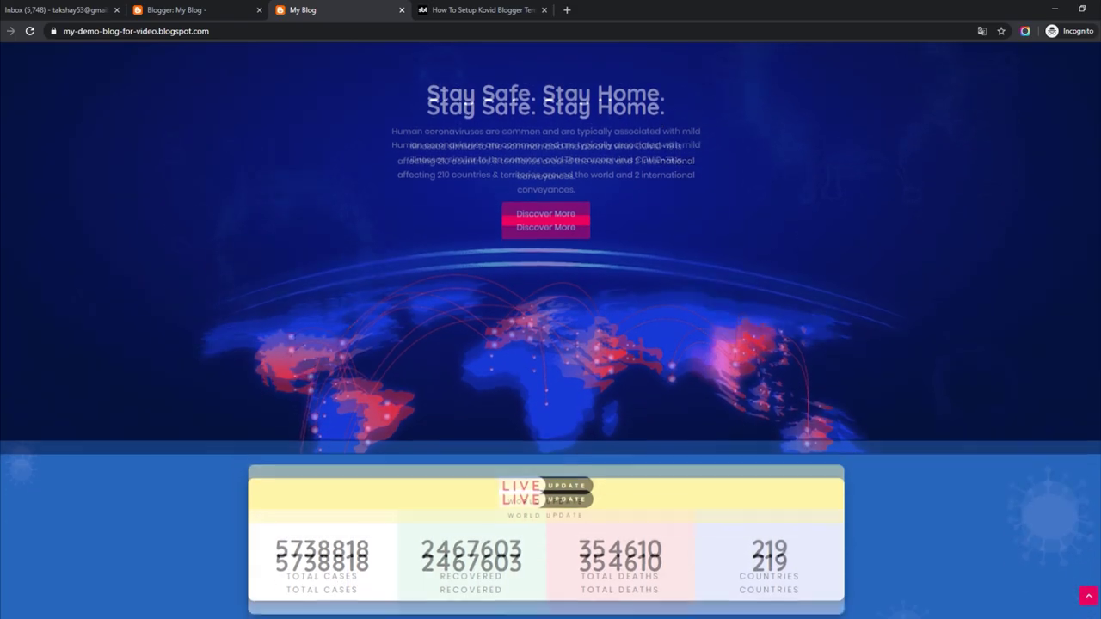
Look through the demo blog's homepage sections from the intro banner down to the contact footer and back
{"action": "scroll", "coordinate": [551, 331], "scroll_direction": "down", "scroll_amount": 5}
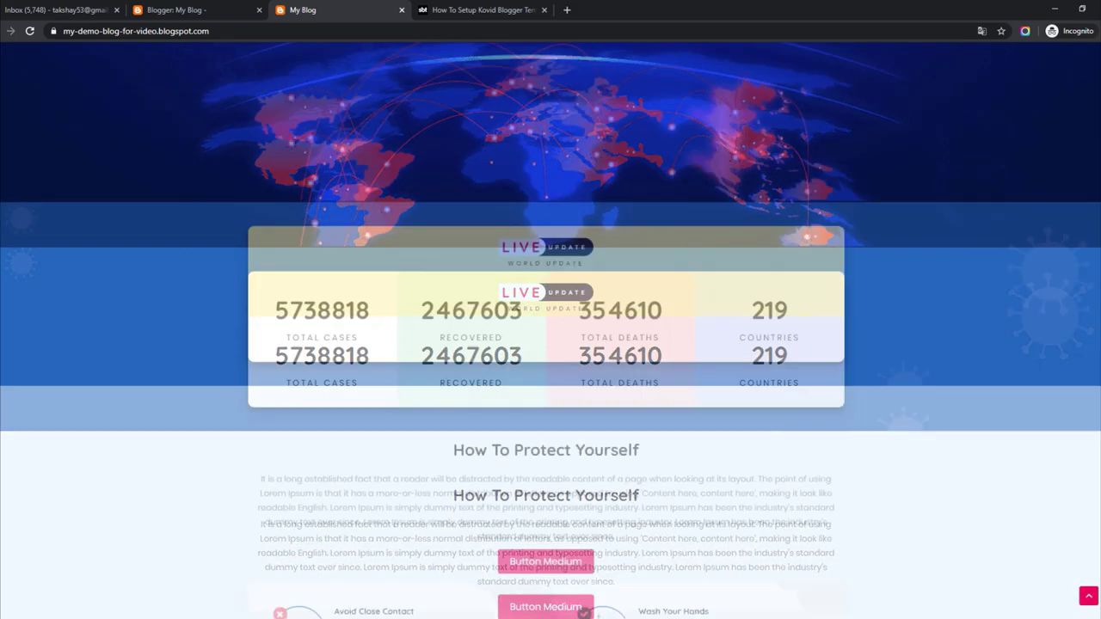
{"action": "scroll", "coordinate": [550, 331], "scroll_direction": "down", "scroll_amount": 6}
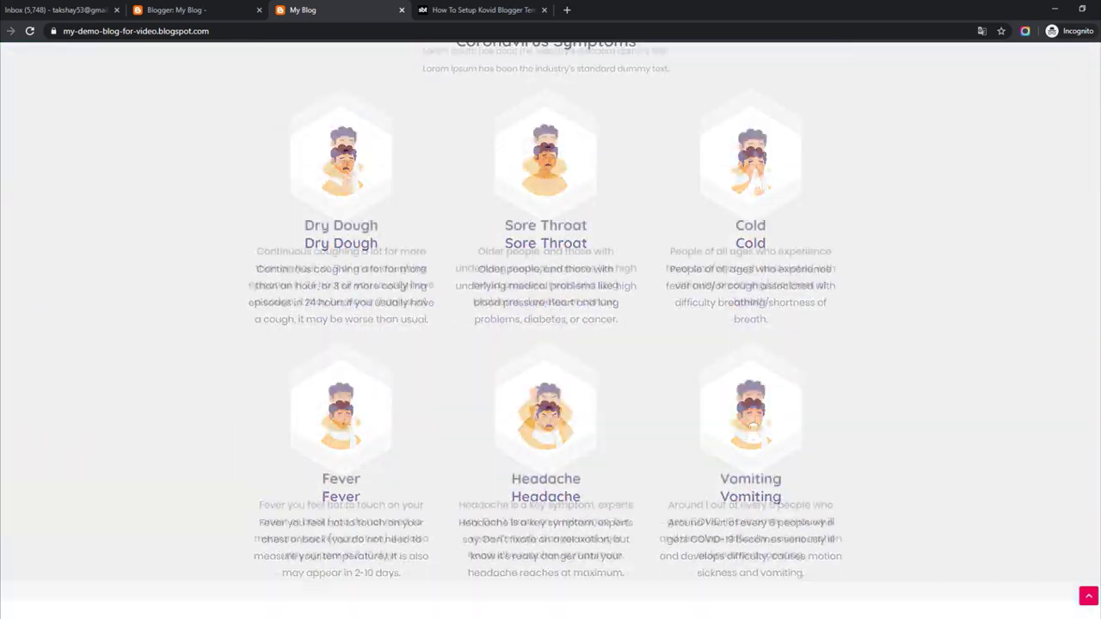
{"action": "scroll", "coordinate": [551, 331], "scroll_direction": "down", "scroll_amount": 3}
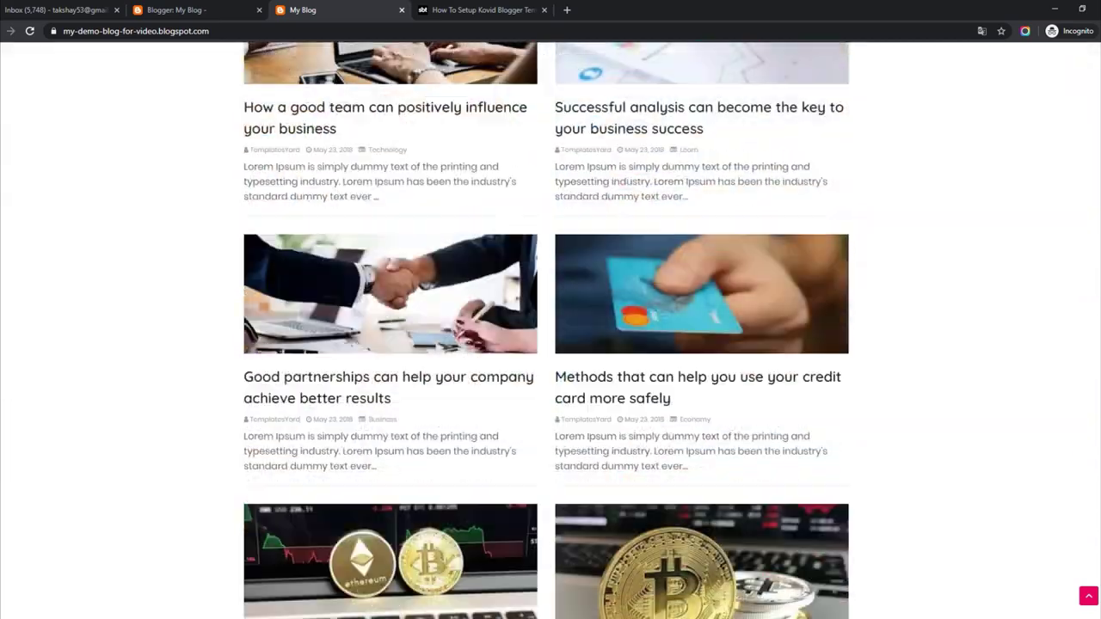
{"action": "scroll", "coordinate": [551, 331], "scroll_direction": "down", "scroll_amount": 10}
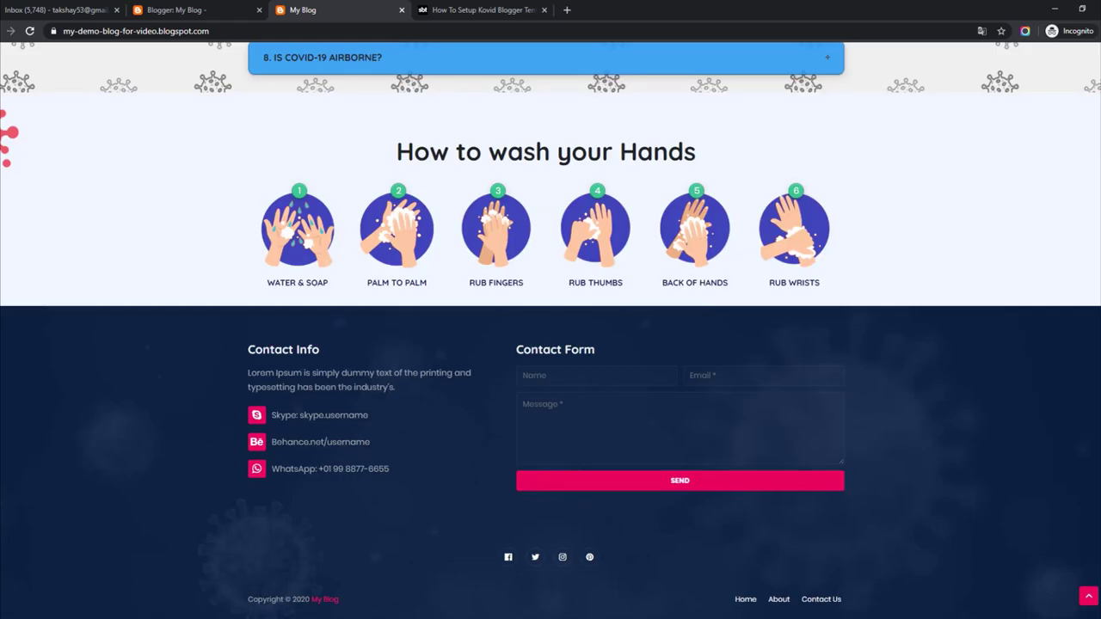
{"action": "scroll", "coordinate": [550, 331], "scroll_direction": "up", "scroll_amount": 6}
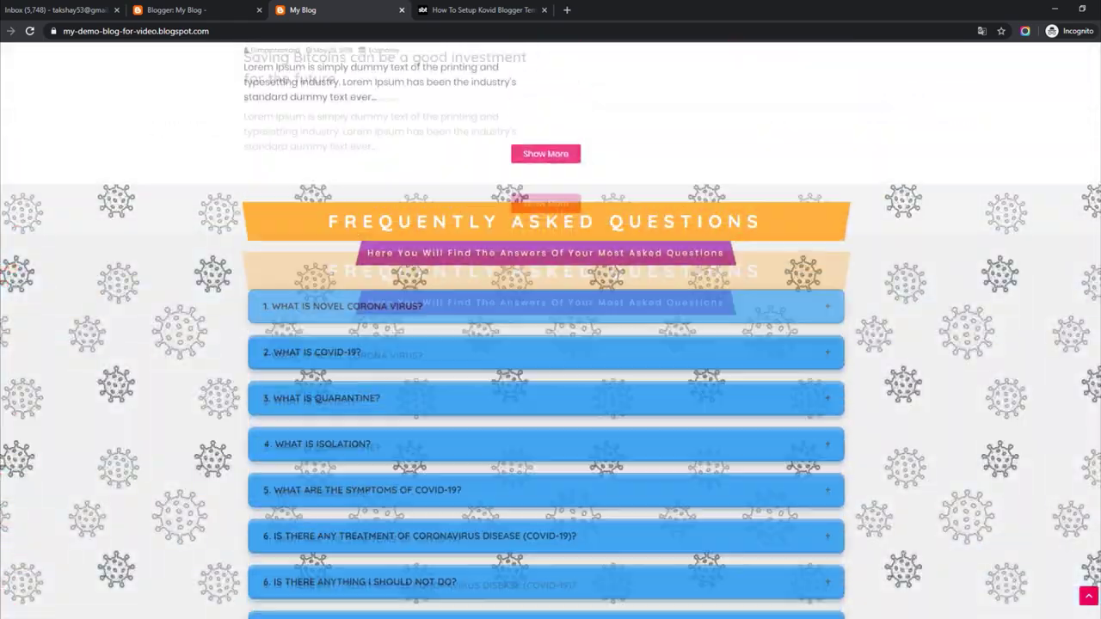
{"action": "scroll", "coordinate": [551, 331], "scroll_direction": "up", "scroll_amount": 8}
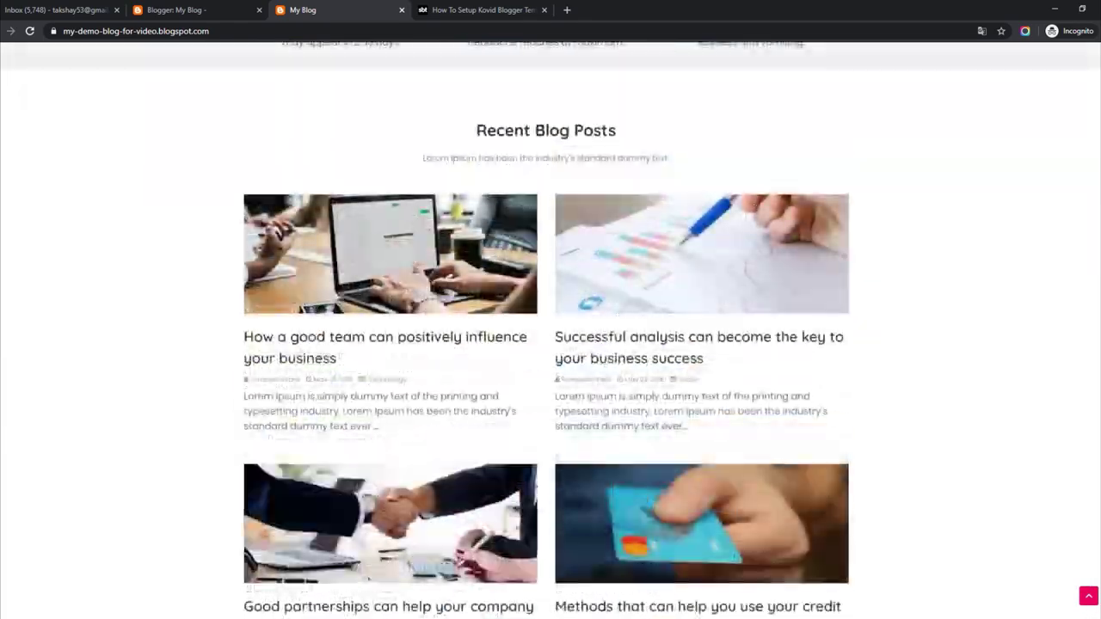
{"action": "scroll", "coordinate": [550, 331], "scroll_direction": "up", "scroll_amount": 10}
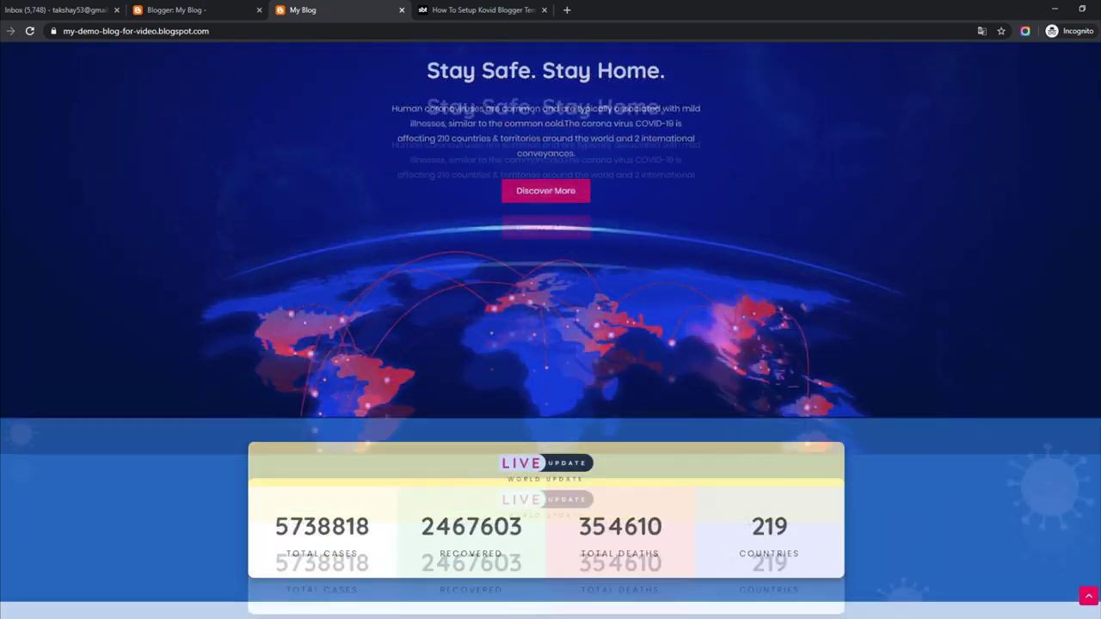
{"action": "scroll", "coordinate": [550, 331], "scroll_direction": "up", "scroll_amount": 3}
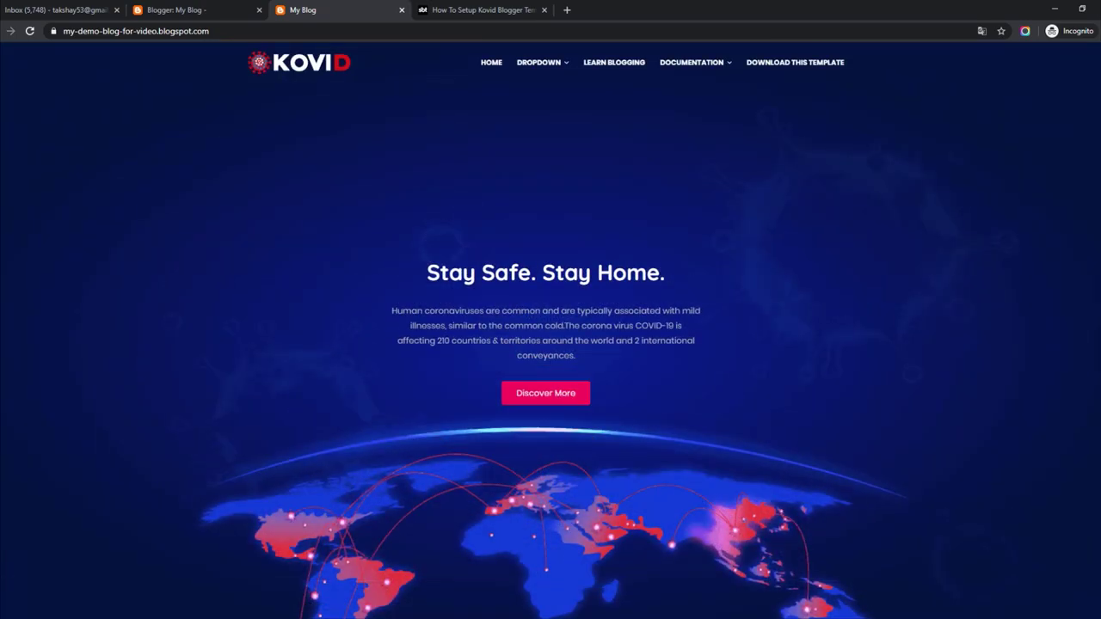
Read the Main Menu/DropDown/Multi DropDown section of the Kovid setup guide, including the underscore rules for sub links and the example link list
{"action": "left_click", "coordinate": [505, 8]}
{"action": "left_click_drag", "start_coordinate": [228, 221], "coordinate": [544, 222]}
{"action": "left_click", "coordinate": [684, 254]}
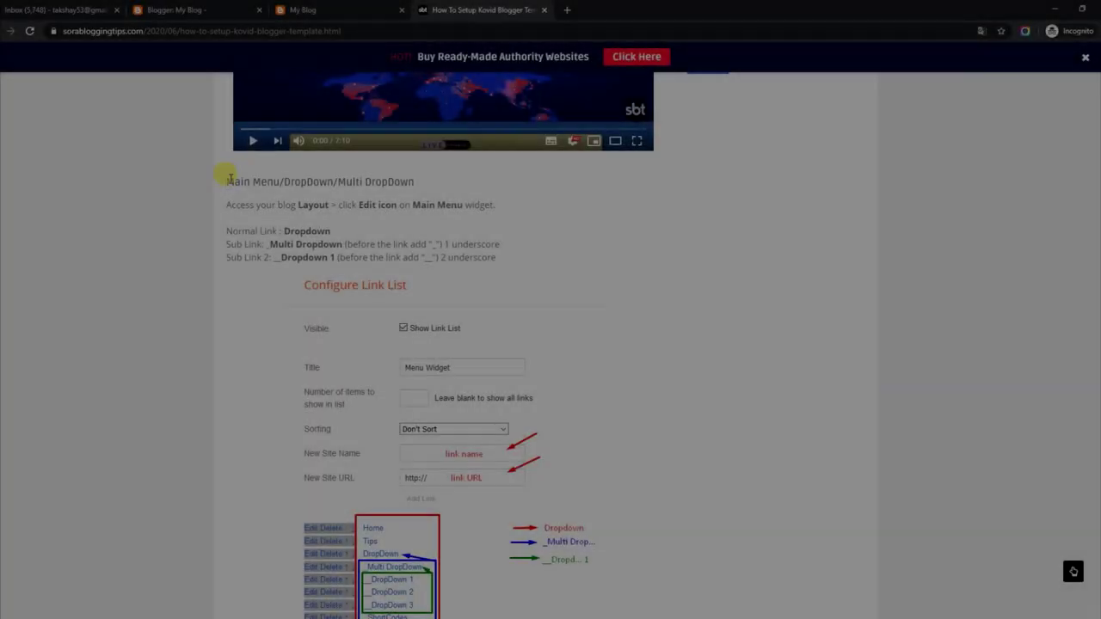
{"action": "left_click_drag", "start_coordinate": [223, 177], "coordinate": [290, 179]}
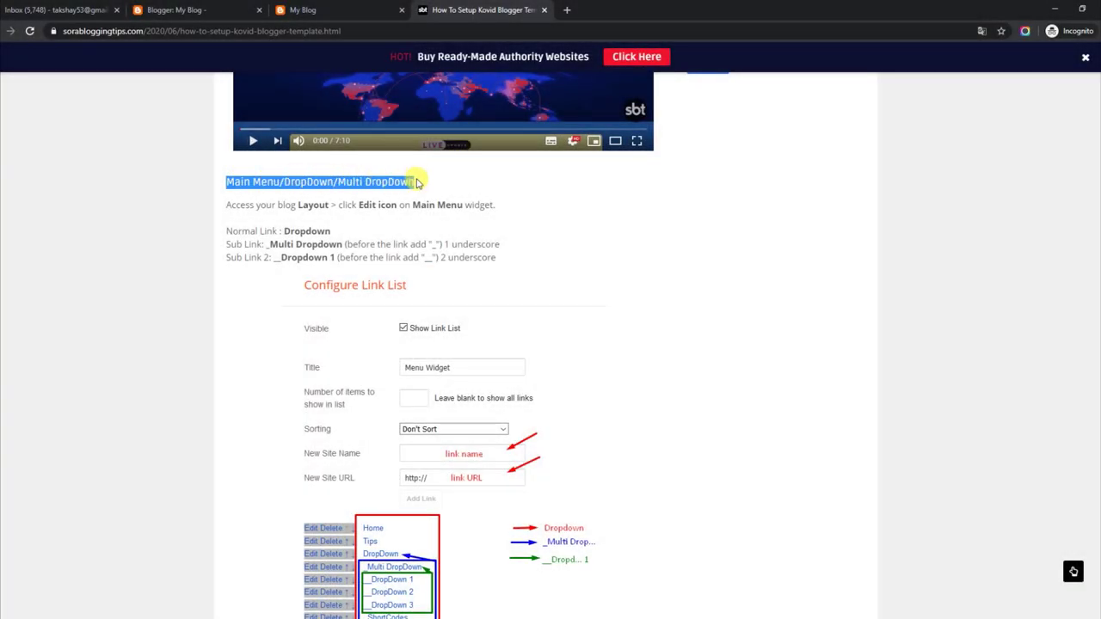
{"action": "left_click_drag", "start_coordinate": [226, 205], "coordinate": [454, 200]}
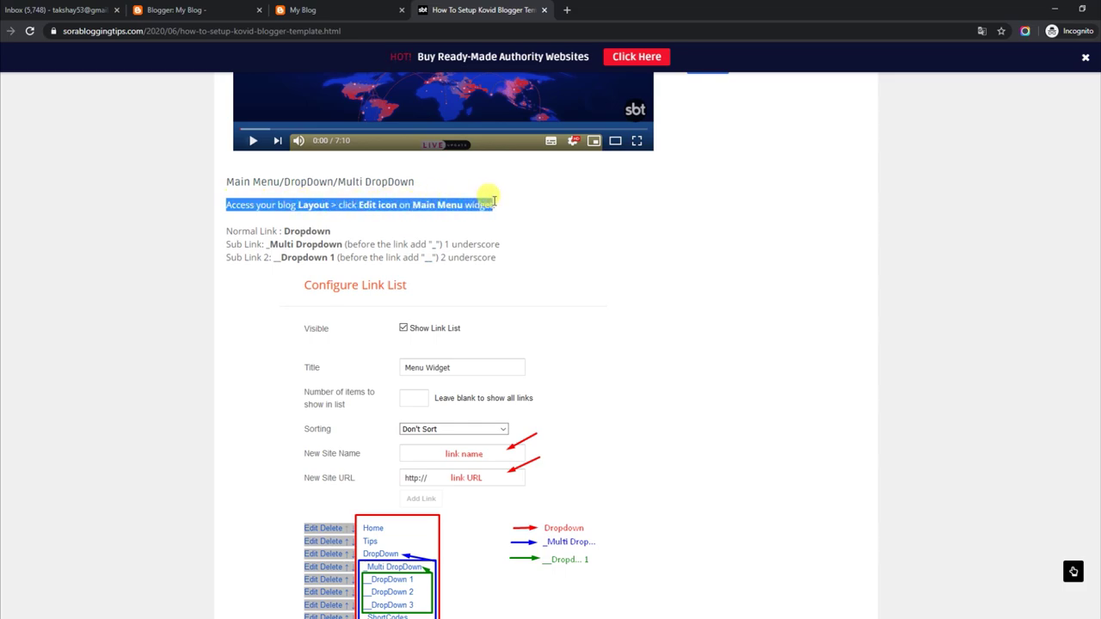
{"action": "left_click_drag", "start_coordinate": [226, 230], "coordinate": [324, 231]}
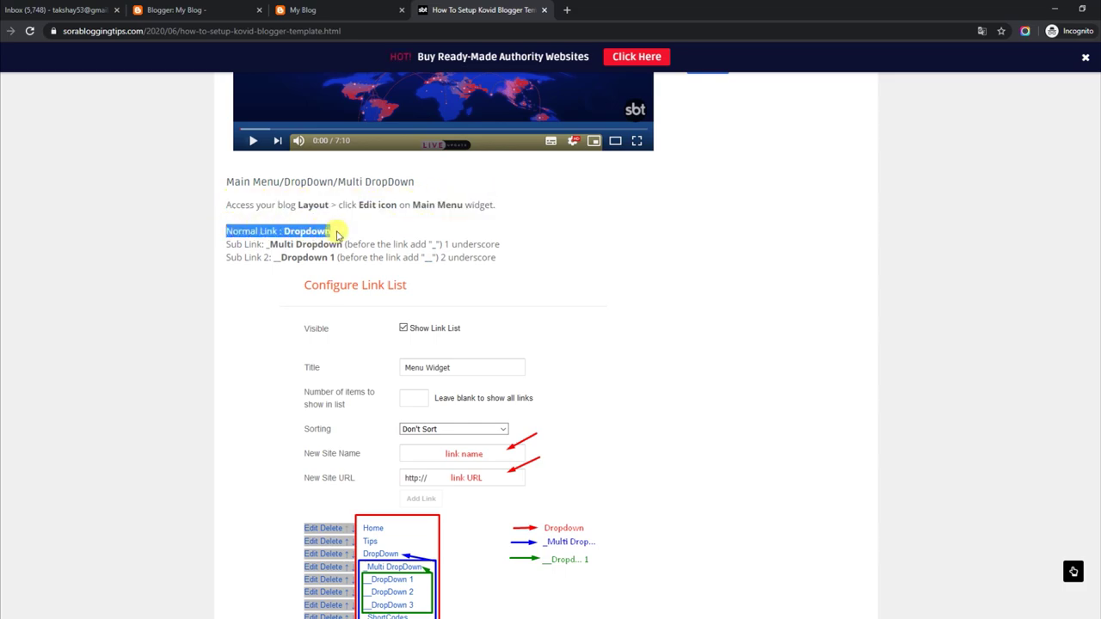
{"action": "left_click_drag", "start_coordinate": [228, 243], "coordinate": [404, 245]}
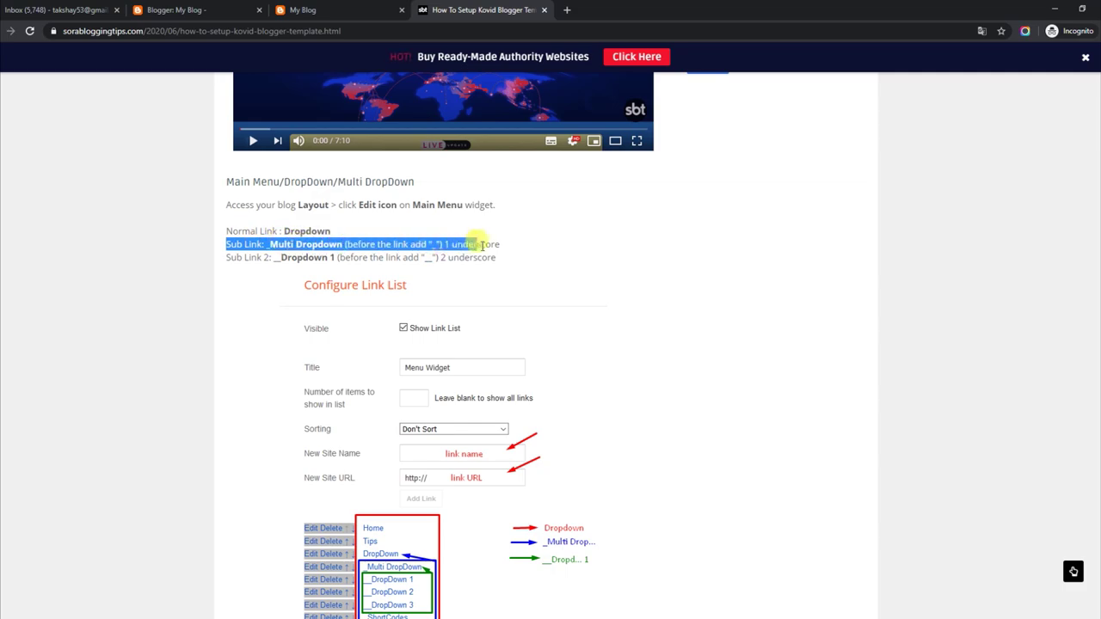
{"action": "left_click_drag", "start_coordinate": [227, 257], "coordinate": [471, 257]}
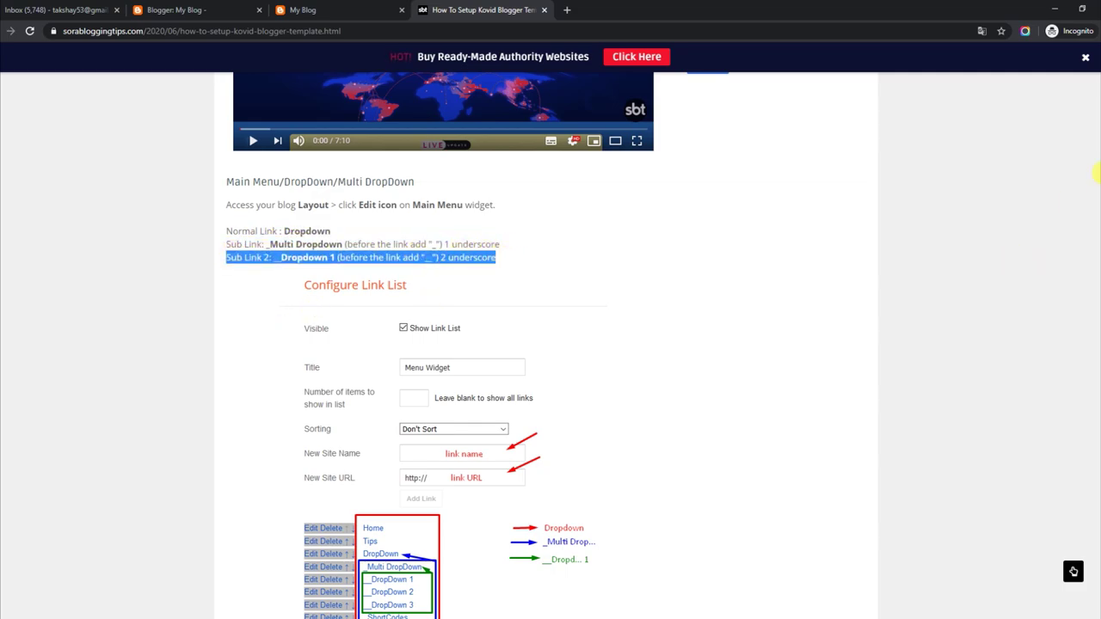
{"action": "scroll", "coordinate": [550, 344], "scroll_direction": "down", "scroll_amount": 2}
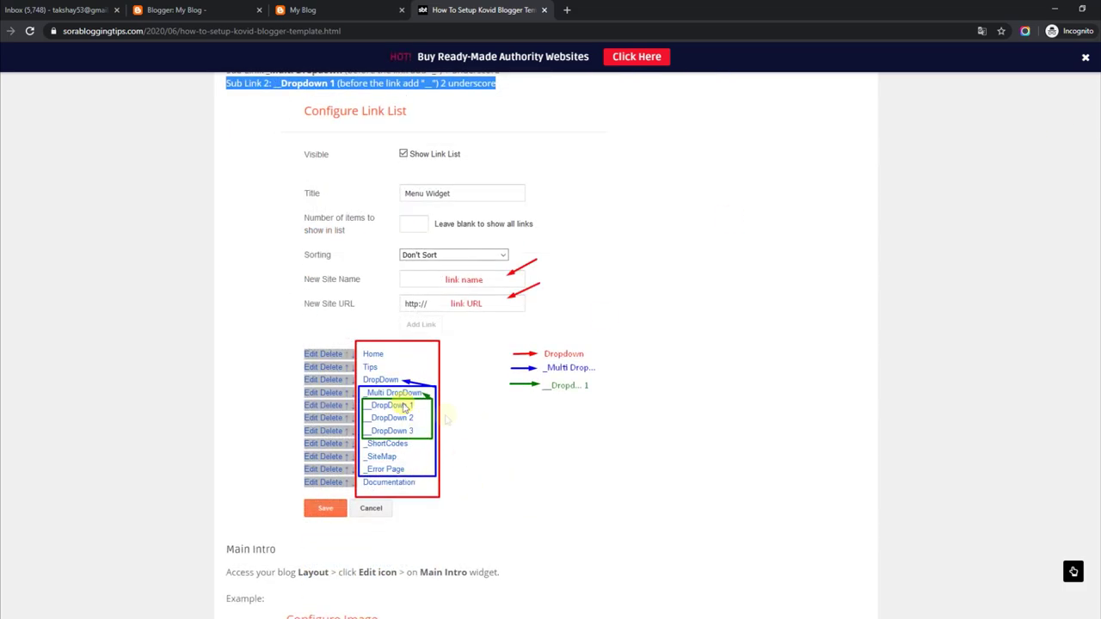
Examine the Dropdown menu and its Multi Dropdown submenu on the demo blog
{"action": "left_click", "coordinate": [328, 9]}
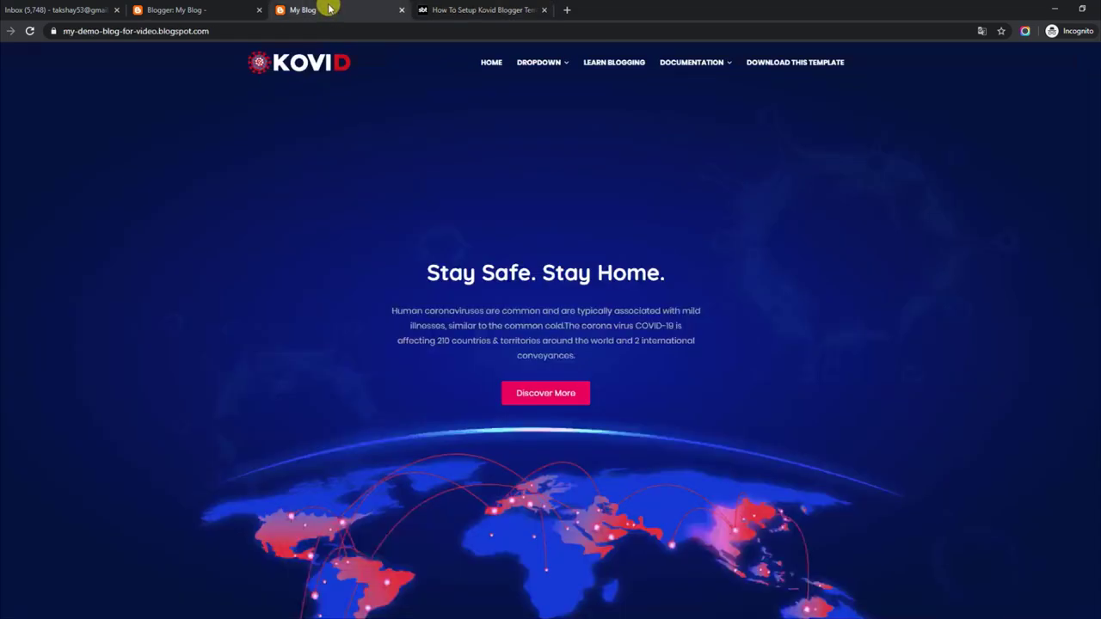
{"action": "mouse_move", "coordinate": [548, 67]}
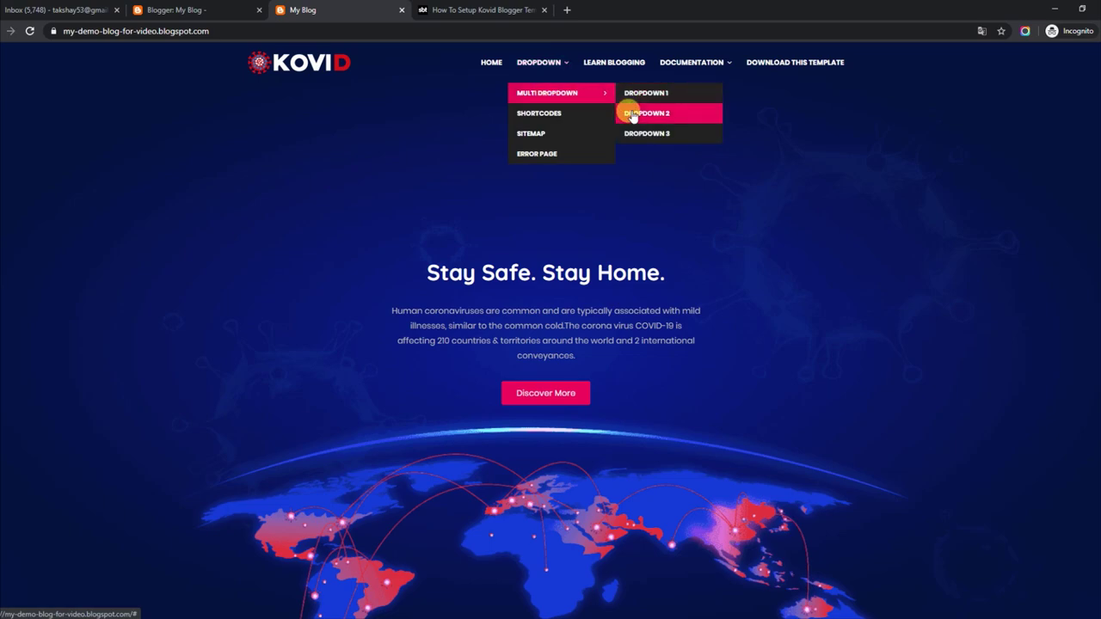
{"action": "mouse_move", "coordinate": [717, 73]}
In the blog's Layout, rename the Menu Widget link "__DropDown 1" to "__ 1" and save the widget
{"action": "left_click", "coordinate": [163, 10]}
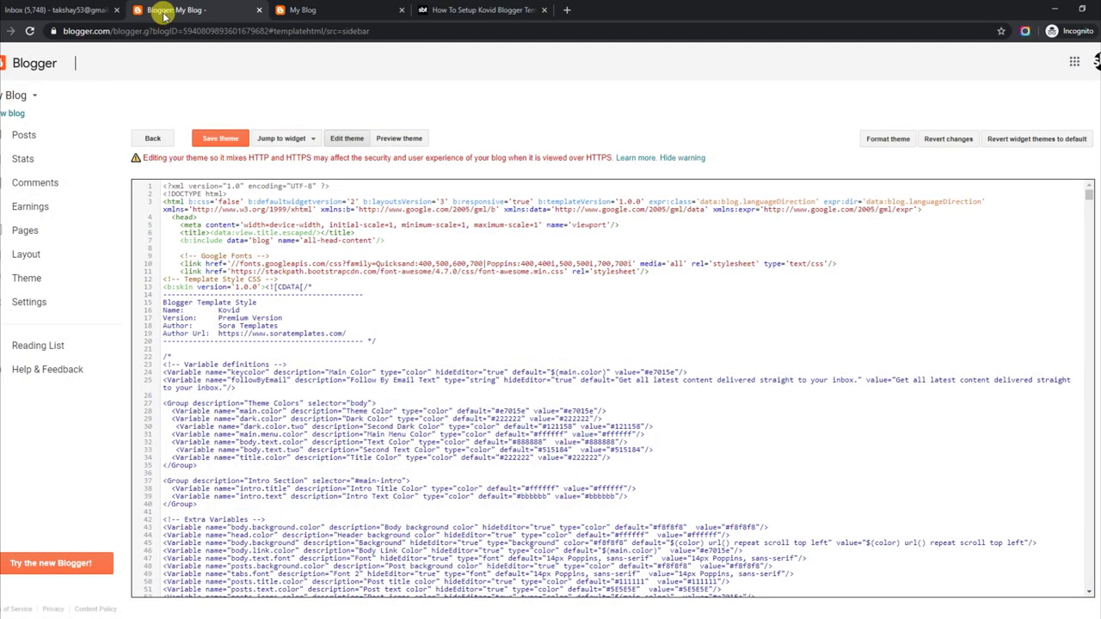
{"action": "left_click", "coordinate": [41, 258]}
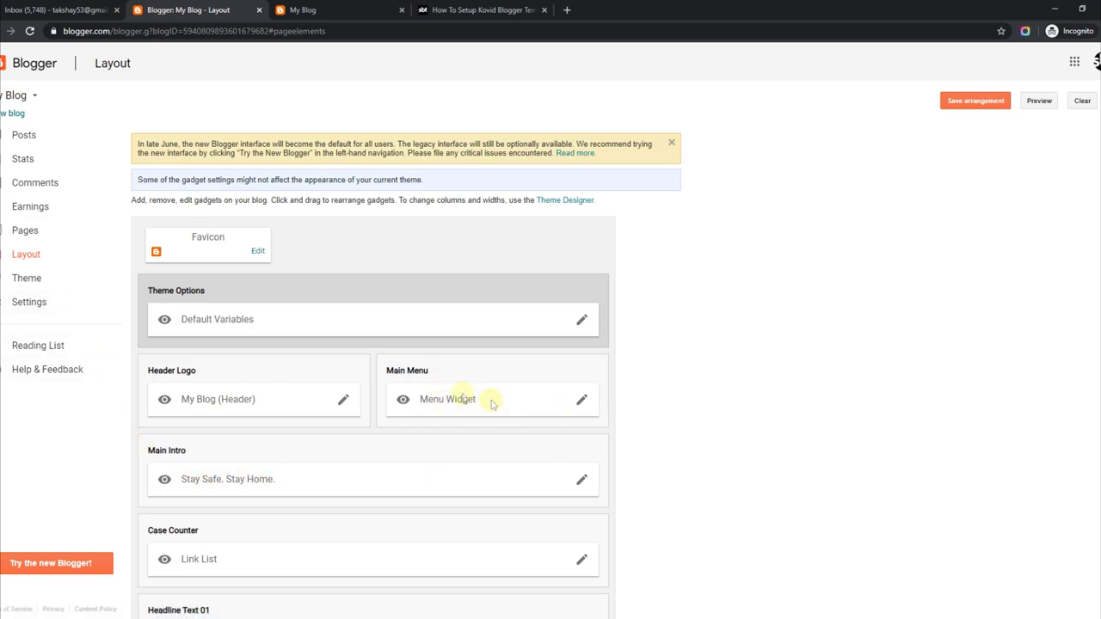
{"action": "left_click", "coordinate": [583, 400]}
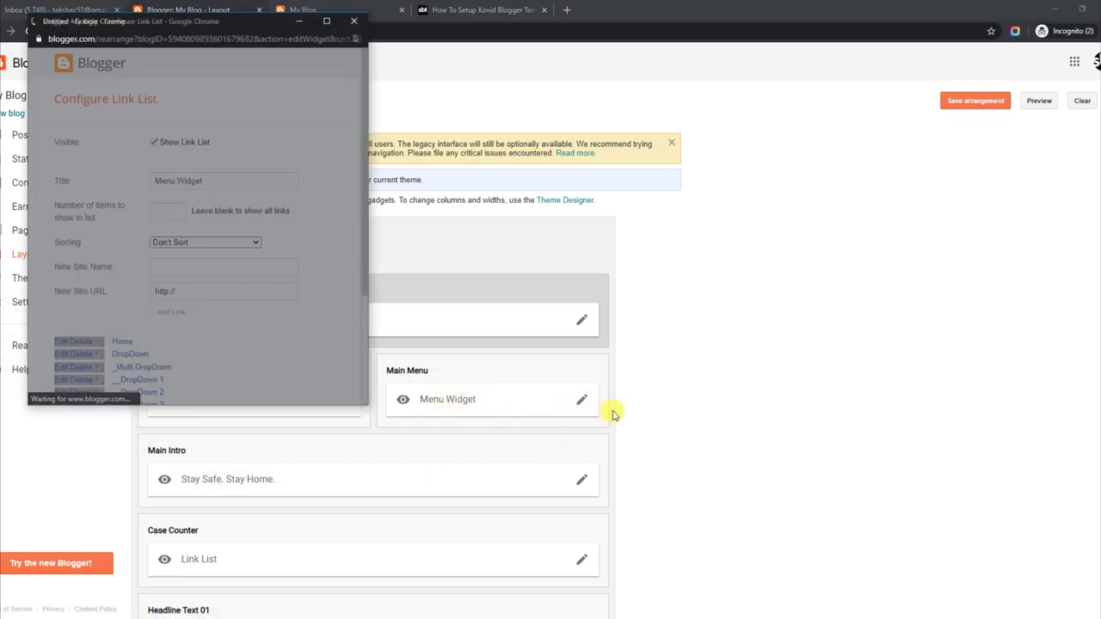
{"action": "left_click_drag", "start_coordinate": [361, 197], "coordinate": [246, 272]}
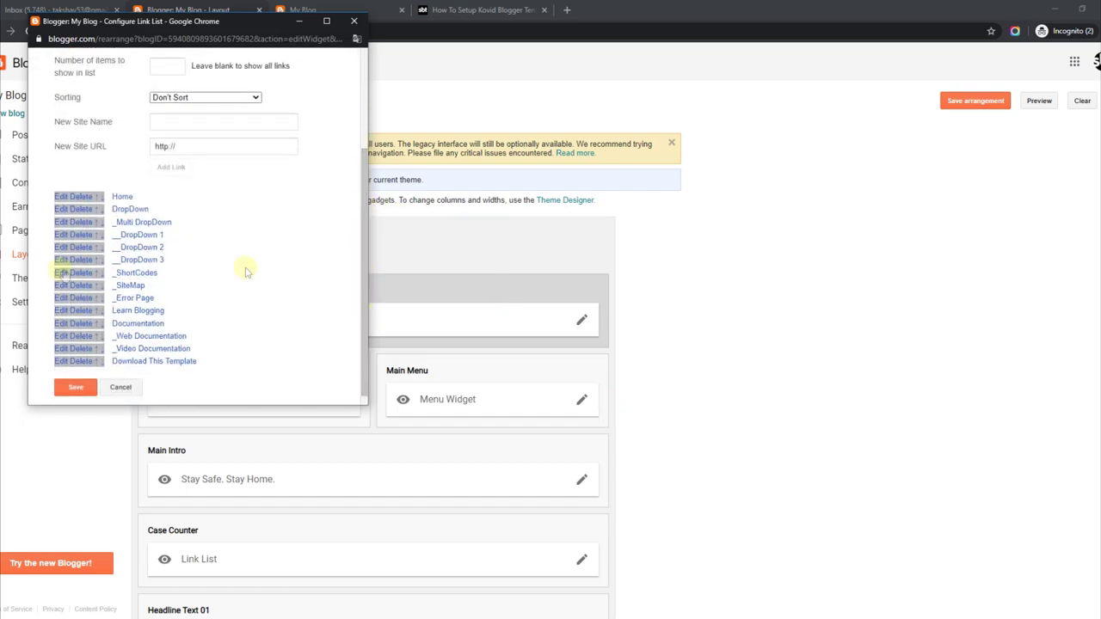
{"action": "left_click", "coordinate": [65, 237]}
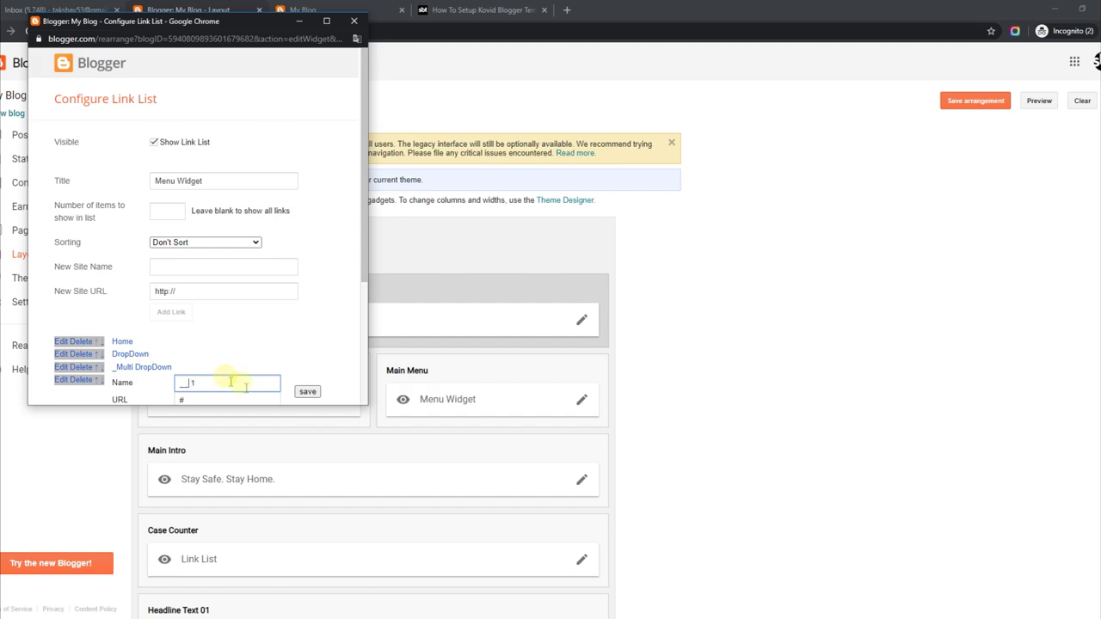
{"action": "left_click", "coordinate": [307, 392]}
{"action": "left_click_drag", "start_coordinate": [361, 278], "coordinate": [329, 384]}
{"action": "left_click", "coordinate": [75, 380]}
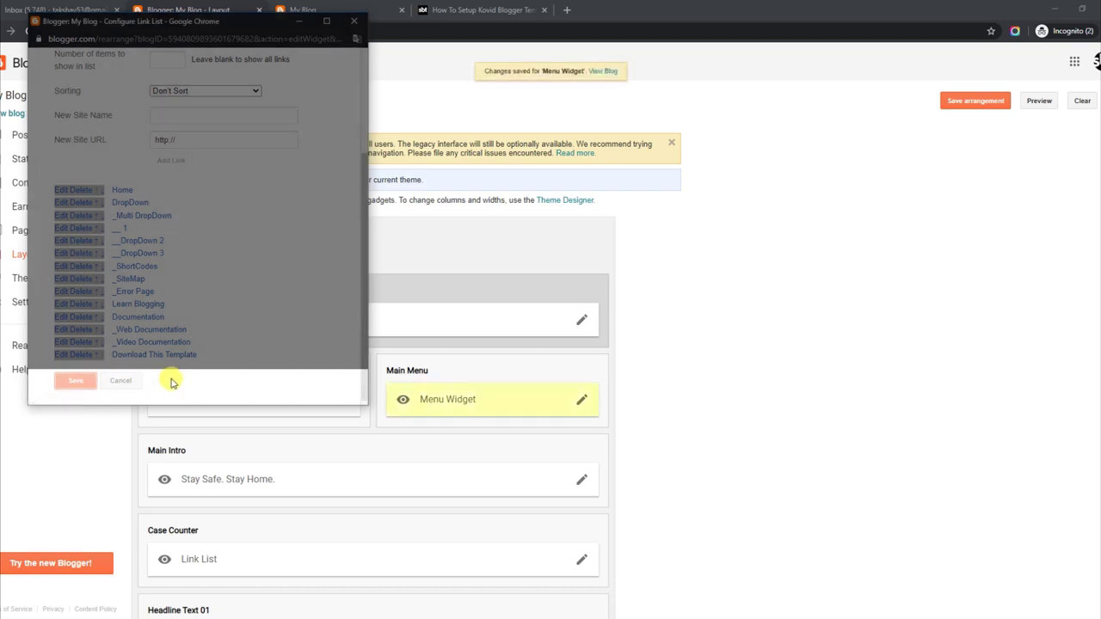
Reload the demo blog and check the renamed first entry in the Multi Dropdown submenu
{"action": "left_click", "coordinate": [336, 16]}
{"action": "mouse_move", "coordinate": [538, 62]}
{"action": "mouse_move", "coordinate": [525, 92]}
{"action": "left_click", "coordinate": [29, 31]}
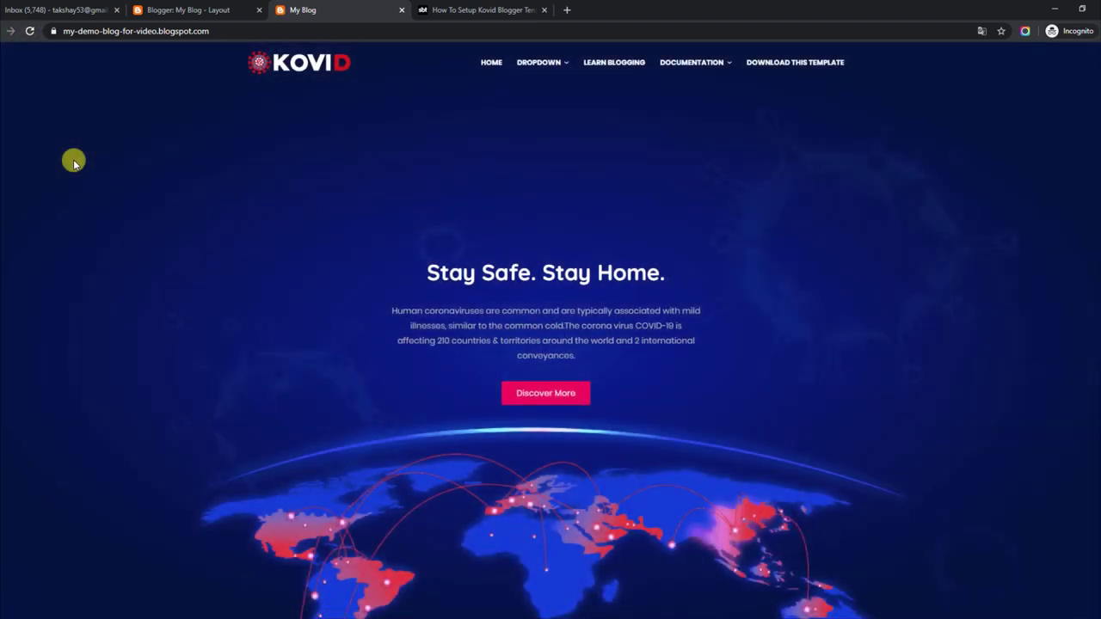
{"action": "mouse_move", "coordinate": [528, 72]}
{"action": "mouse_move", "coordinate": [529, 92]}
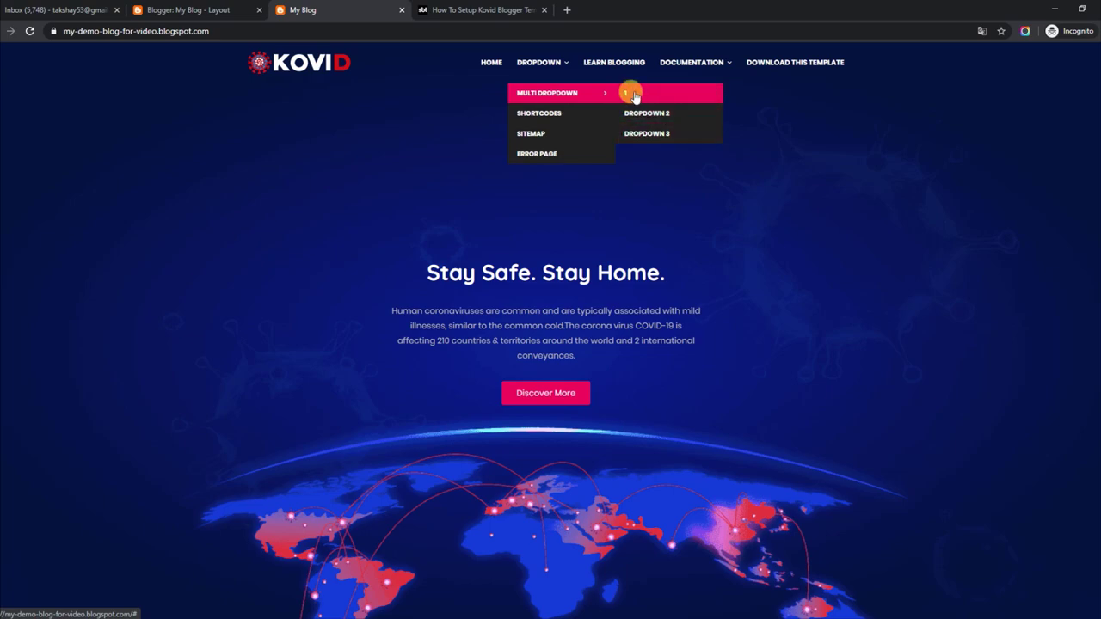
Edit the name of the "__ 1" link in the Main Menu's Menu Widget again and save the widget
{"action": "left_click", "coordinate": [192, 11]}
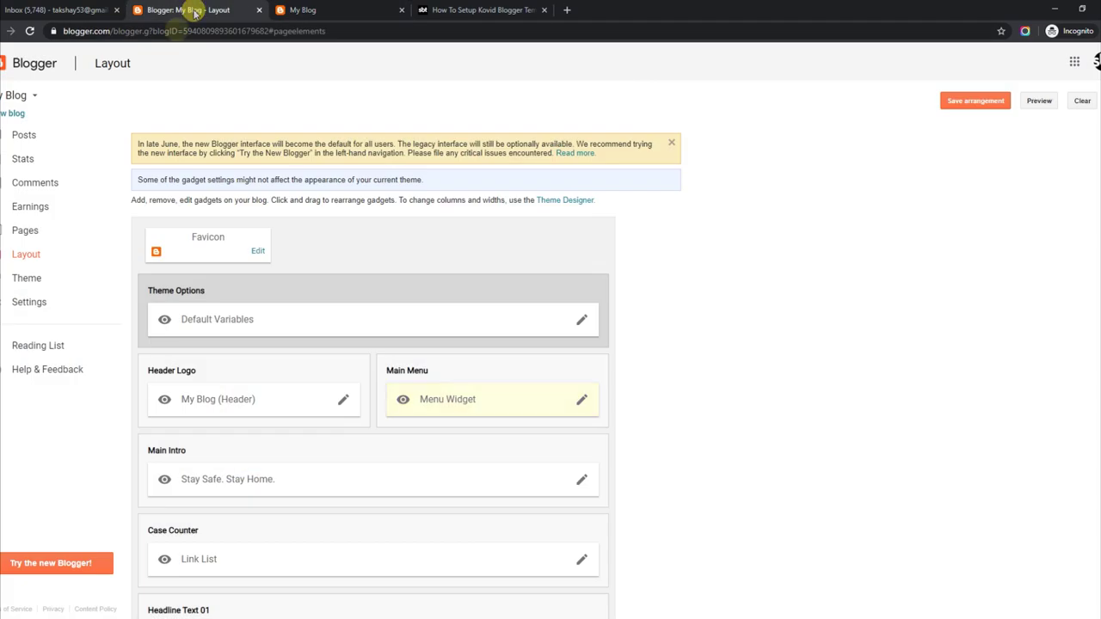
{"action": "left_click", "coordinate": [581, 401]}
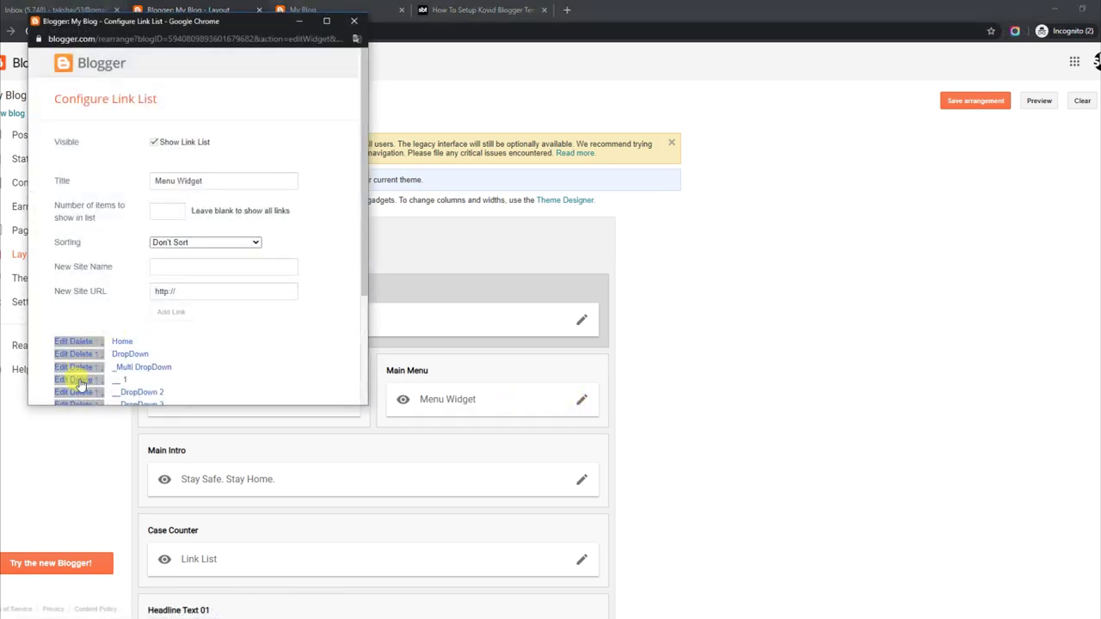
{"action": "left_click", "coordinate": [62, 379]}
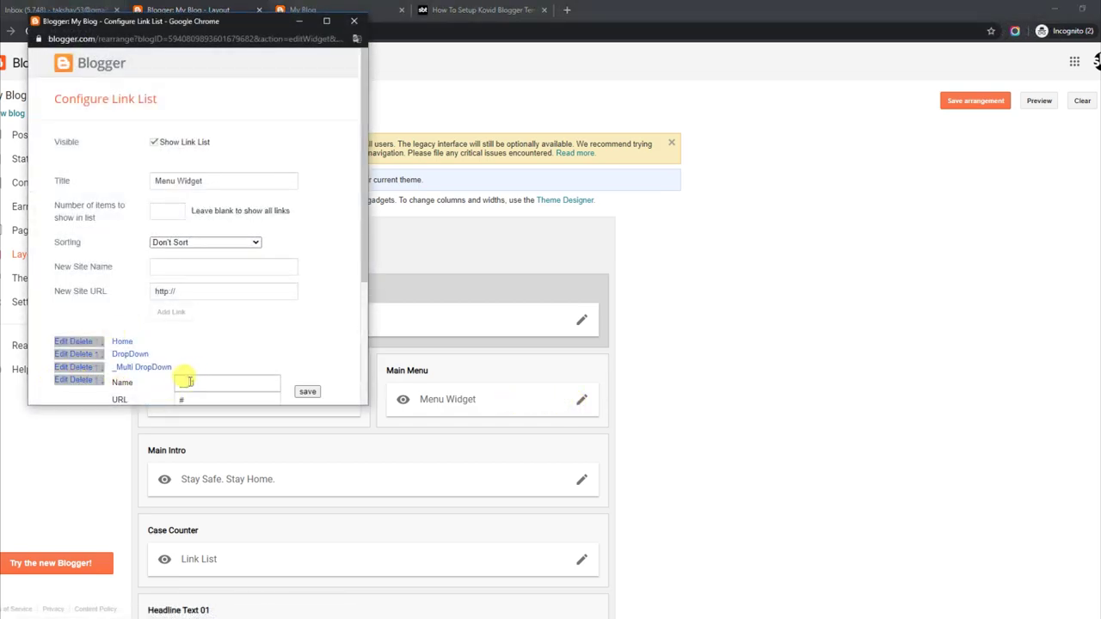
{"action": "left_click", "coordinate": [218, 383]}
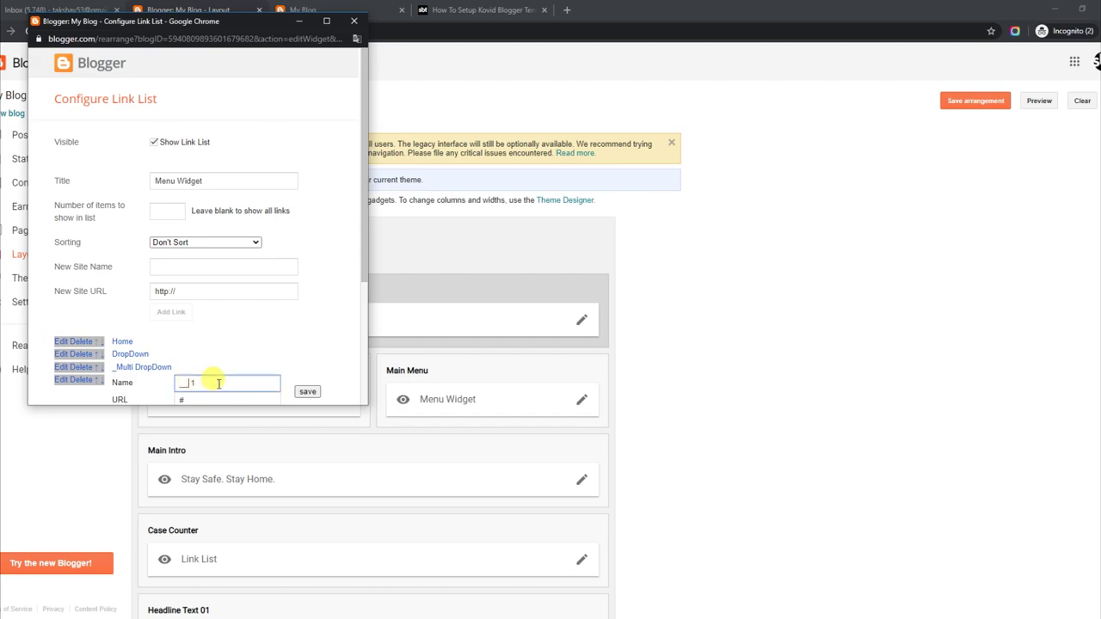
{"action": "left_click", "coordinate": [308, 392]}
{"action": "left_click_drag", "start_coordinate": [364, 287], "coordinate": [364, 386]}
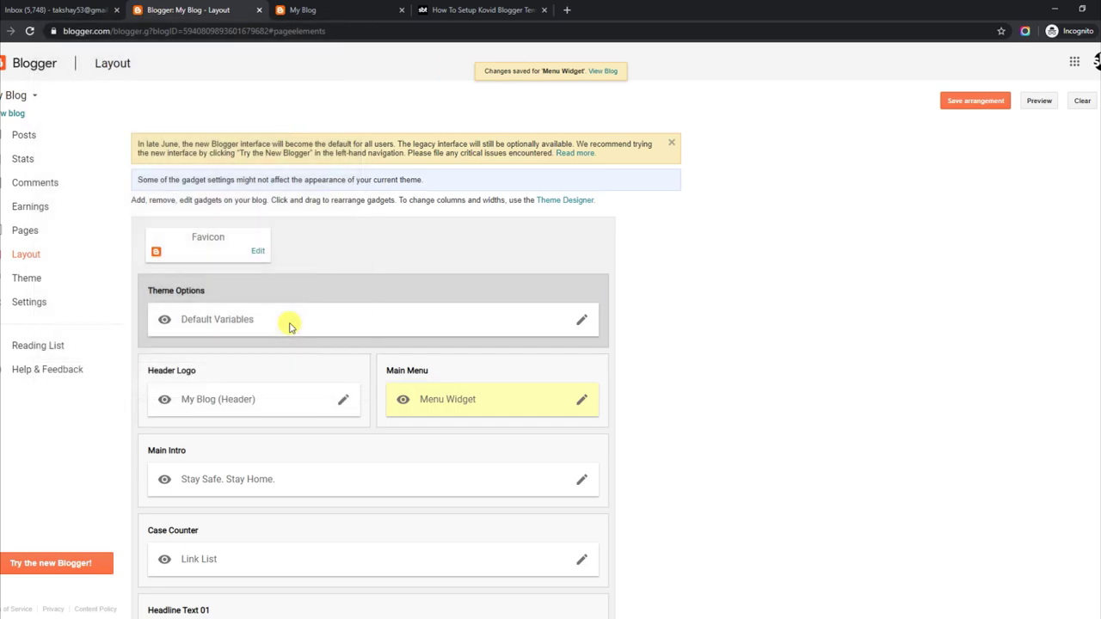
Return to the demo blog and check its Dropdown menu after the second link name edit
{"action": "left_click", "coordinate": [303, 10]}
{"action": "left_click", "coordinate": [10, 32]}
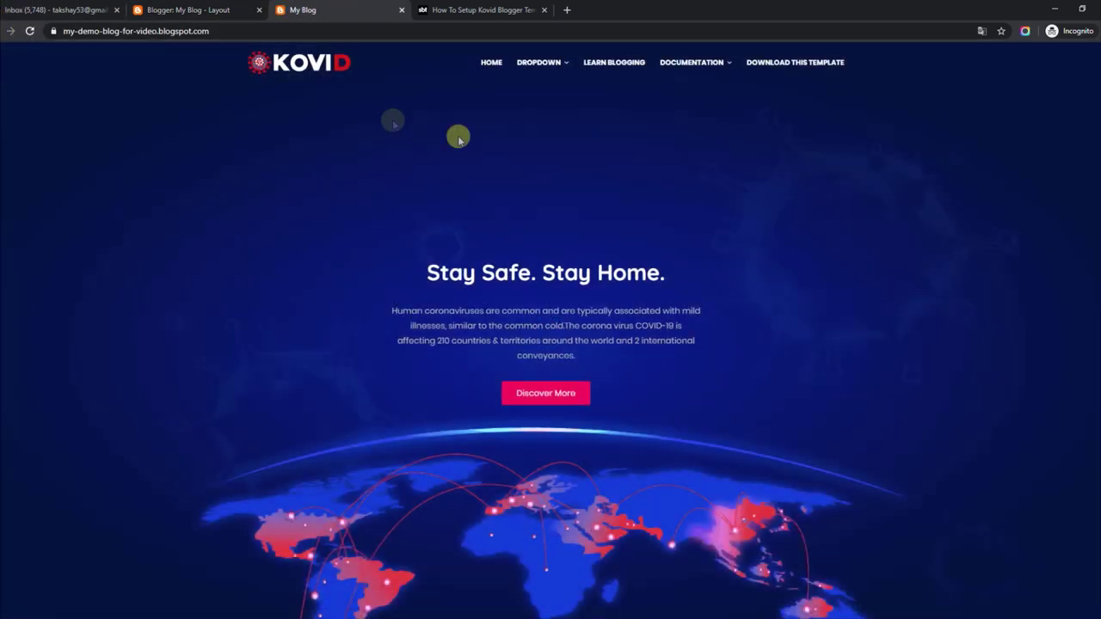
{"action": "mouse_move", "coordinate": [536, 69]}
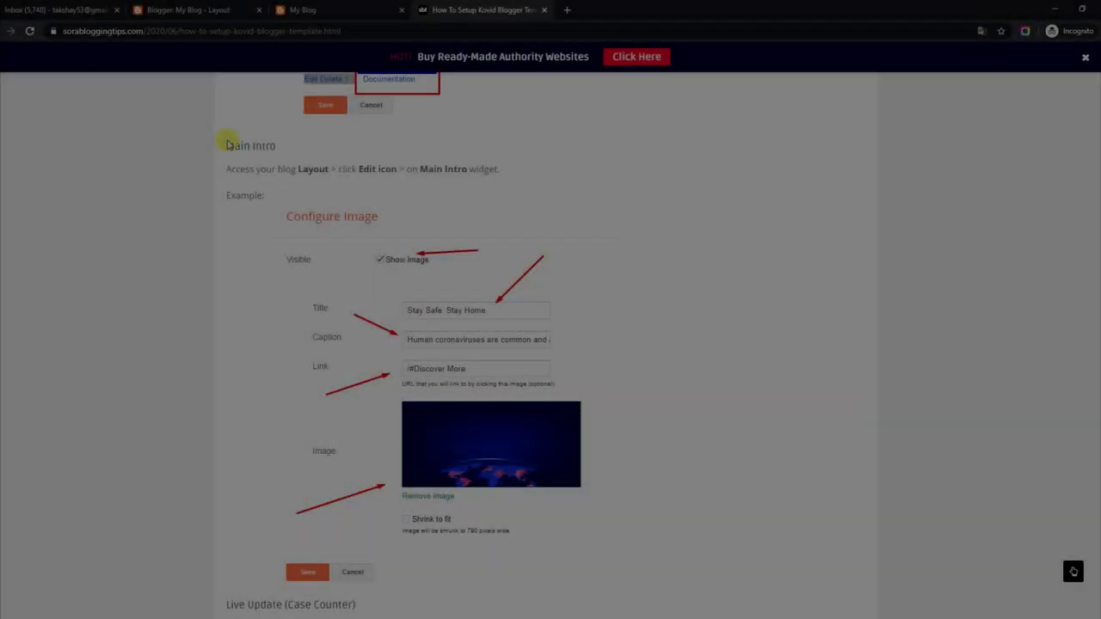
Read the Main Intro section of the setup guide and its Configure Image example
{"action": "left_click_drag", "start_coordinate": [228, 143], "coordinate": [288, 148]}
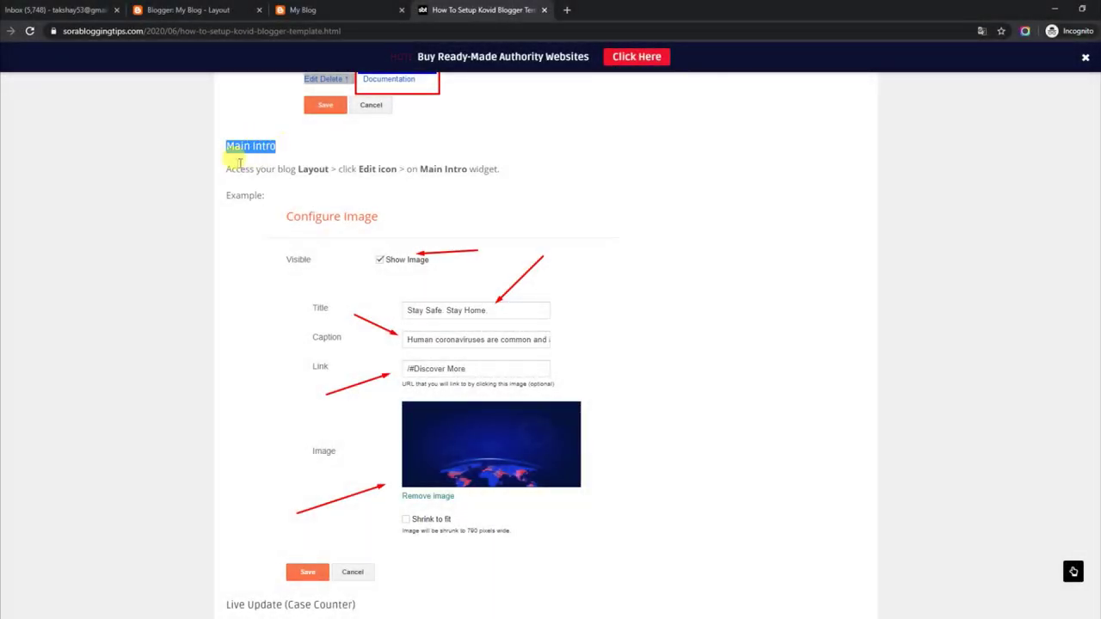
{"action": "left_click_drag", "start_coordinate": [227, 168], "coordinate": [488, 170]}
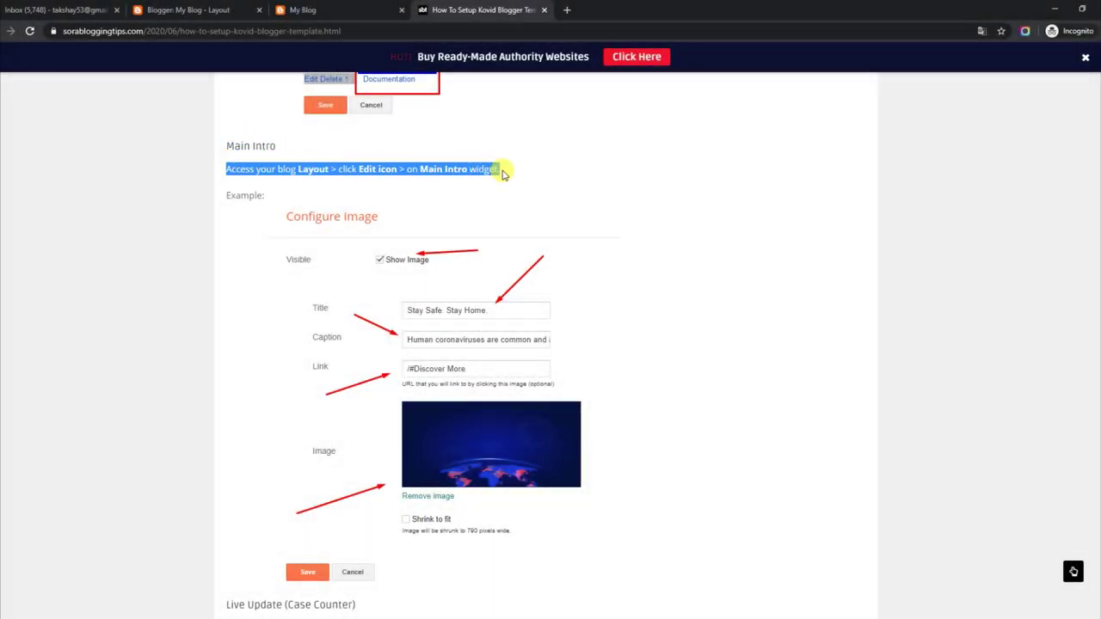
{"action": "left_click_drag", "start_coordinate": [228, 196], "coordinate": [287, 201]}
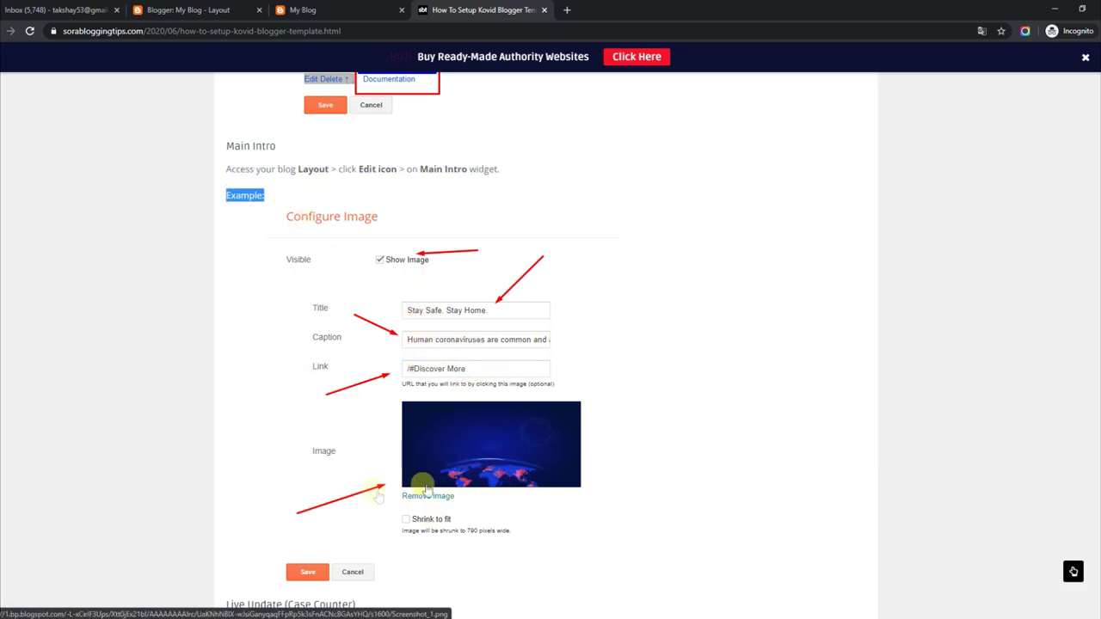
Compare the demo blog's intro with the Main Intro widget's title, caption, link and image settings in the blog layout, then save the widget
{"action": "left_click", "coordinate": [320, 12]}
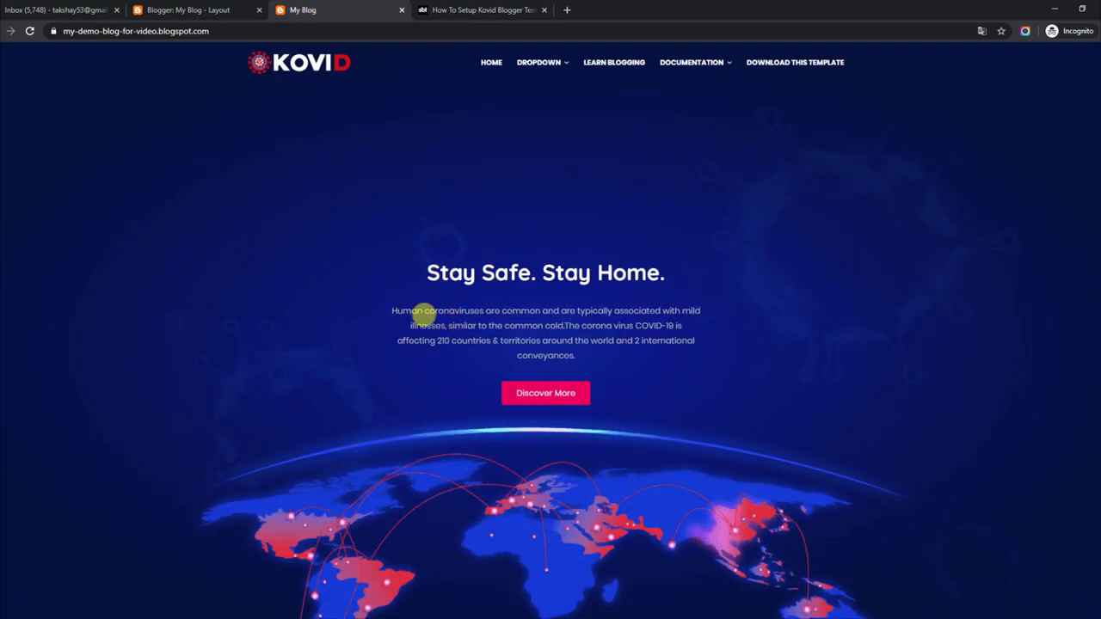
{"action": "left_click", "coordinate": [230, 7]}
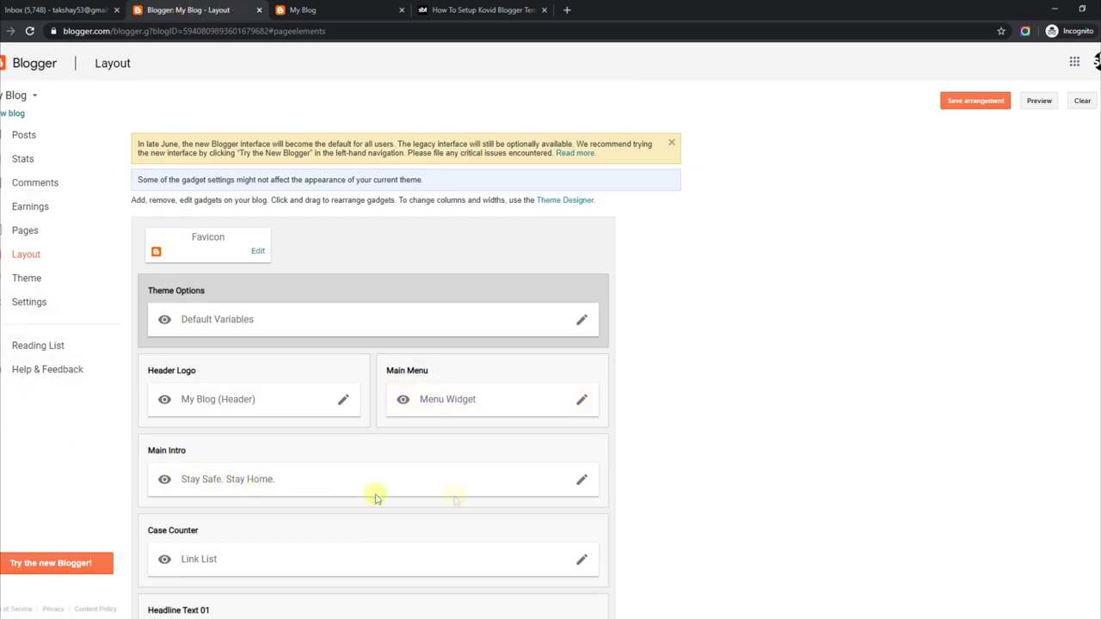
{"action": "left_click", "coordinate": [579, 483]}
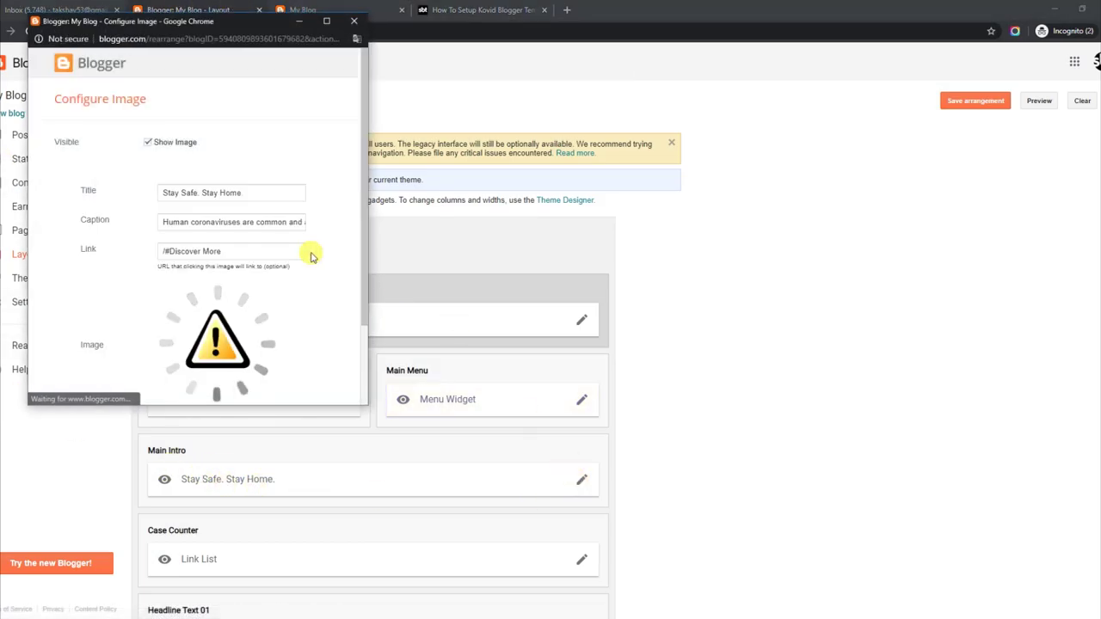
{"action": "left_click_drag", "start_coordinate": [135, 193], "coordinate": [223, 192]}
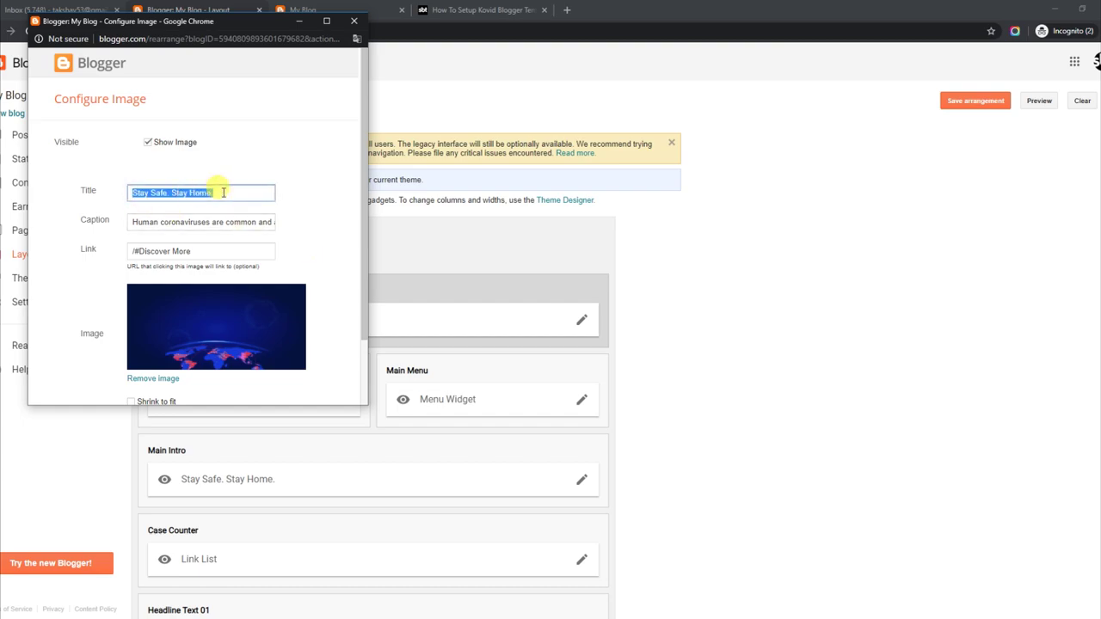
{"action": "left_click_drag", "start_coordinate": [134, 221], "coordinate": [310, 225]}
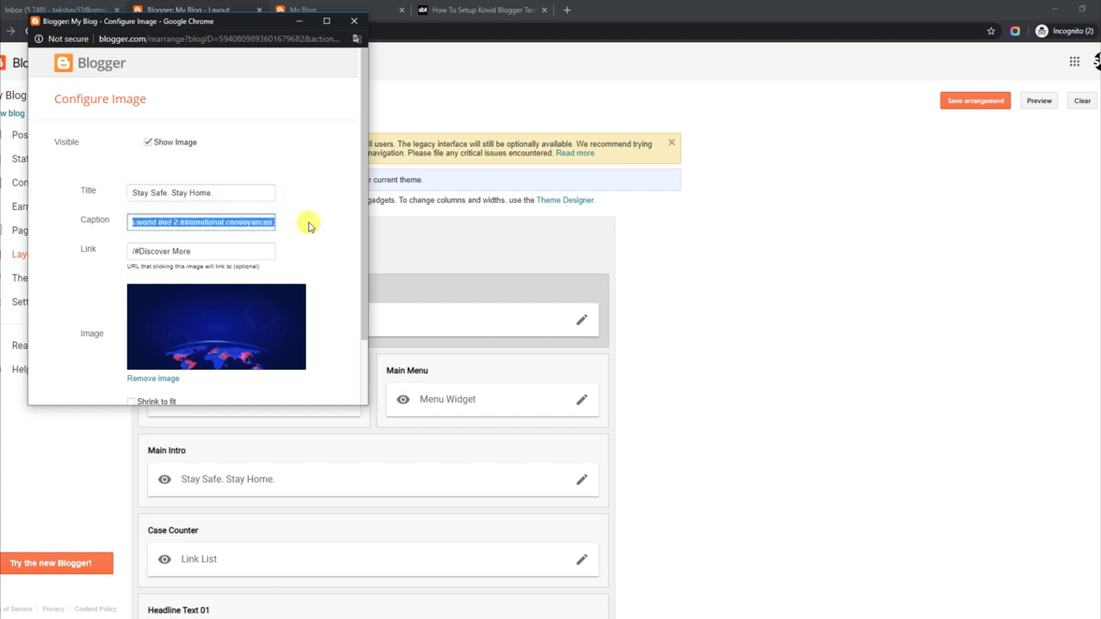
{"action": "left_click", "coordinate": [133, 250]}
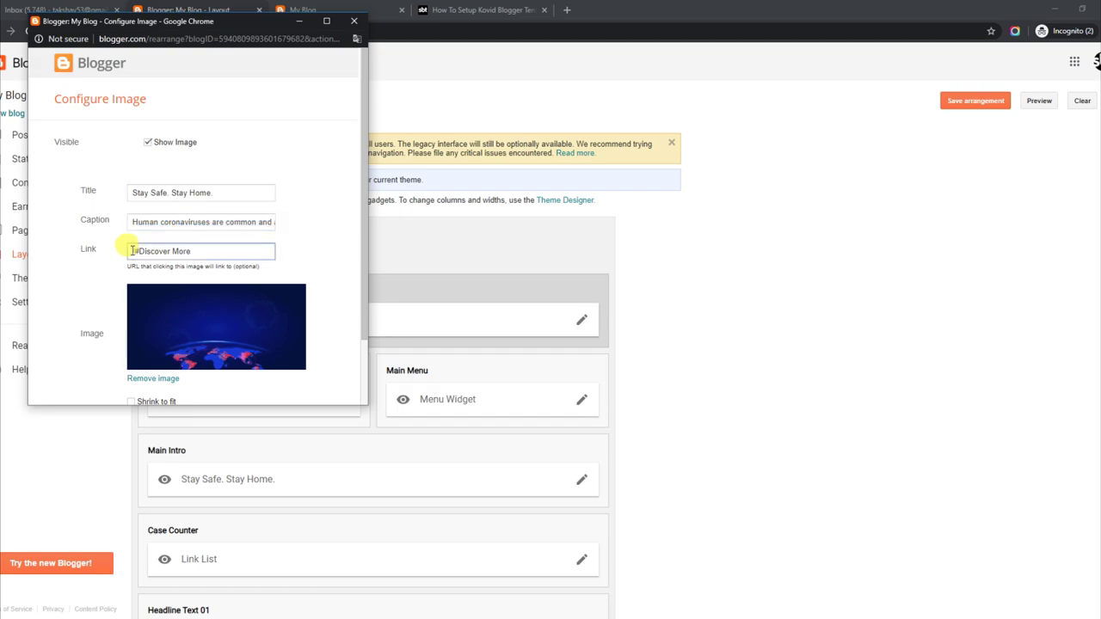
{"action": "left_click_drag", "start_coordinate": [367, 257], "coordinate": [365, 315]}
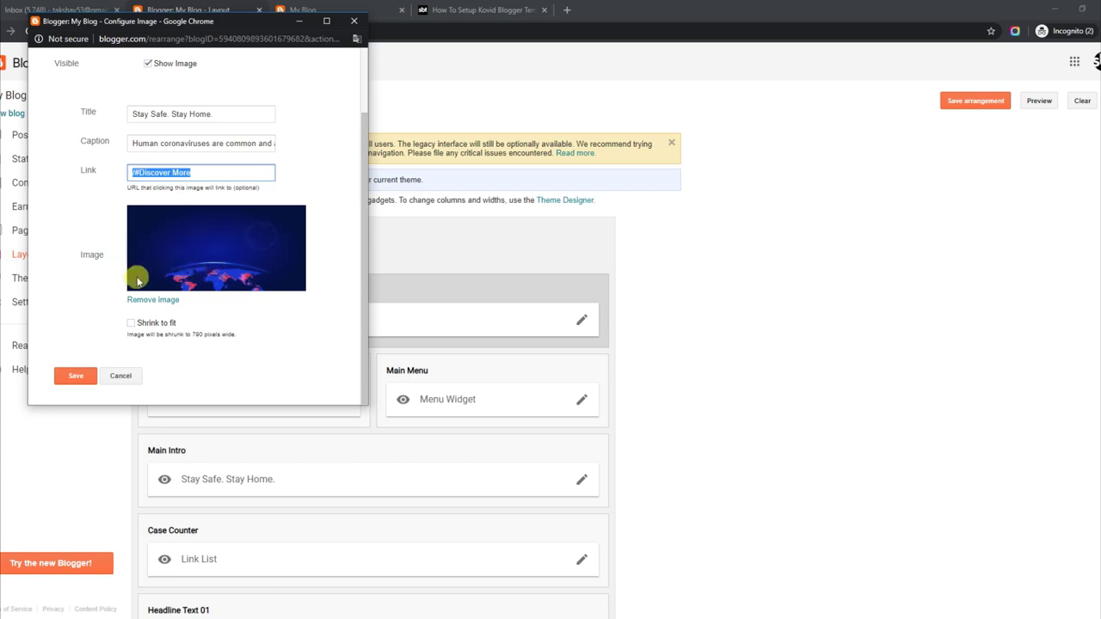
{"action": "left_click", "coordinate": [74, 375]}
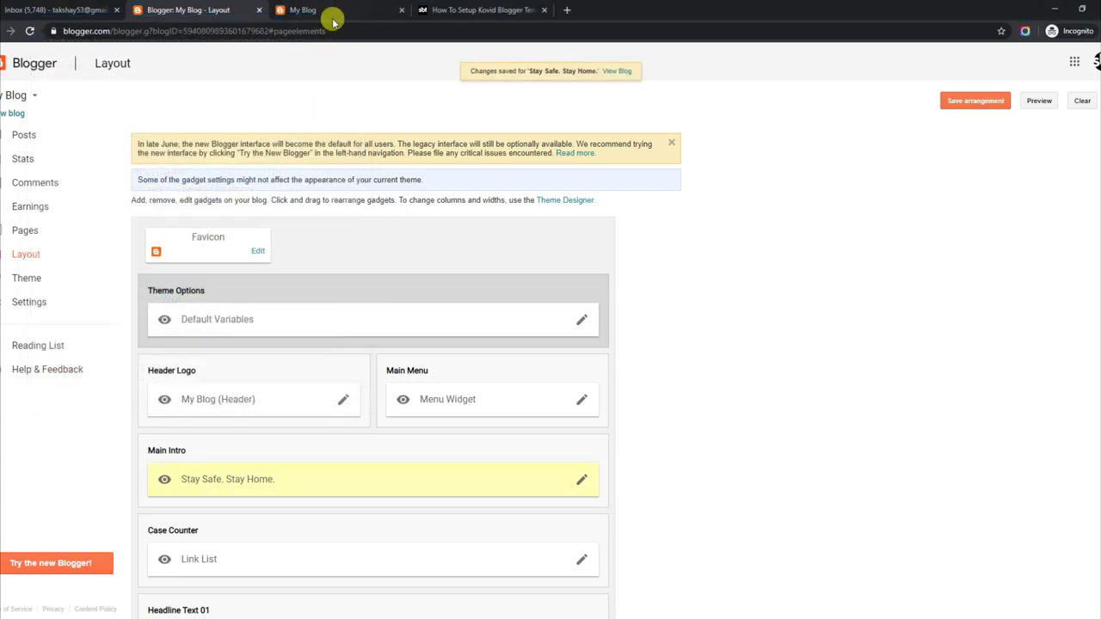
Read the Live Update (Case Counter) section of the setup guide and view the counter on the demo blog
{"action": "left_click", "coordinate": [334, 15]}
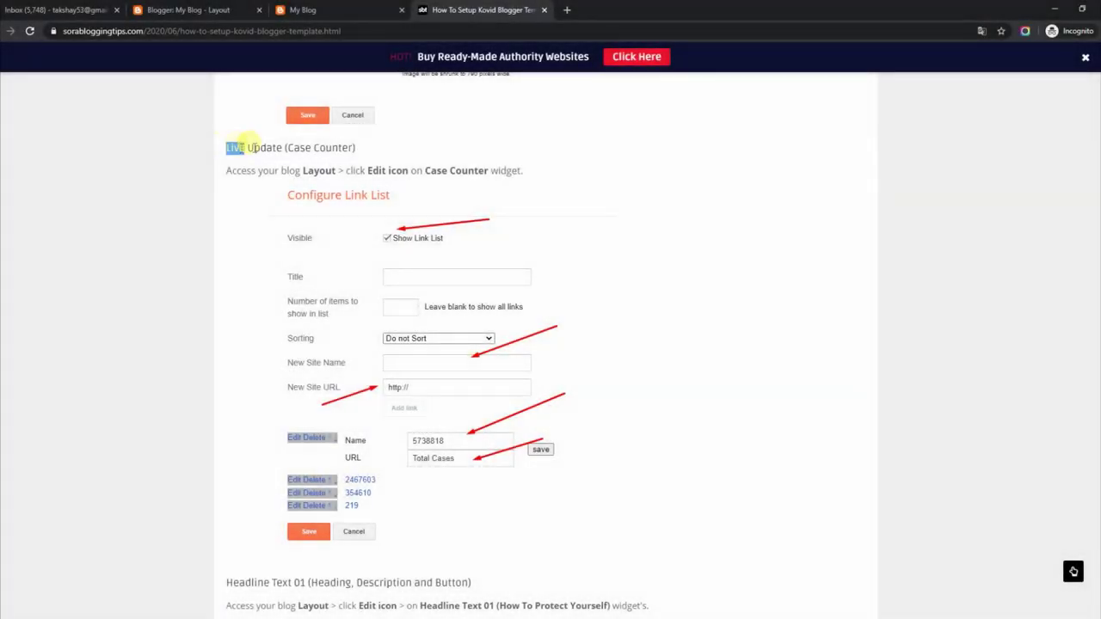
{"action": "left_click_drag", "start_coordinate": [247, 147], "coordinate": [322, 148]}
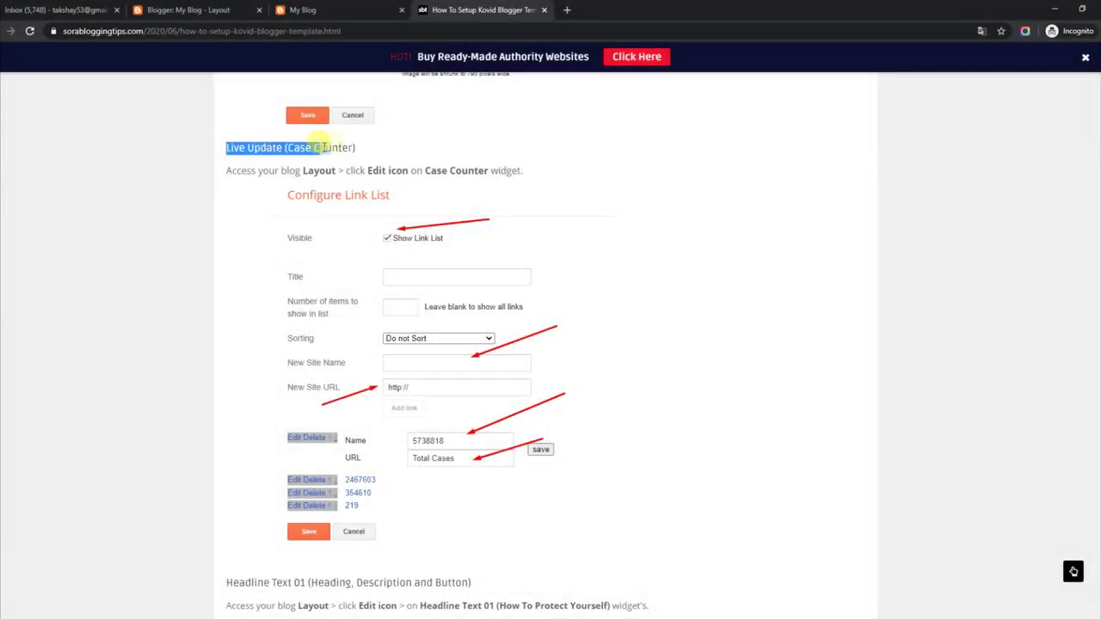
{"action": "left_click_drag", "start_coordinate": [230, 166], "coordinate": [513, 170]}
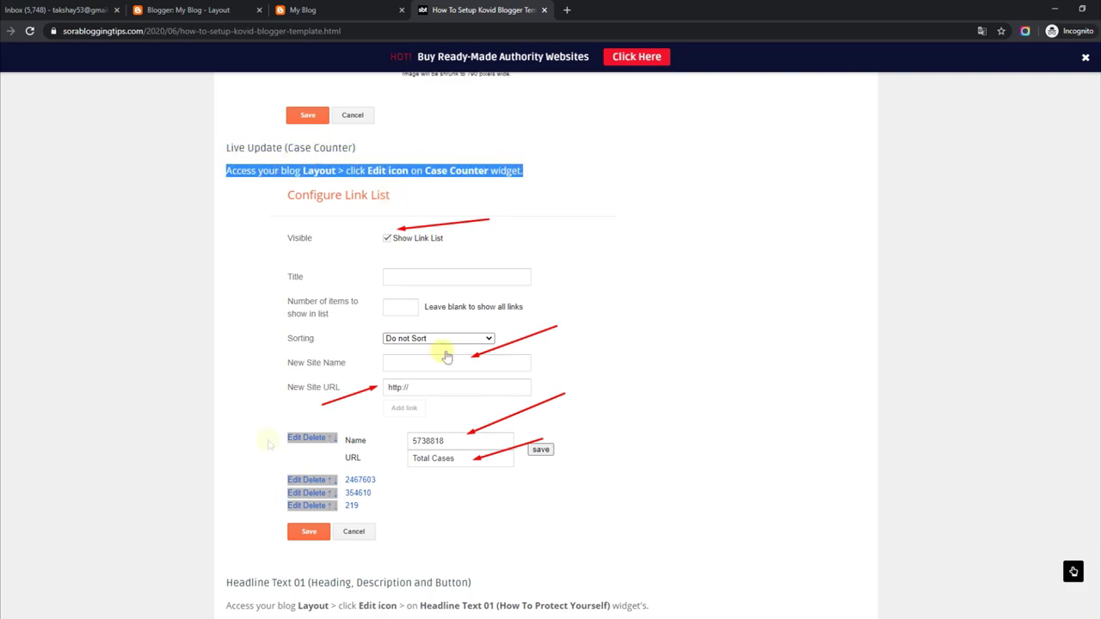
{"action": "left_click", "coordinate": [352, 7]}
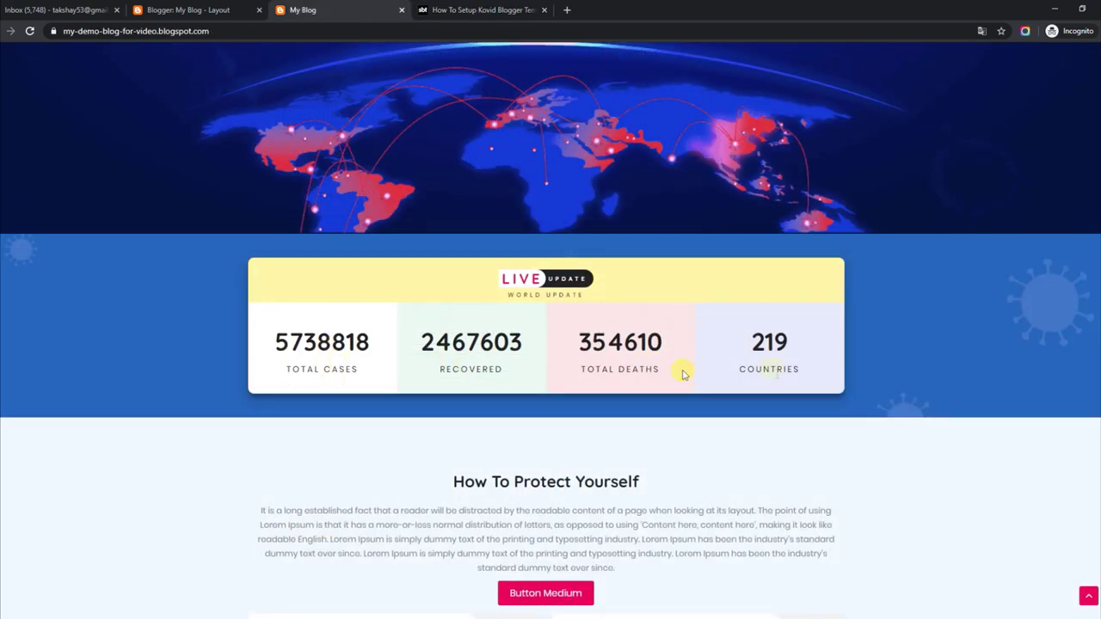
Open the Case Counter widget's settings from the blog layout and open its first link, Total Cases, for editing
{"action": "left_click", "coordinate": [221, 8]}
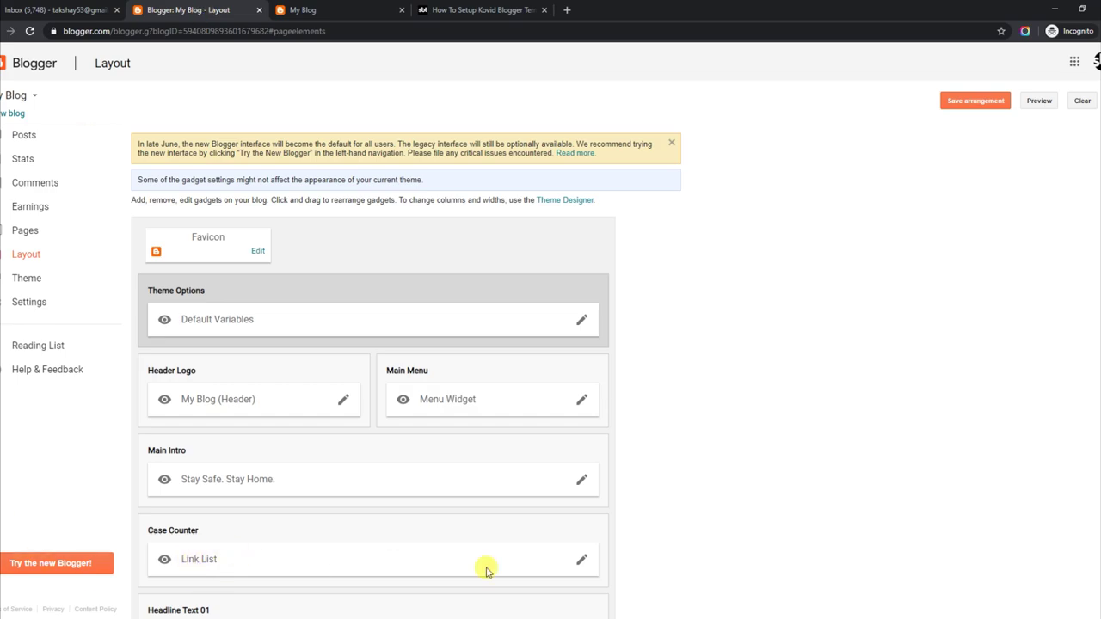
{"action": "left_click", "coordinate": [582, 560]}
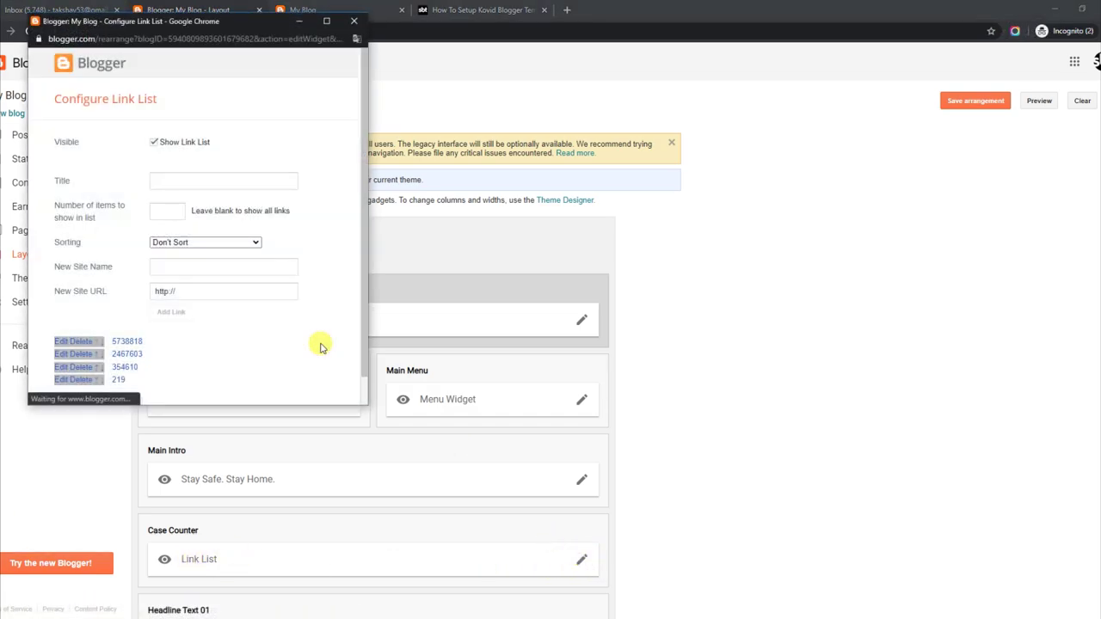
{"action": "scroll", "coordinate": [361, 241], "scroll_direction": "down", "scroll_amount": 1}
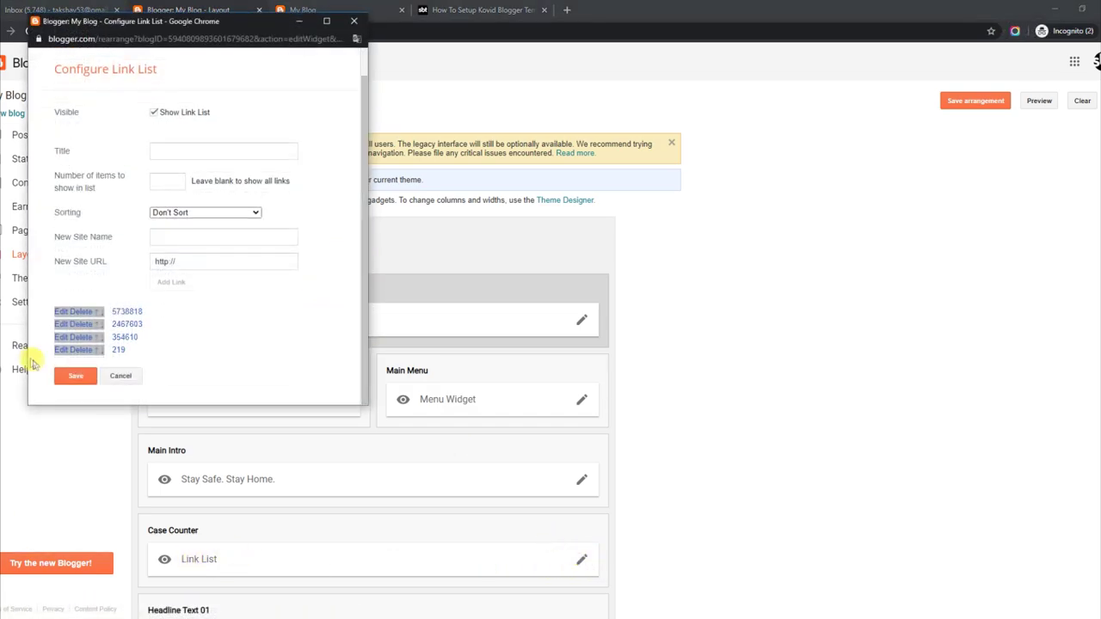
{"action": "left_click", "coordinate": [58, 312]}
{"action": "left_click_drag", "start_coordinate": [216, 341], "coordinate": [172, 344]}
{"action": "left_click", "coordinate": [217, 362]}
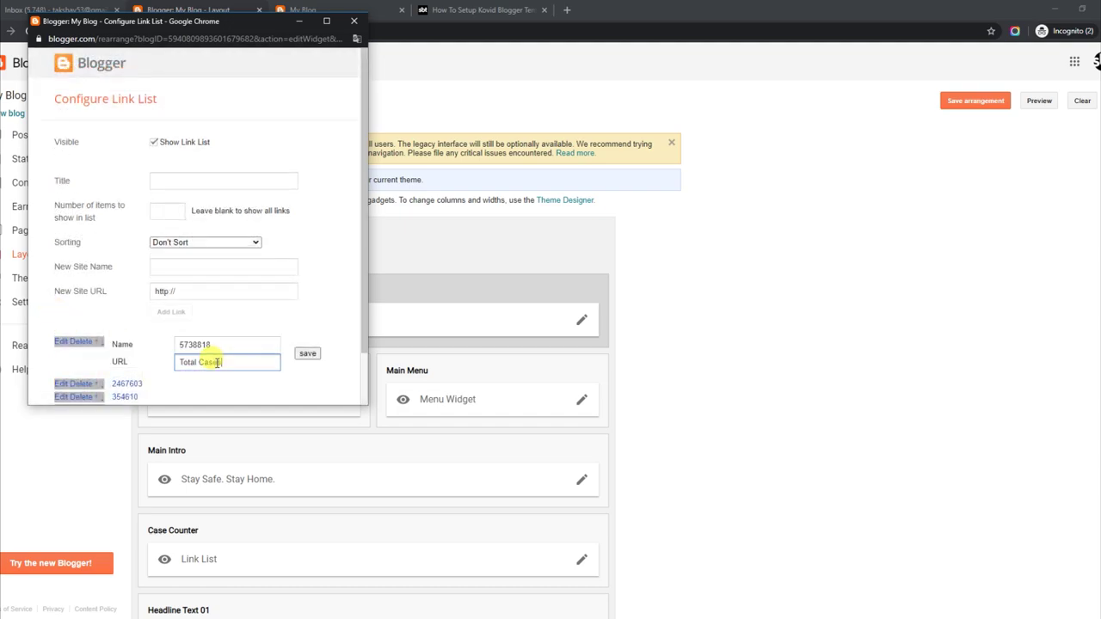
Open the Recovered and Total Deaths links of the Case Counter list for editing and review their URL labels
{"action": "scroll", "coordinate": [364, 327], "scroll_direction": "down", "scroll_amount": 2}
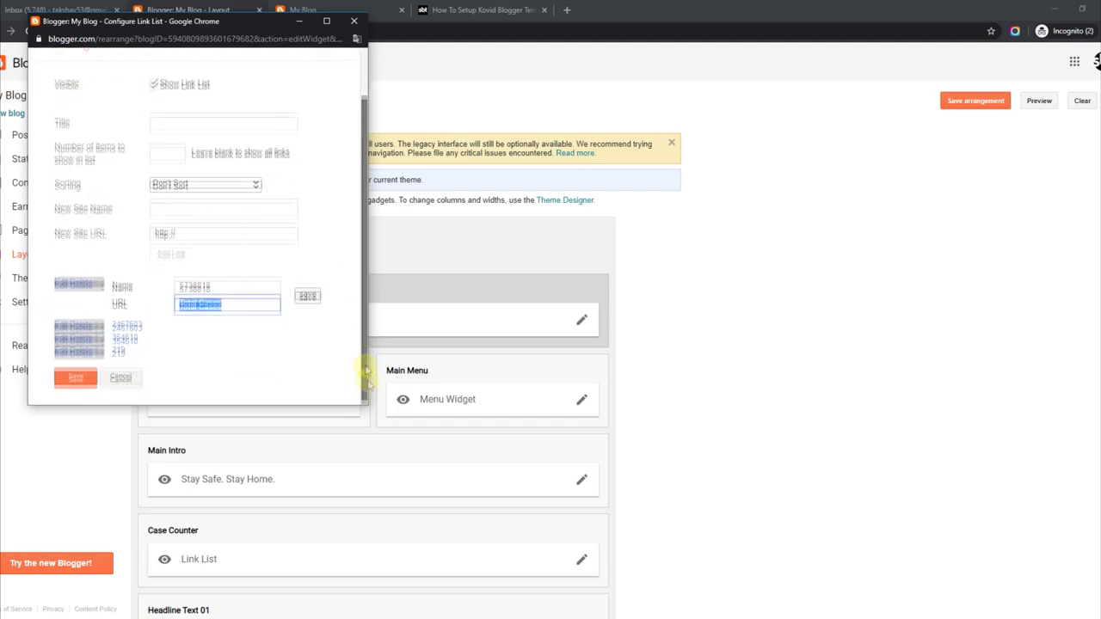
{"action": "left_click", "coordinate": [62, 327]}
{"action": "left_click_drag", "start_coordinate": [356, 315], "coordinate": [363, 393]}
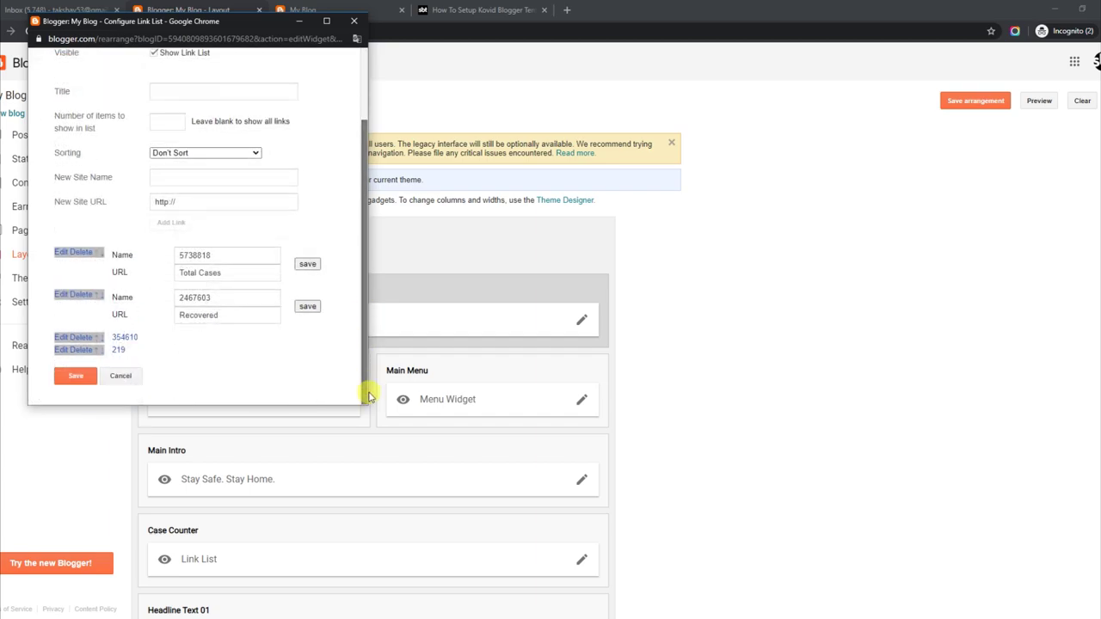
{"action": "left_click_drag", "start_coordinate": [238, 316], "coordinate": [171, 316]}
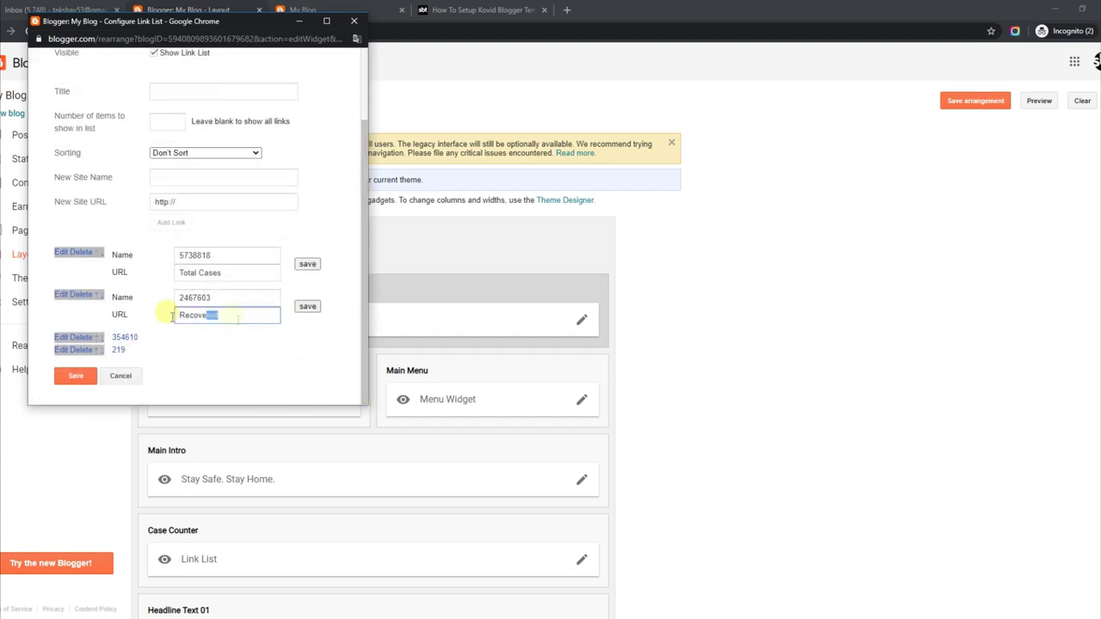
{"action": "left_click", "coordinate": [58, 337]}
{"action": "left_click_drag", "start_coordinate": [370, 303], "coordinate": [369, 398]}
{"action": "left_click_drag", "start_coordinate": [231, 328], "coordinate": [153, 328]}
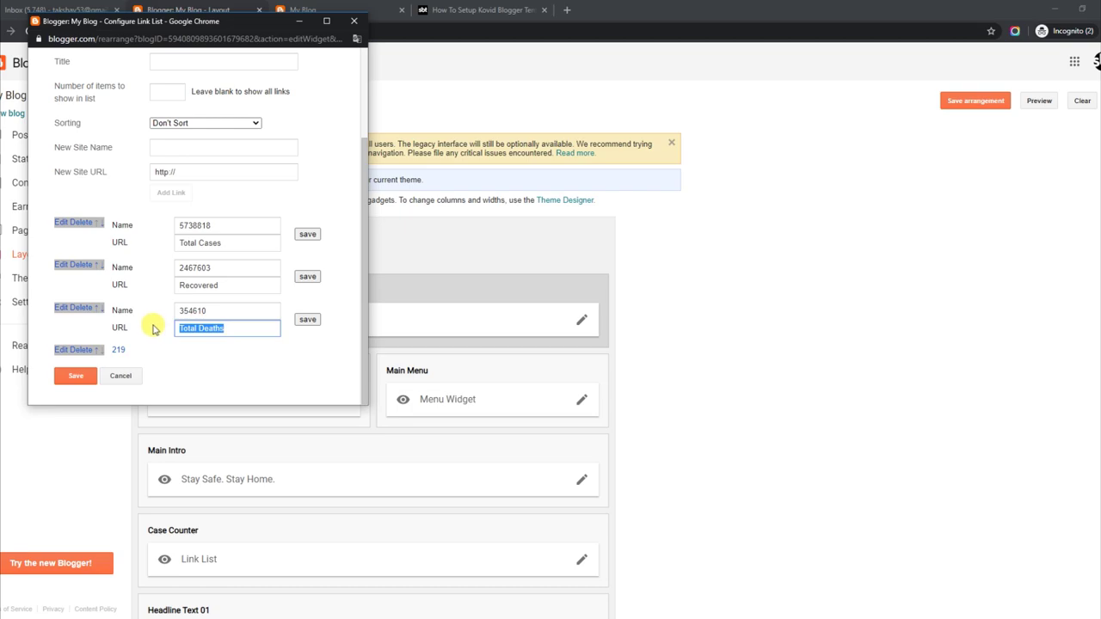
Open the last Case Counter link, Countries, for editing and save the widget
{"action": "left_click", "coordinate": [59, 350]}
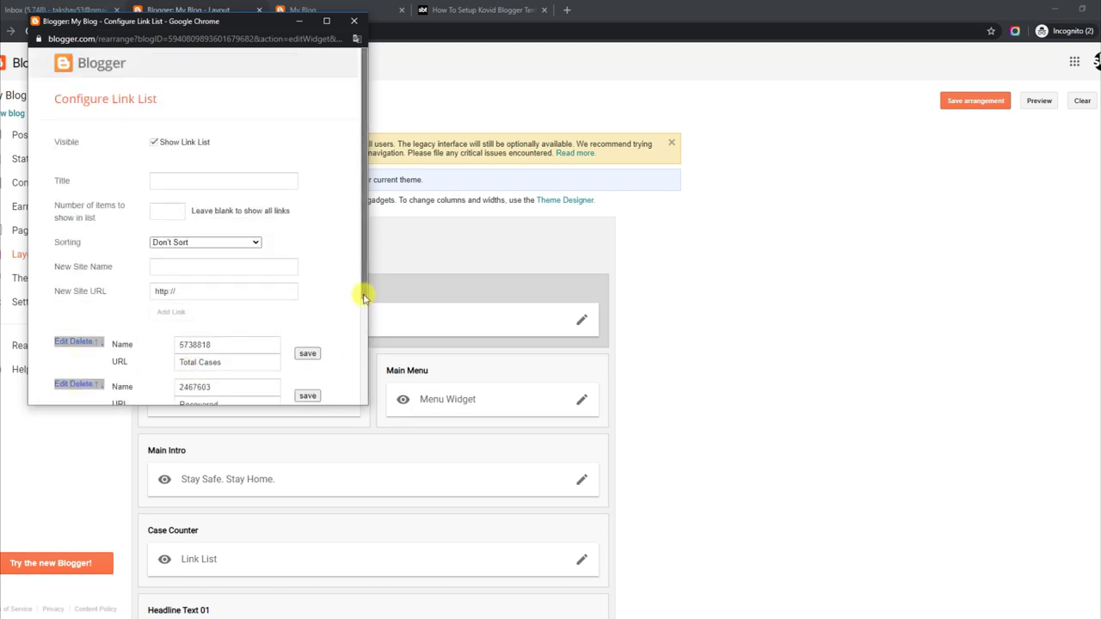
{"action": "left_click_drag", "start_coordinate": [362, 290], "coordinate": [346, 394]}
{"action": "left_click", "coordinate": [215, 341]}
{"action": "left_click", "coordinate": [75, 376]}
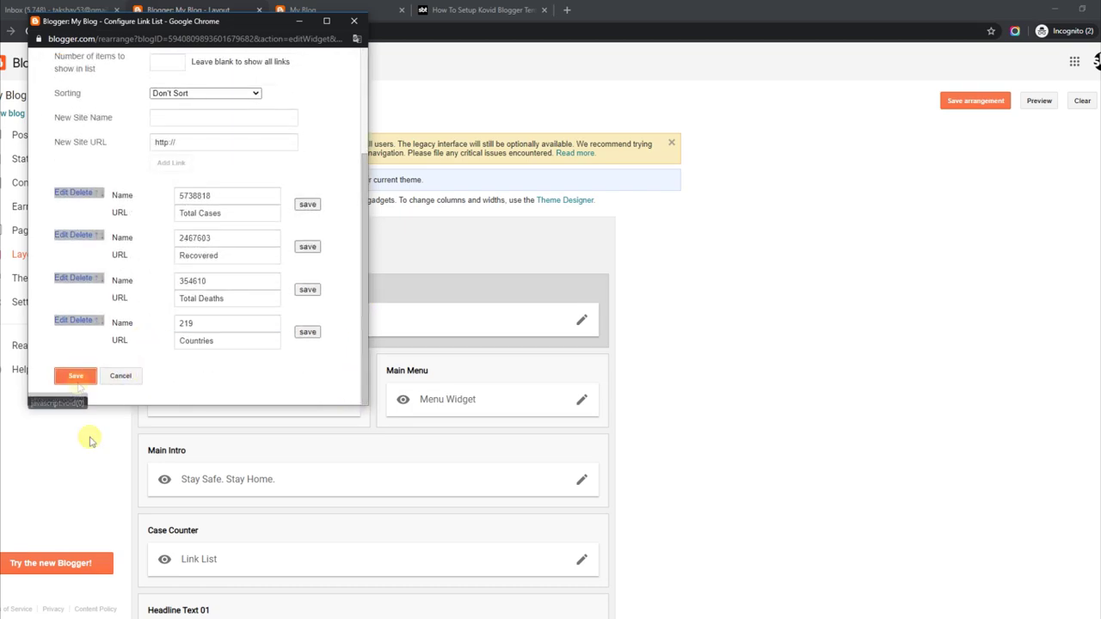
Read the Headline Text 01 section and its widget settings example in the setup guide, and view the matching section on the demo blog
{"action": "left_click", "coordinate": [344, 9]}
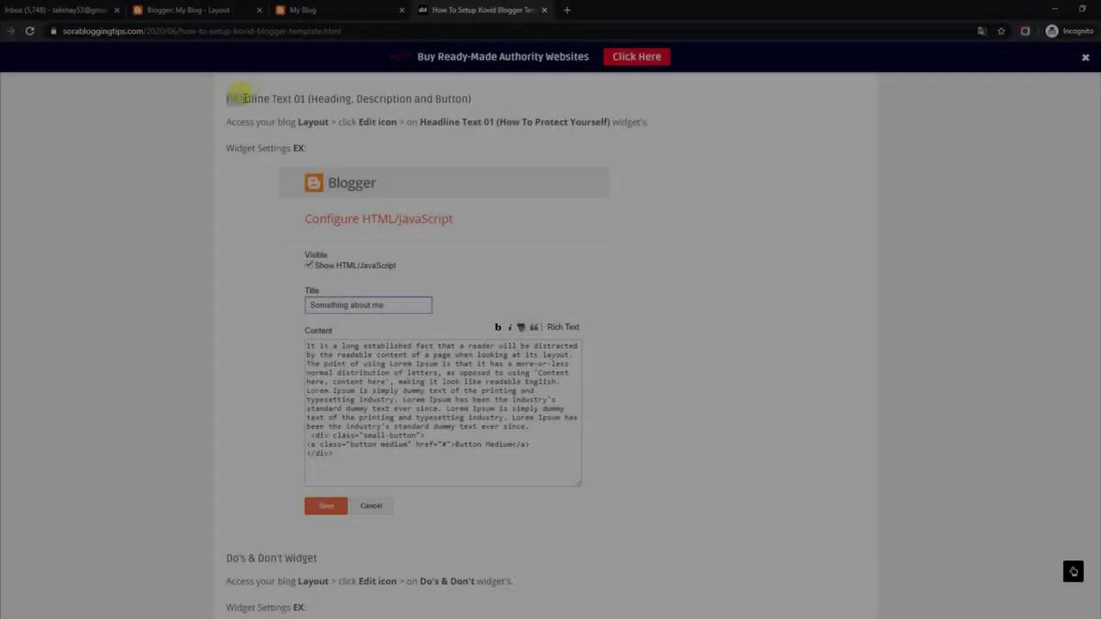
{"action": "left_click_drag", "start_coordinate": [222, 98], "coordinate": [479, 100]}
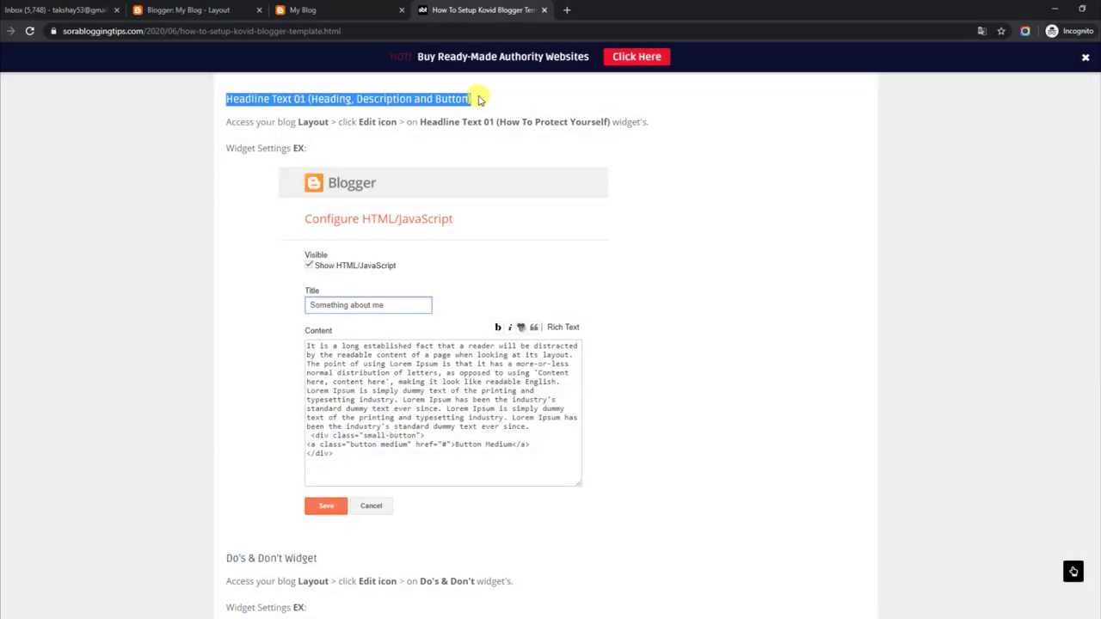
{"action": "left_click_drag", "start_coordinate": [225, 121], "coordinate": [652, 127]}
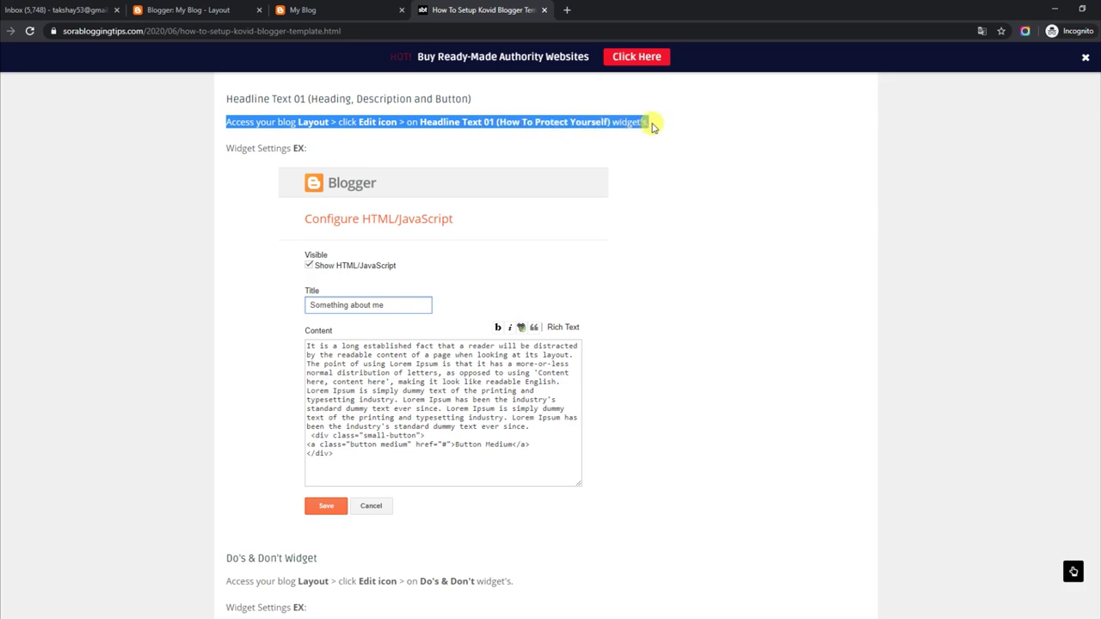
{"action": "left_click_drag", "start_coordinate": [229, 147], "coordinate": [313, 151]}
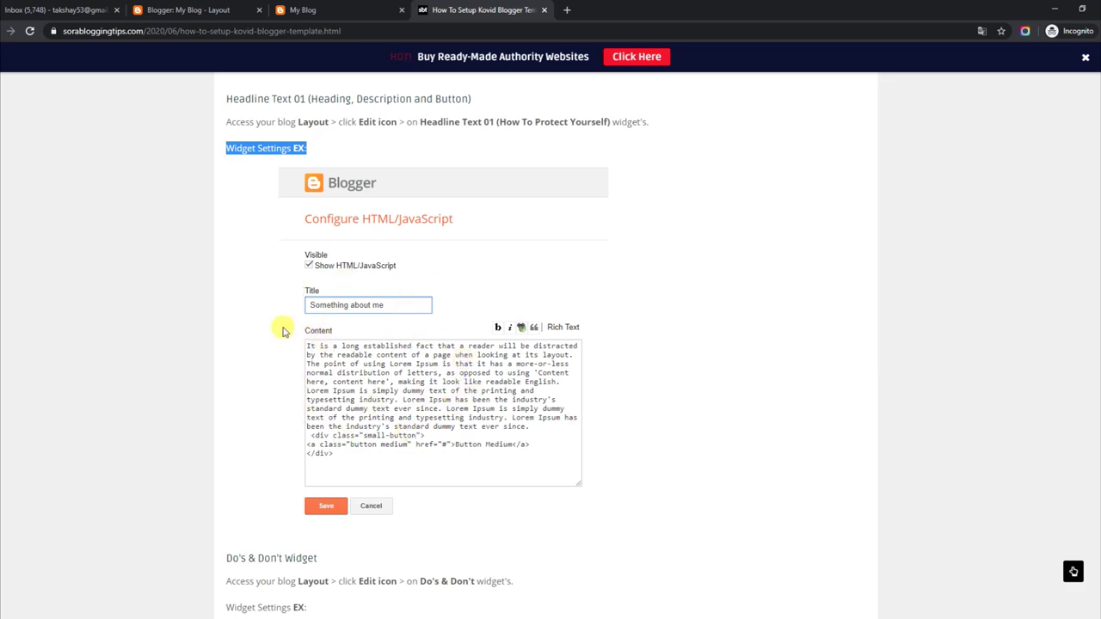
{"action": "left_click", "coordinate": [364, 10]}
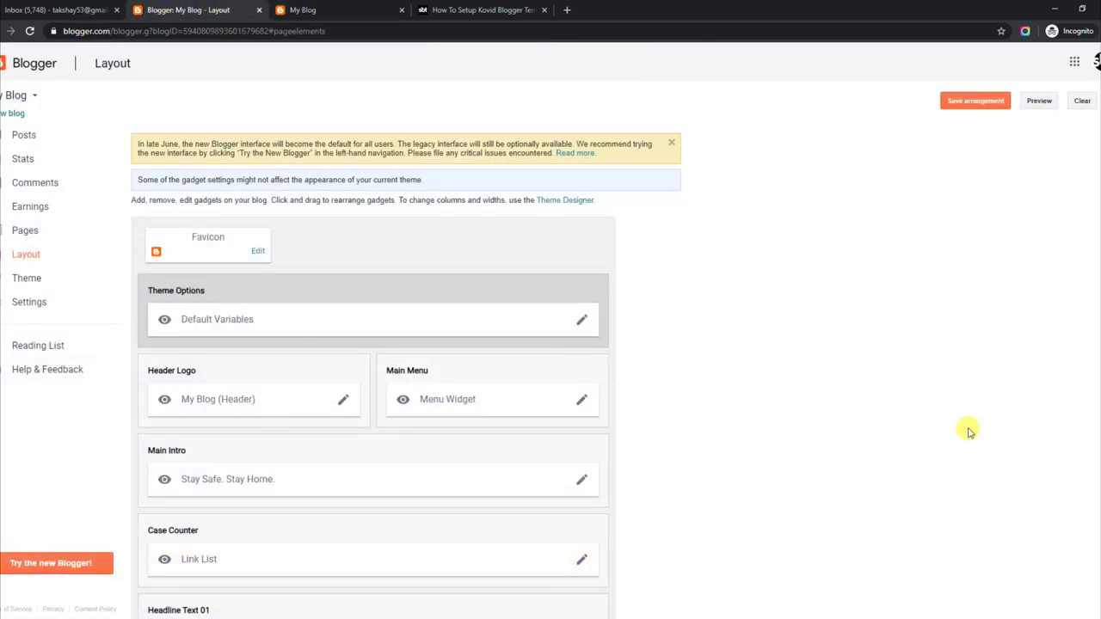
Open the Headline Text 01 widget "How To Protect Yourself" in the blog layout, review its title and content, and save it
{"action": "scroll", "coordinate": [1092, 327], "scroll_direction": "down", "scroll_amount": 4}
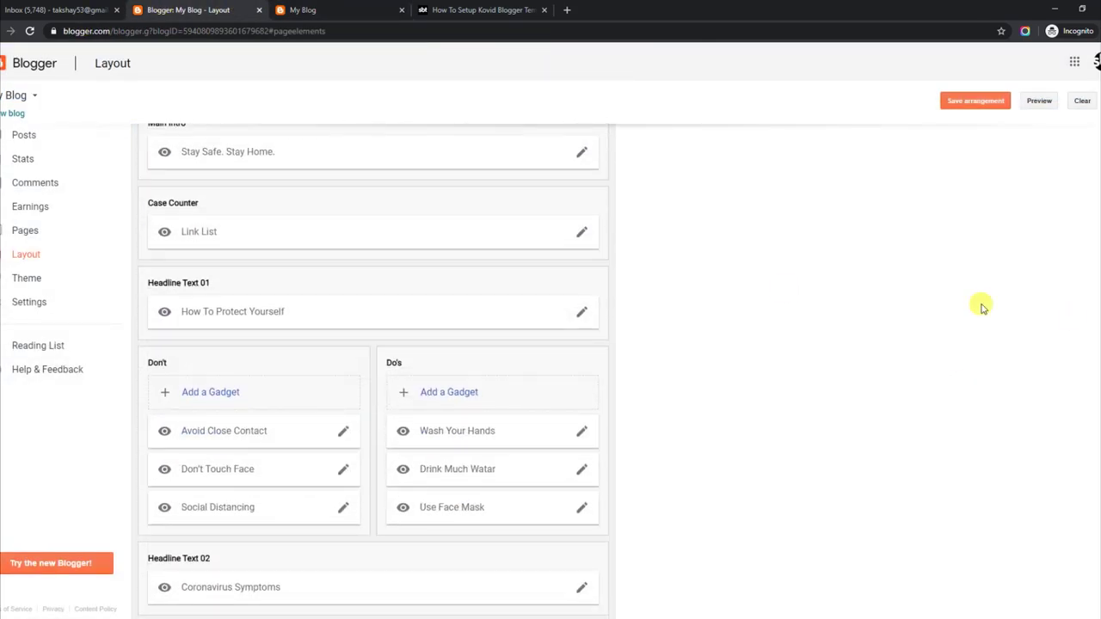
{"action": "left_click", "coordinate": [581, 312]}
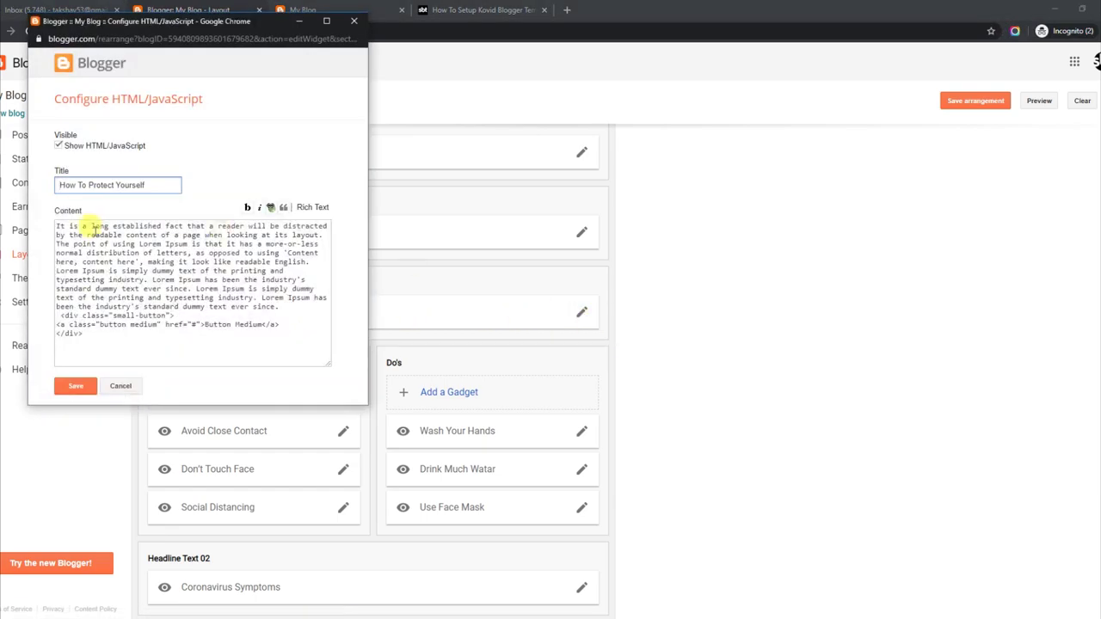
{"action": "left_click_drag", "start_coordinate": [57, 222], "coordinate": [135, 330]}
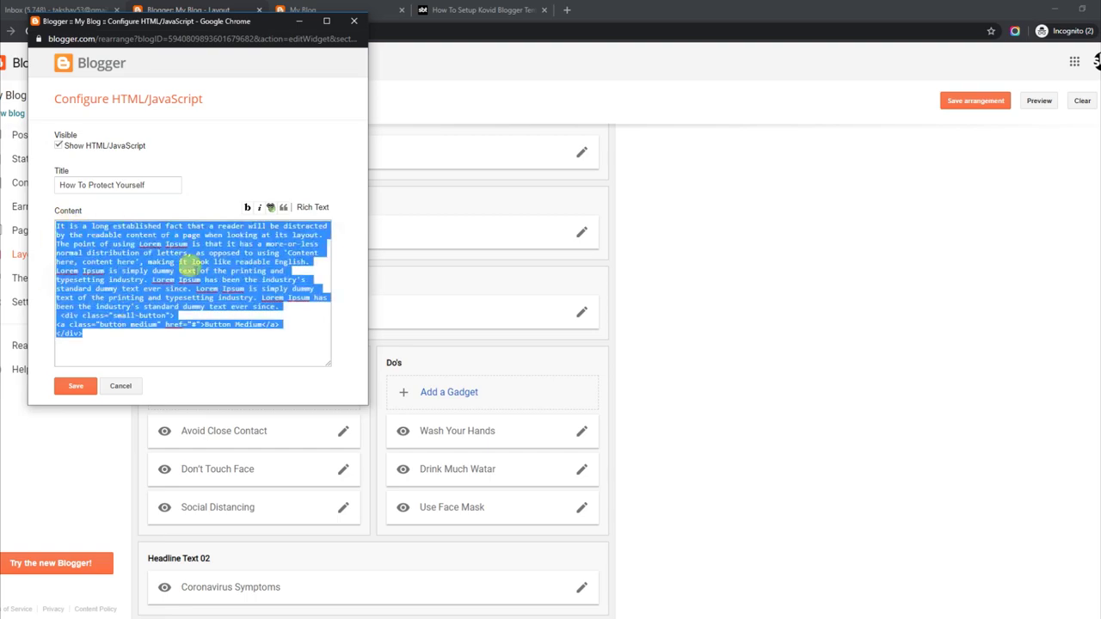
{"action": "left_click_drag", "start_coordinate": [149, 183], "coordinate": [59, 174]}
{"action": "left_click", "coordinate": [75, 386]}
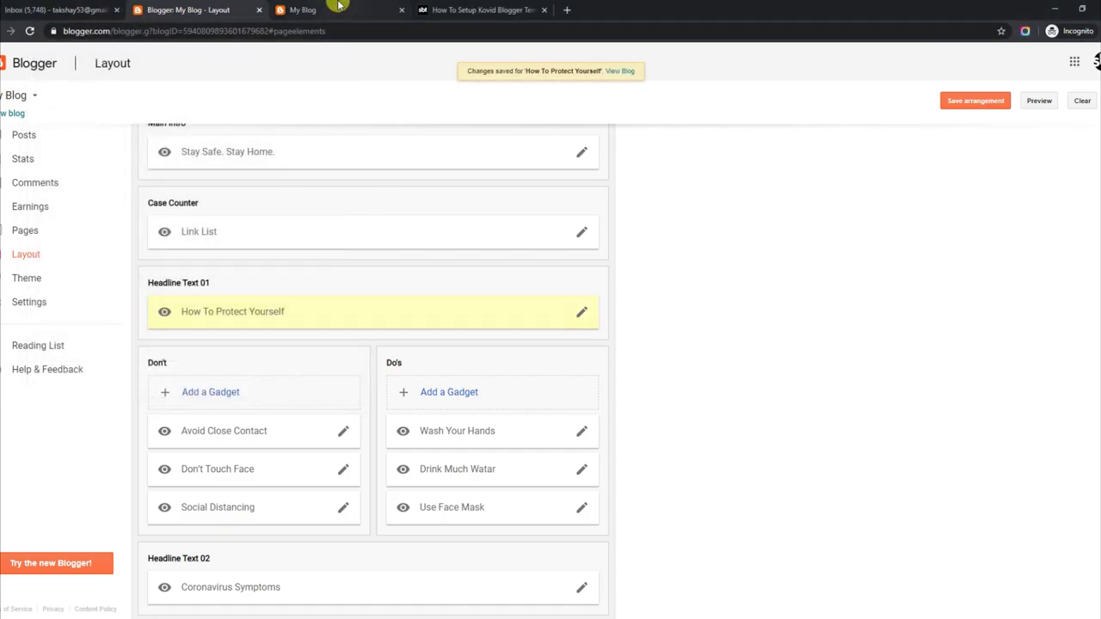
View the demo blog and read the Do's & Don't Widget section of the setup guide with its settings example
{"action": "left_click", "coordinate": [339, 6]}
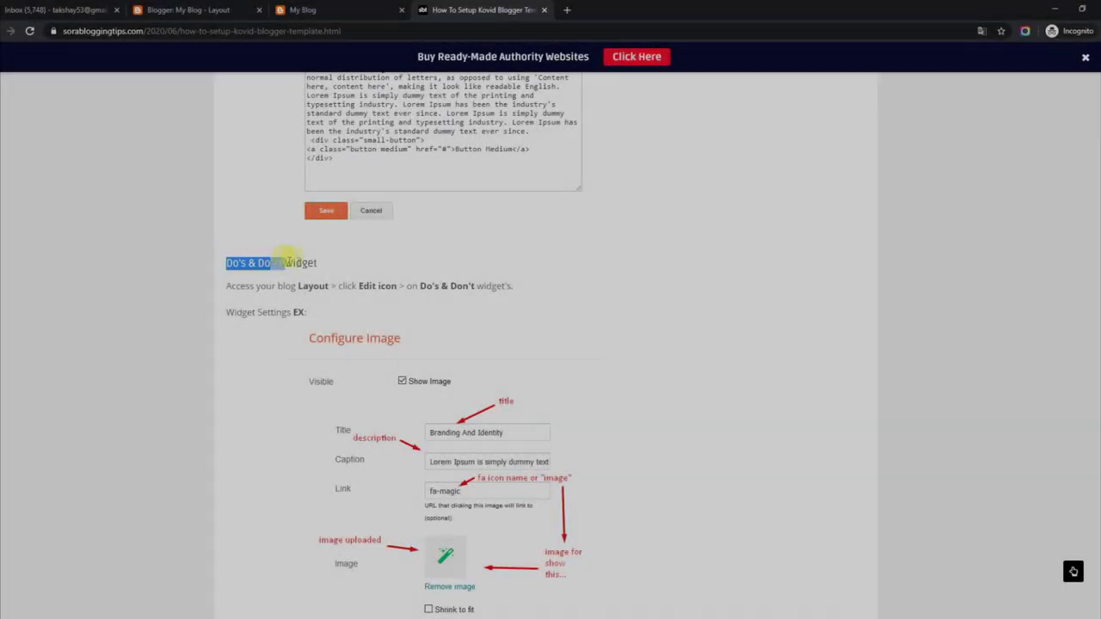
{"action": "left_click_drag", "start_coordinate": [277, 261], "coordinate": [314, 262]}
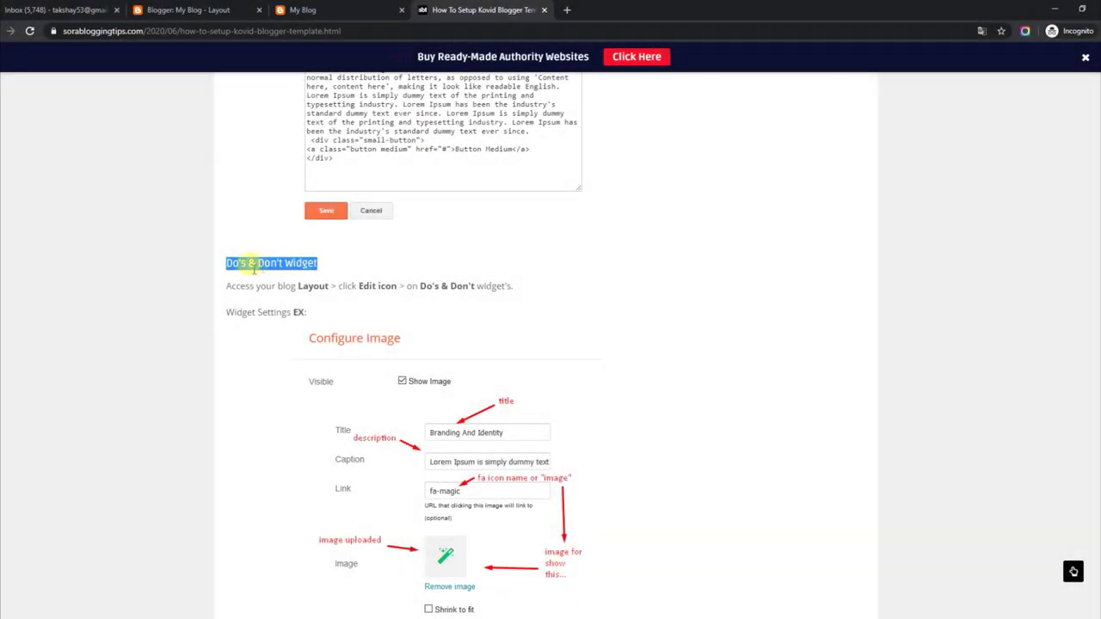
{"action": "left_click_drag", "start_coordinate": [224, 285], "coordinate": [519, 291]}
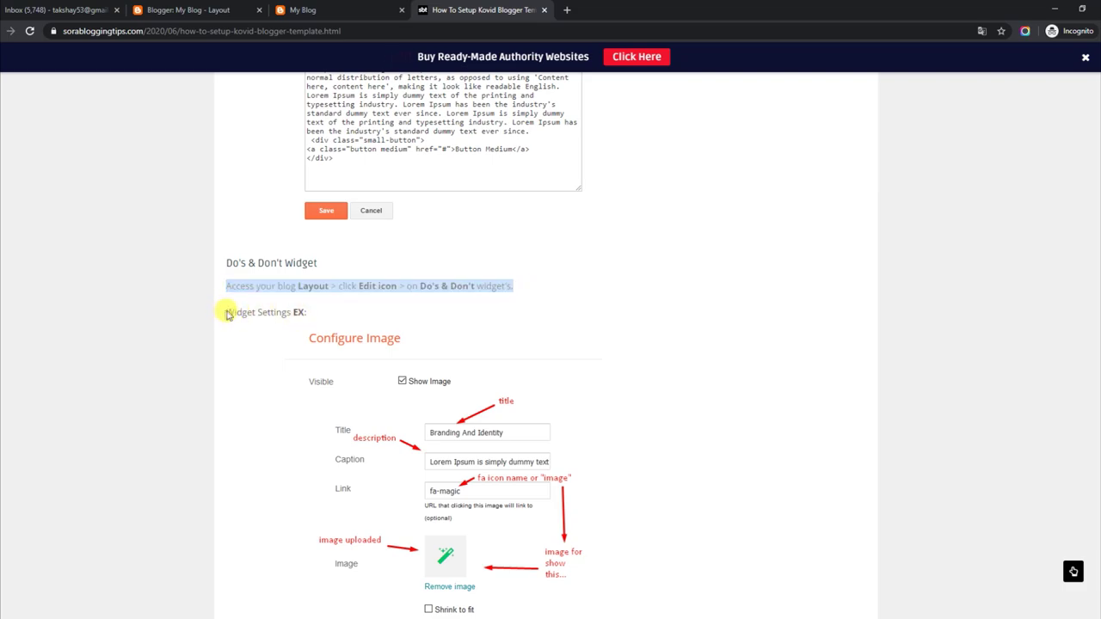
{"action": "left_click_drag", "start_coordinate": [226, 312], "coordinate": [316, 318]}
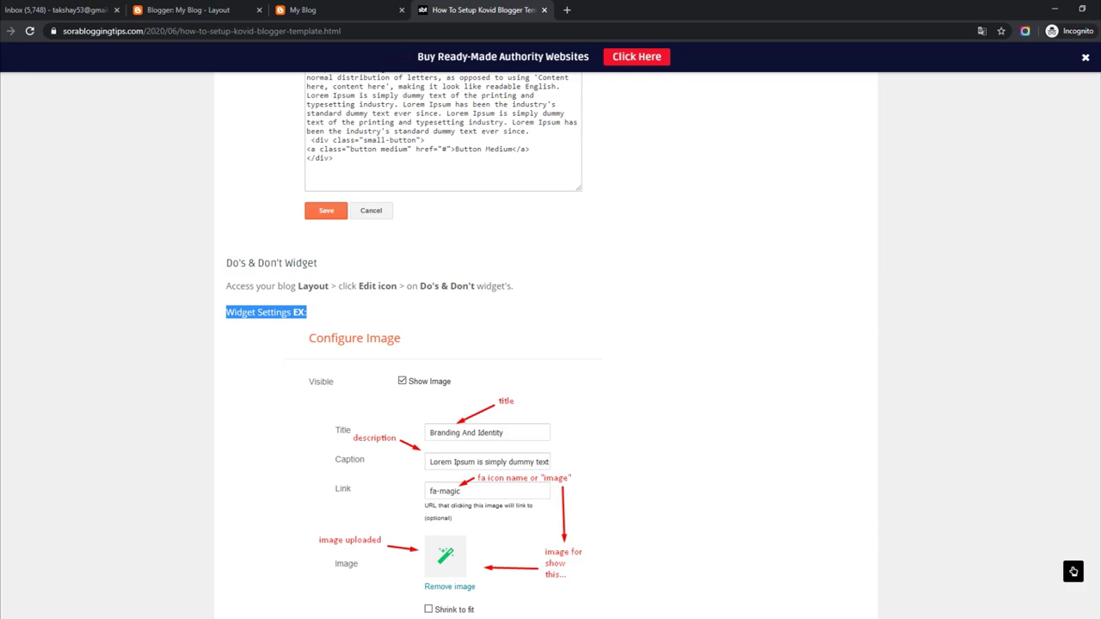
Open the Don't widget "Avoid Close Contact" in the blog layout, review its title, caption and link, and save it
{"action": "scroll", "coordinate": [550, 344], "scroll_direction": "down", "scroll_amount": 3}
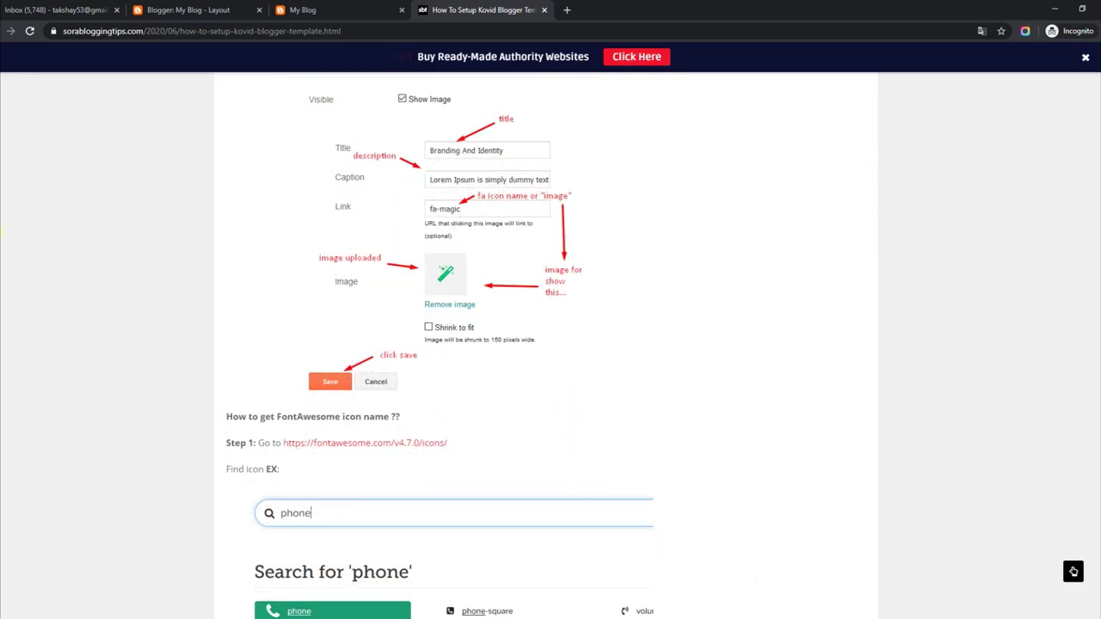
{"action": "left_click", "coordinate": [246, 9]}
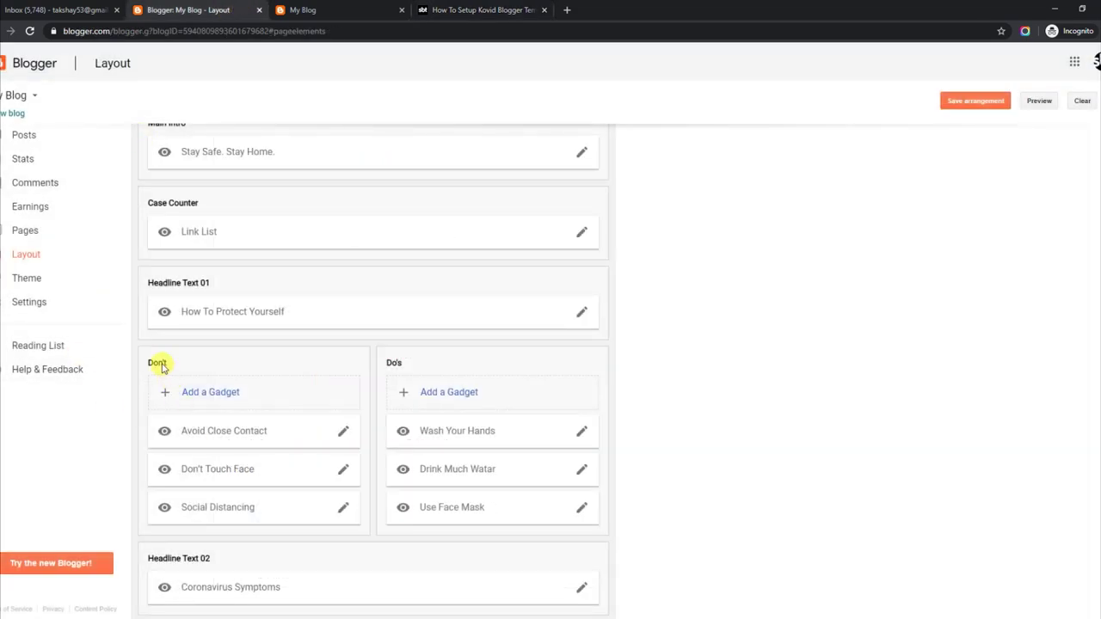
{"action": "left_click", "coordinate": [342, 434]}
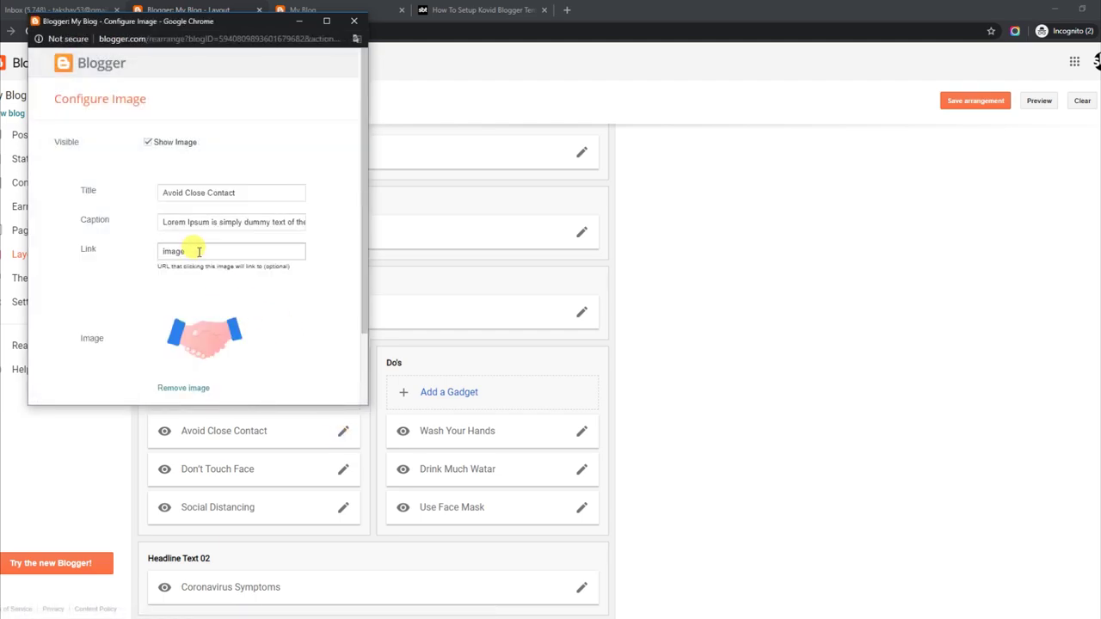
{"action": "left_click_drag", "start_coordinate": [162, 221], "coordinate": [323, 224]}
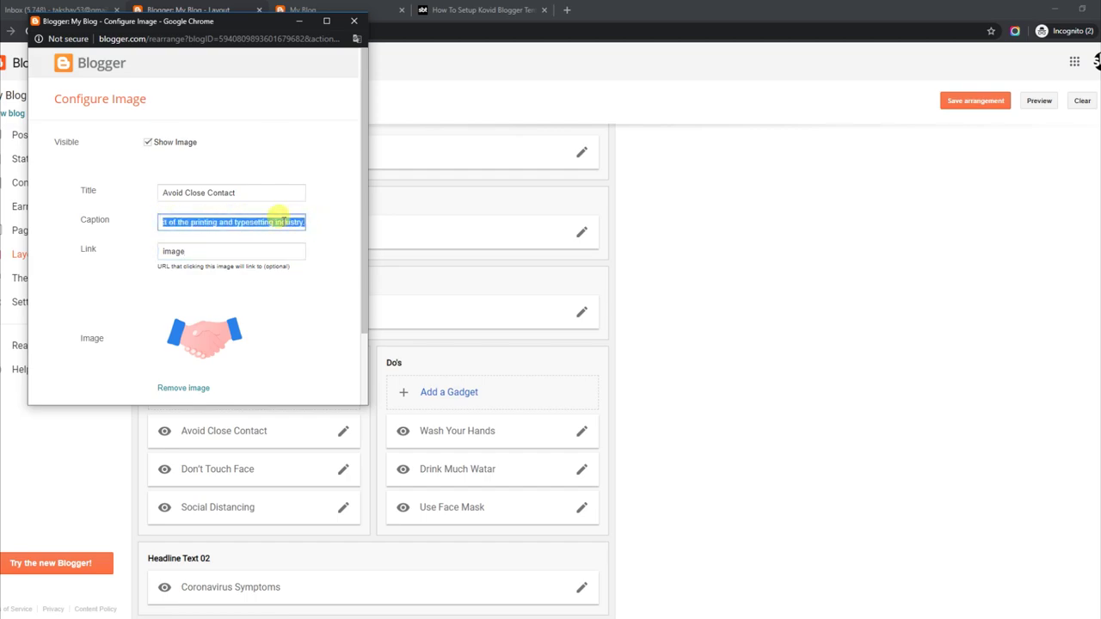
{"action": "left_click_drag", "start_coordinate": [283, 191], "coordinate": [153, 182]}
{"action": "left_click_drag", "start_coordinate": [184, 251], "coordinate": [152, 253]}
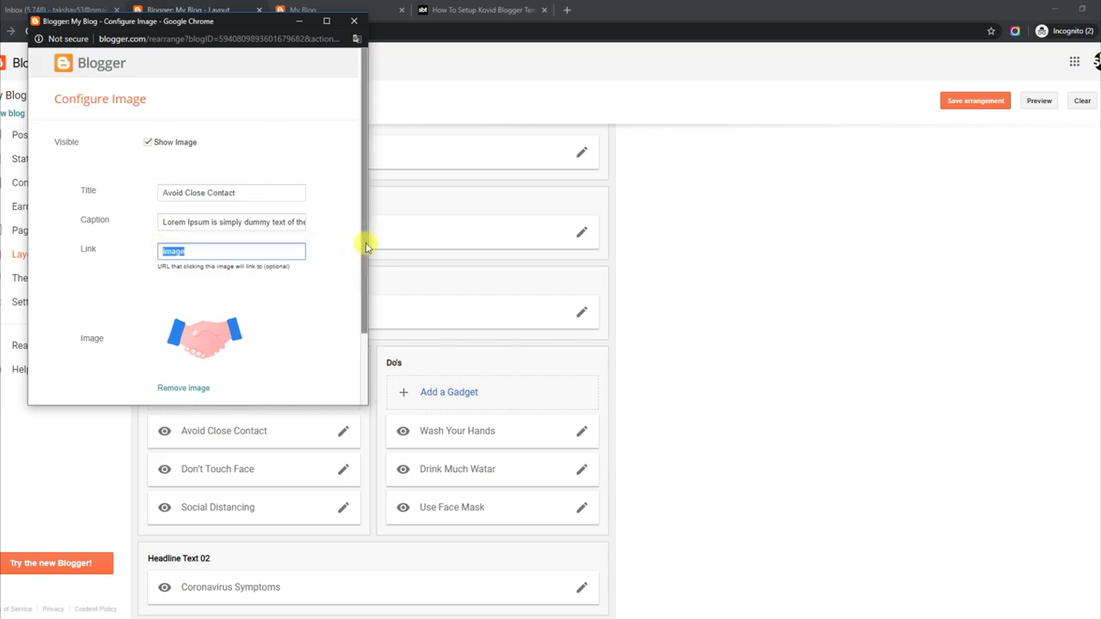
{"action": "scroll", "coordinate": [364, 238], "scroll_direction": "down", "scroll_amount": 2}
{"action": "left_click", "coordinate": [95, 376]}
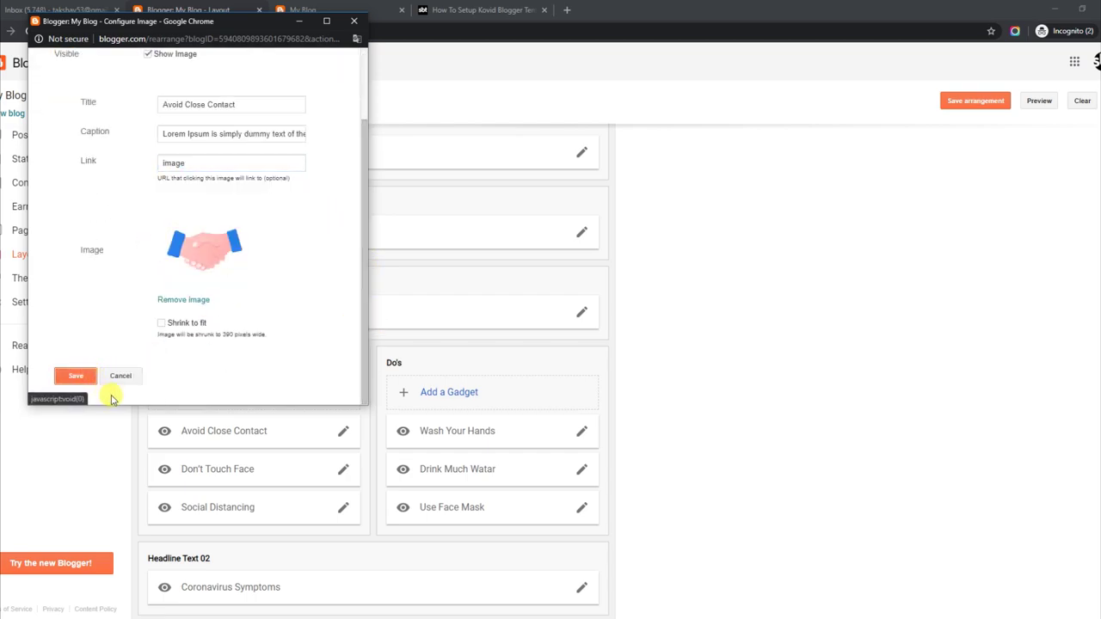
Check the Do's section on the demo blog, then review the "Wash Your Hands" widget's caption and link in the layout and save it
{"action": "left_click", "coordinate": [334, 10]}
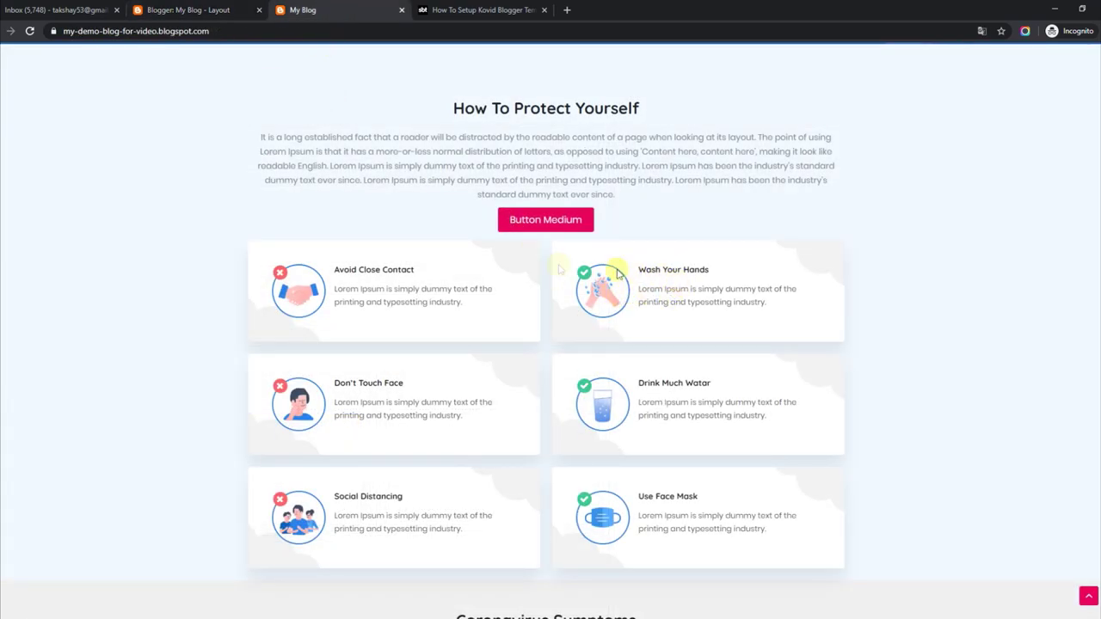
{"action": "left_click", "coordinate": [219, 9]}
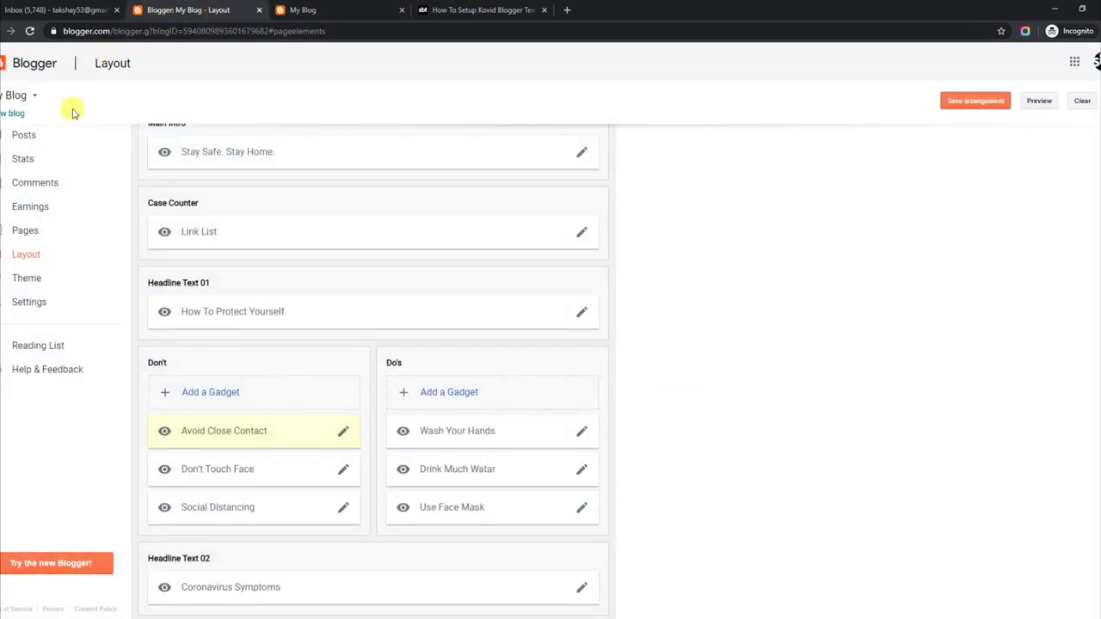
{"action": "left_click", "coordinate": [581, 431]}
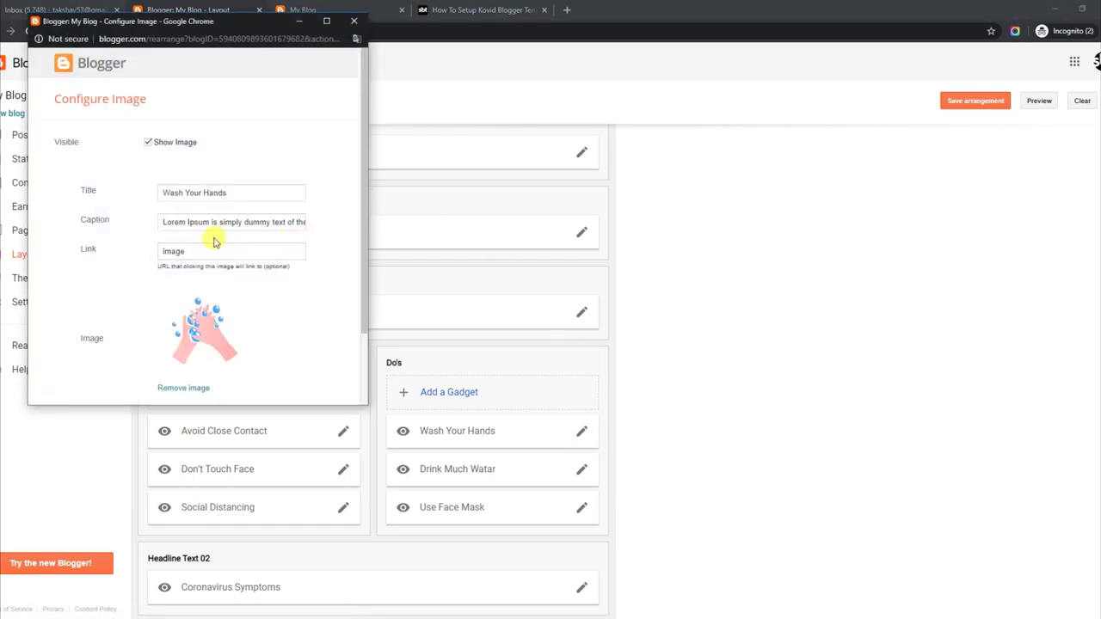
{"action": "left_click_drag", "start_coordinate": [165, 221], "coordinate": [327, 226]}
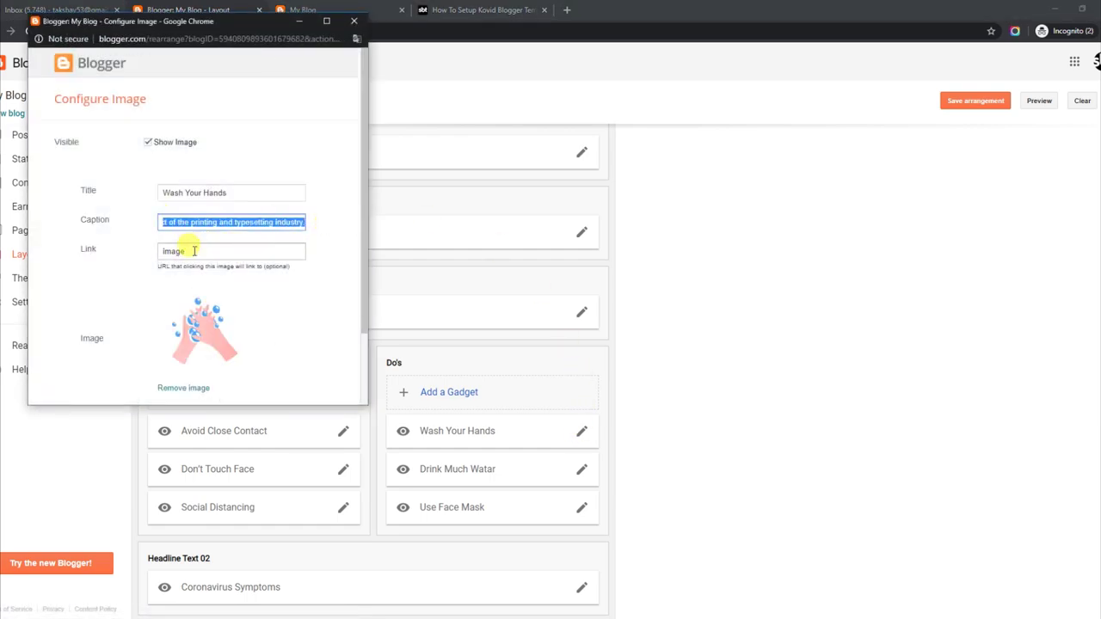
{"action": "left_click_drag", "start_coordinate": [185, 251], "coordinate": [146, 258]}
{"action": "scroll", "coordinate": [352, 312], "scroll_direction": "down", "scroll_amount": 2}
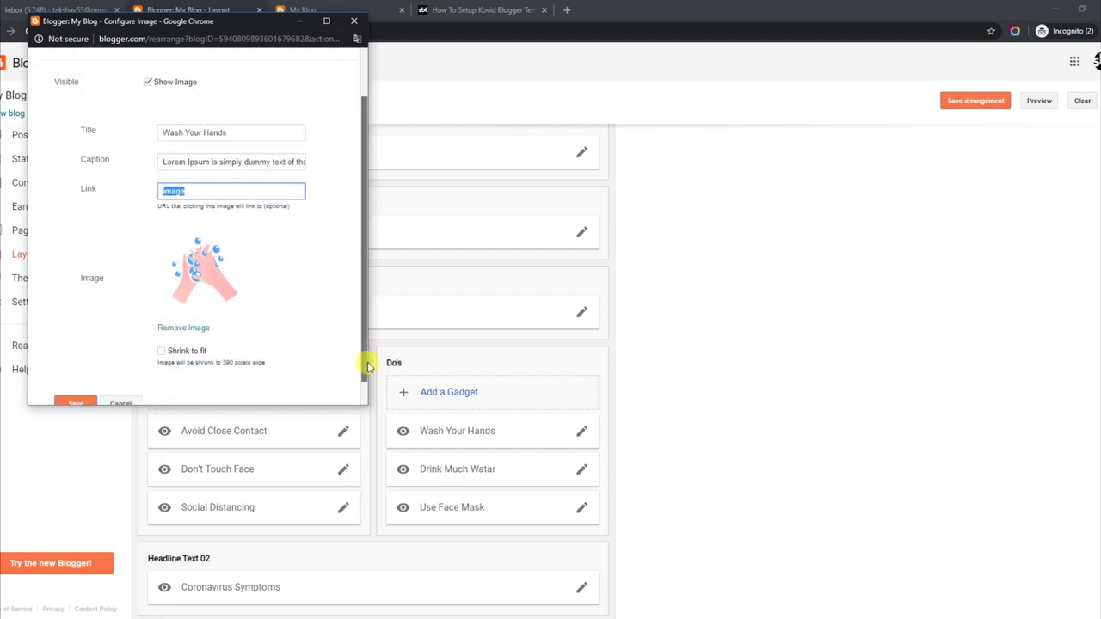
{"action": "left_click", "coordinate": [77, 388]}
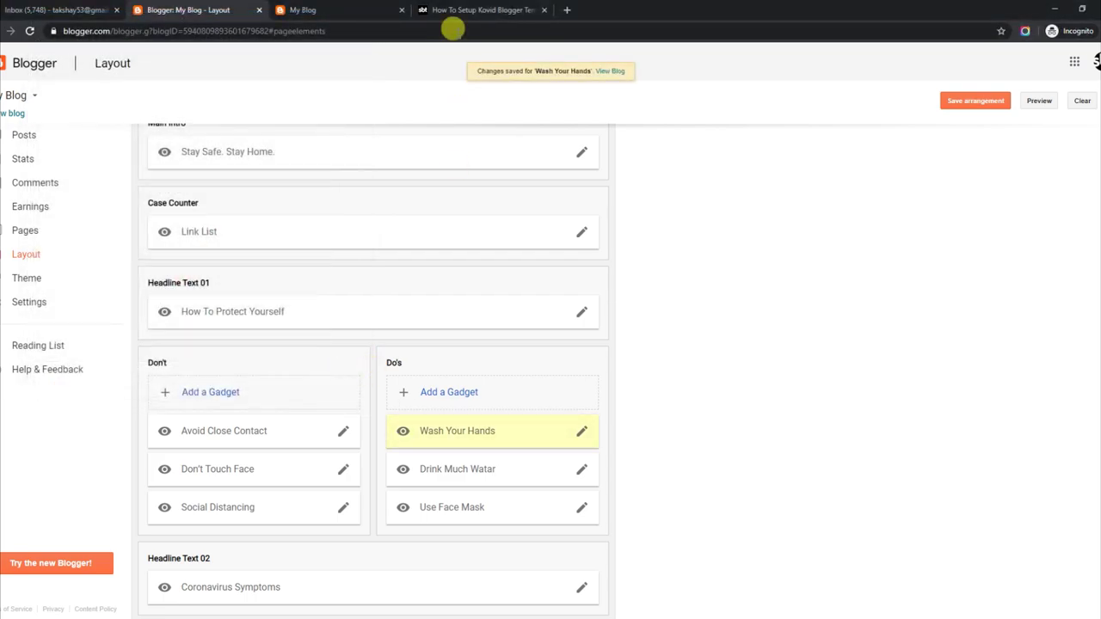
Read the setup guide's instructions for getting a FontAwesome icon name and open its linked icons page in a separate tab
{"action": "left_click", "coordinate": [451, 11]}
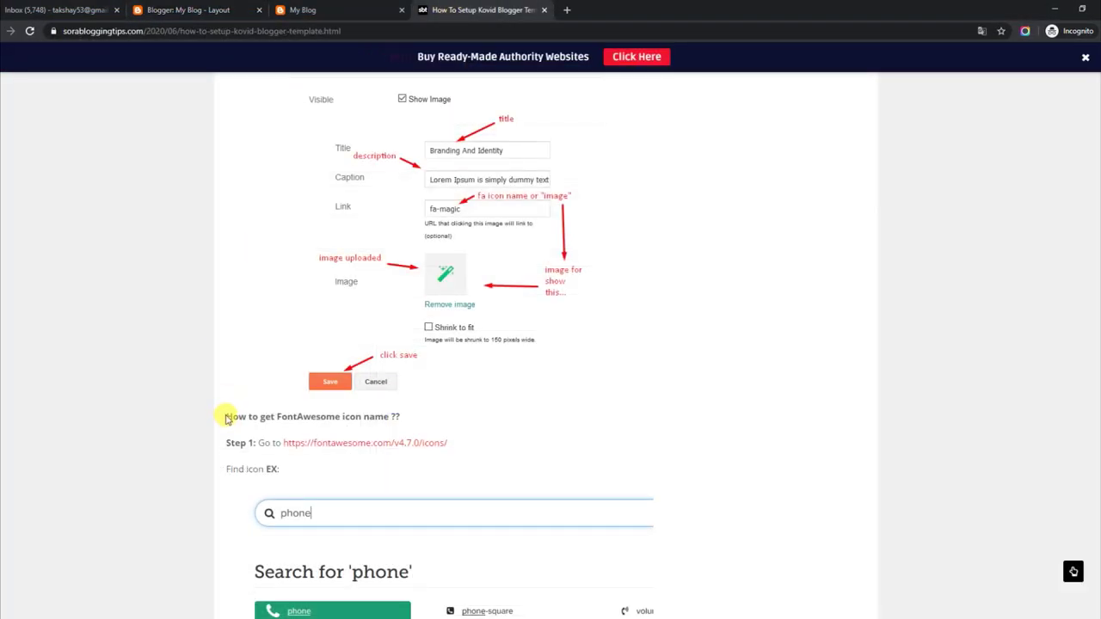
{"action": "left_click_drag", "start_coordinate": [229, 415], "coordinate": [410, 418]}
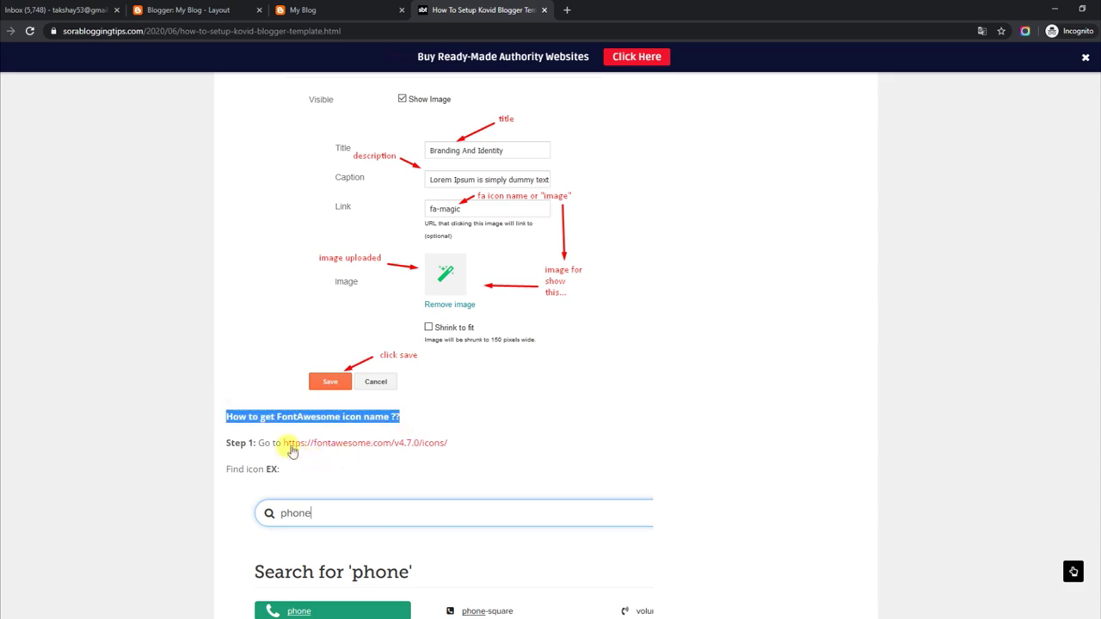
{"action": "right_click", "coordinate": [330, 443]}
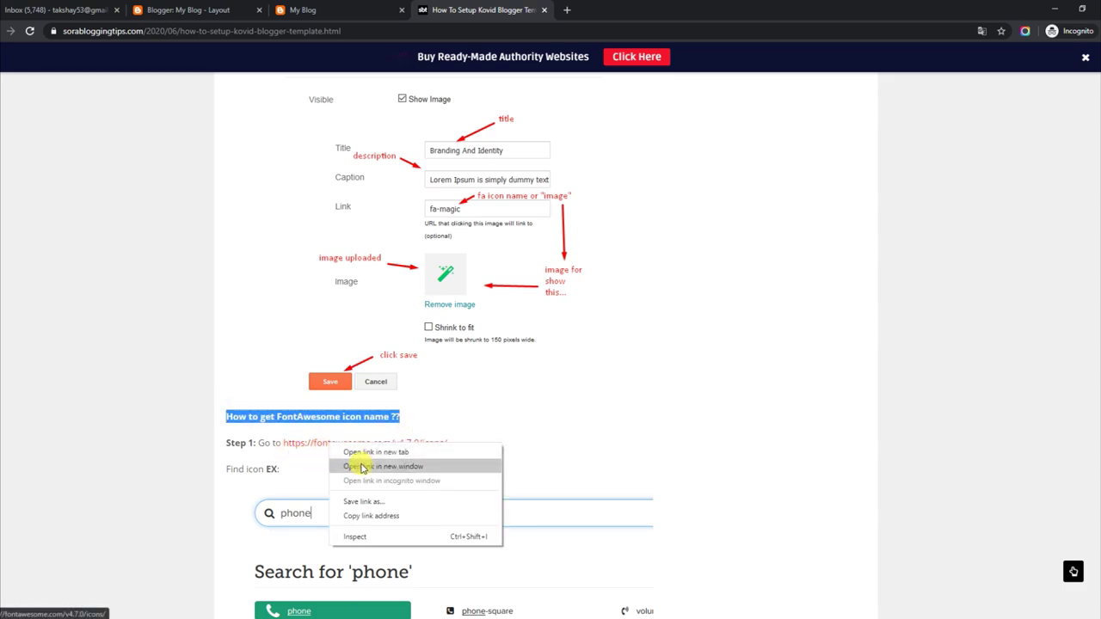
{"action": "left_click", "coordinate": [360, 454]}
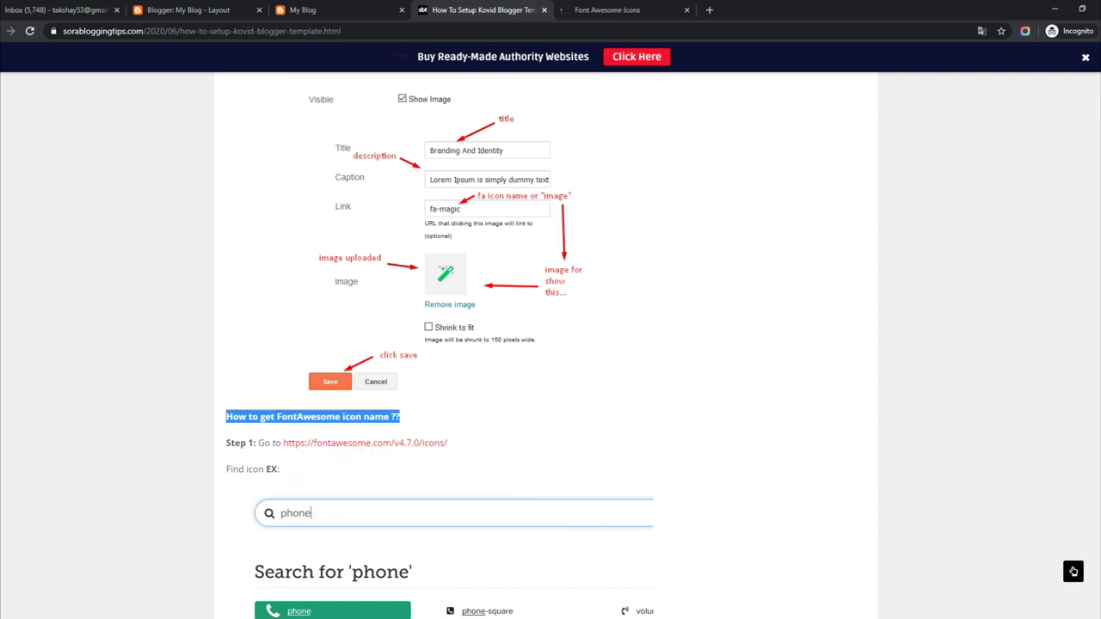
{"action": "scroll", "coordinate": [1072, 571], "scroll_direction": "down", "scroll_amount": 4}
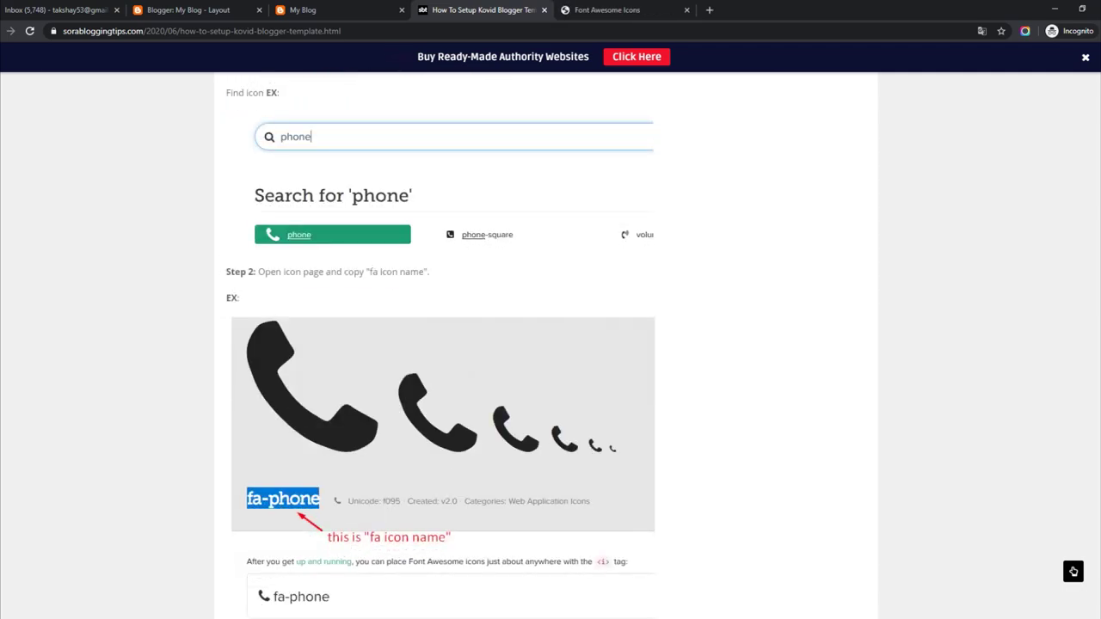
{"action": "scroll", "coordinate": [1073, 571], "scroll_direction": "down", "scroll_amount": 1}
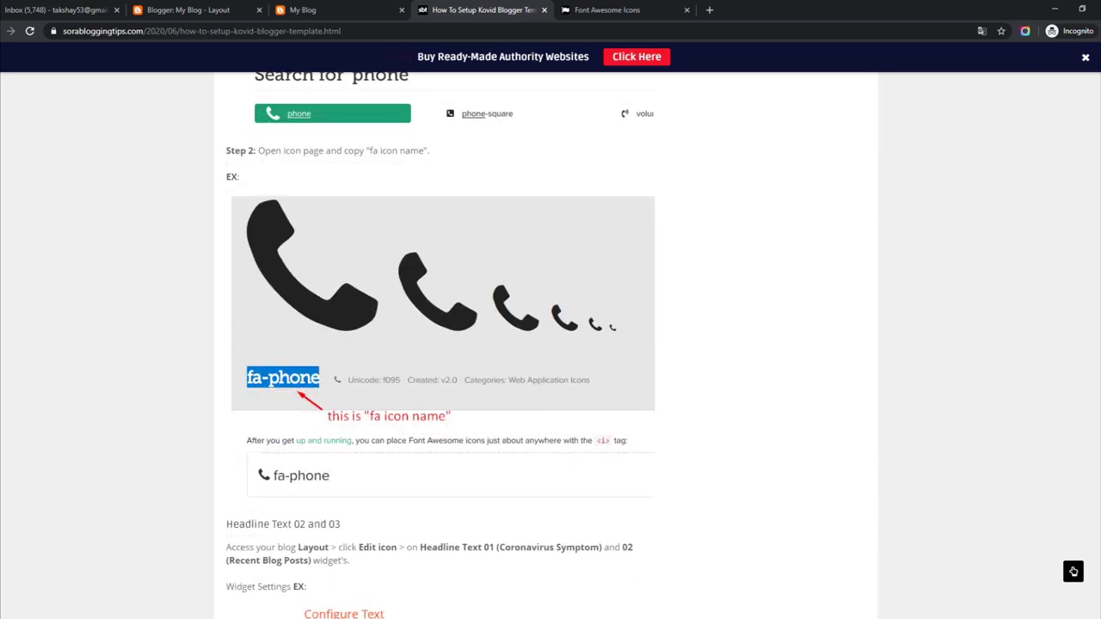
{"action": "scroll", "coordinate": [1072, 571], "scroll_direction": "down", "scroll_amount": 1}
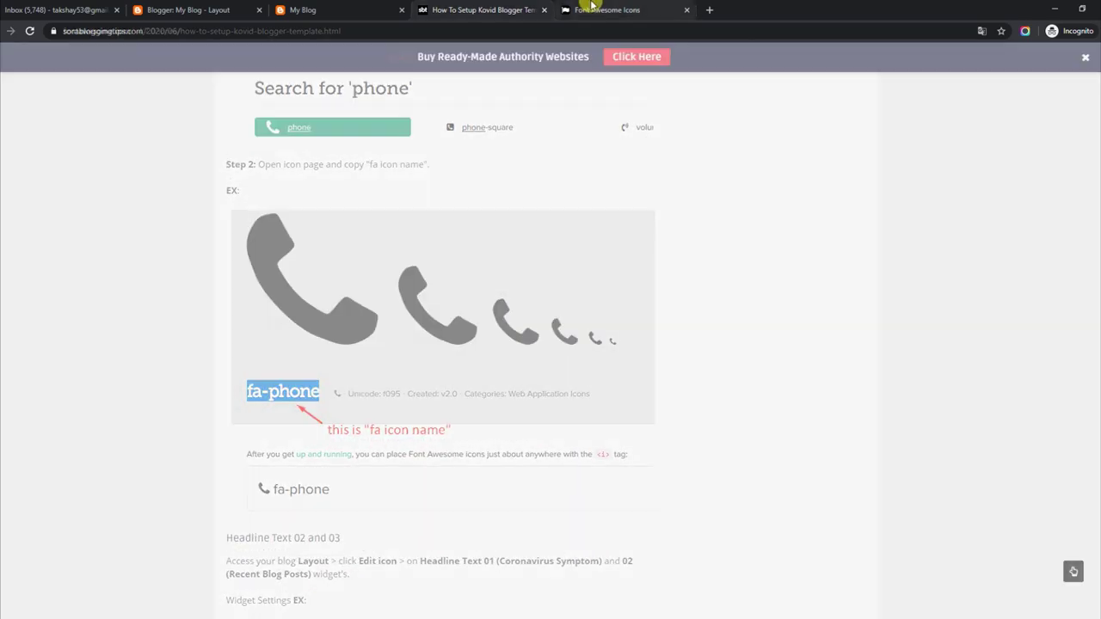
Dismiss the Font Awesome 5 announcement, search the icons for "pho" and open the phone-square icon's page
{"action": "left_click", "coordinate": [592, 7]}
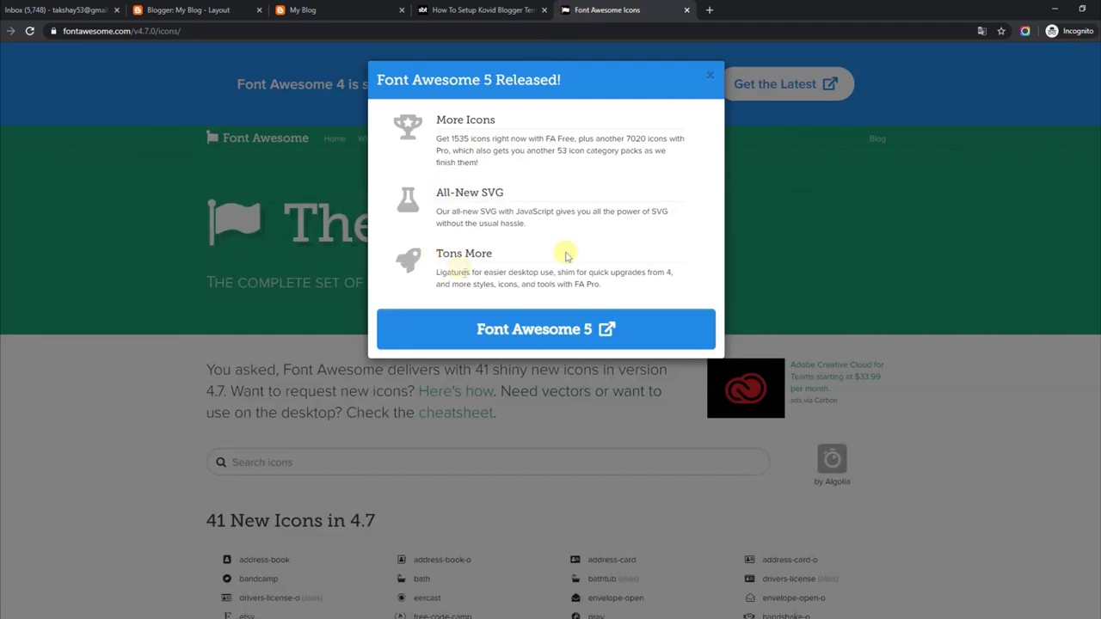
{"action": "left_click", "coordinate": [708, 72]}
{"action": "left_click", "coordinate": [286, 462]}
{"action": "type", "text": "pho"}
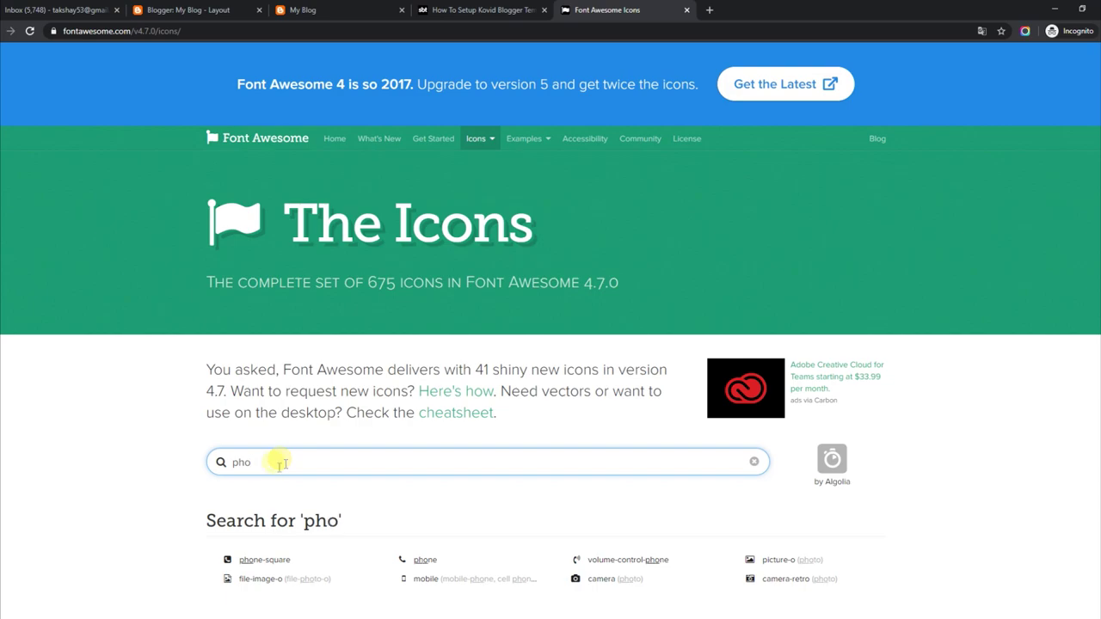
{"action": "left_click", "coordinate": [275, 560]}
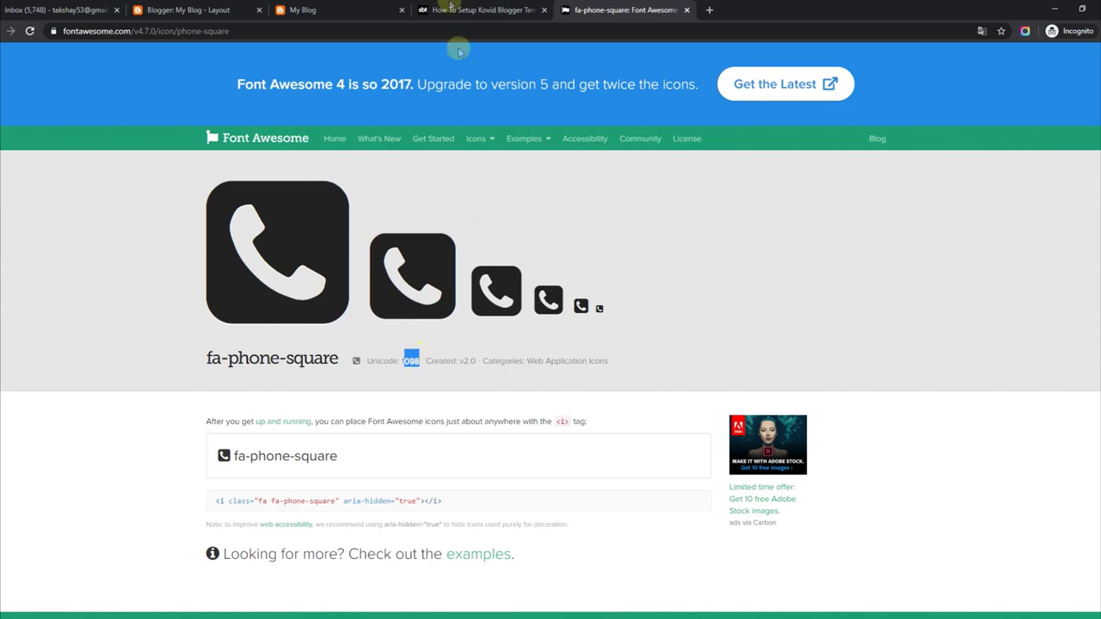
Read the Headline Text 02 and 03 section of the setup guide and view the Coronavirus Symptoms heading and description on the demo blog
{"action": "left_click", "coordinate": [453, 10]}
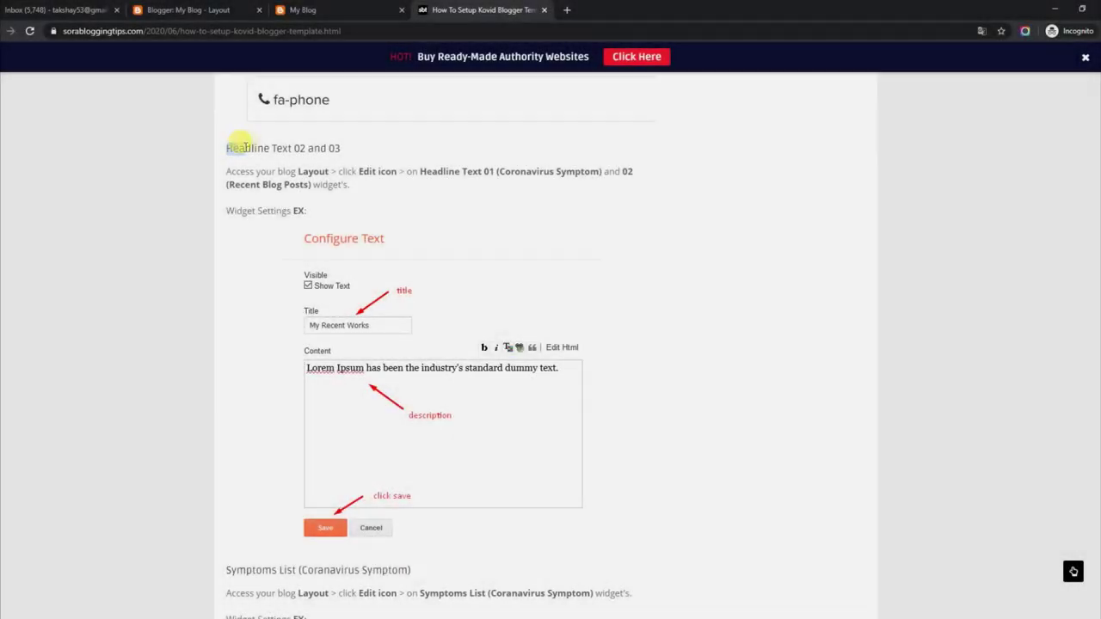
{"action": "left_click_drag", "start_coordinate": [243, 148], "coordinate": [340, 148]}
{"action": "left_click_drag", "start_coordinate": [228, 171], "coordinate": [359, 187]}
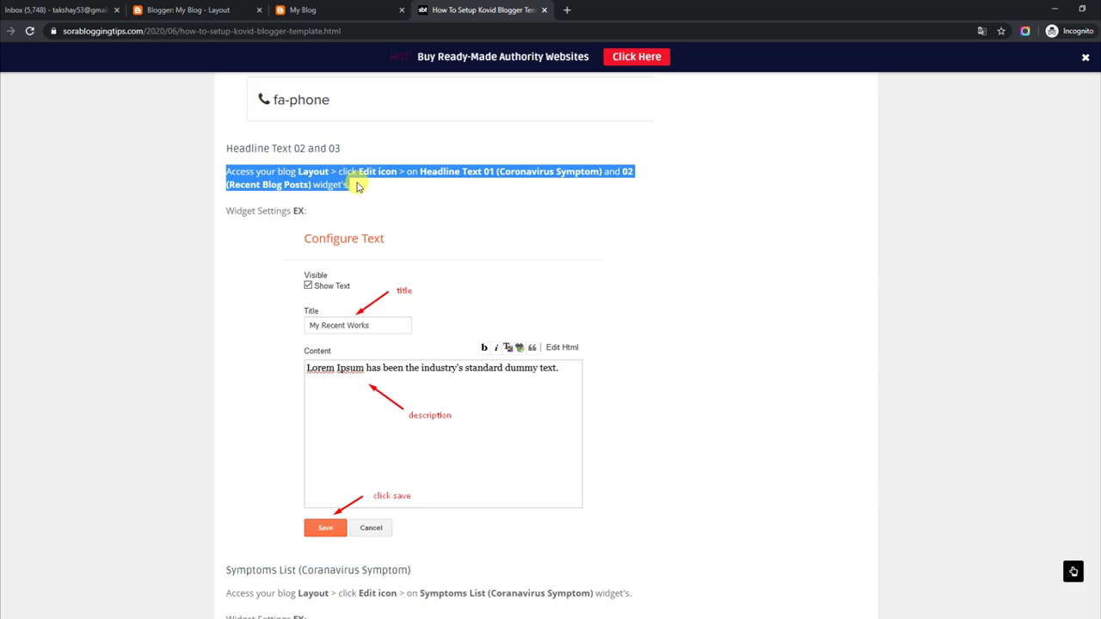
{"action": "left_click_drag", "start_coordinate": [228, 213], "coordinate": [316, 217]}
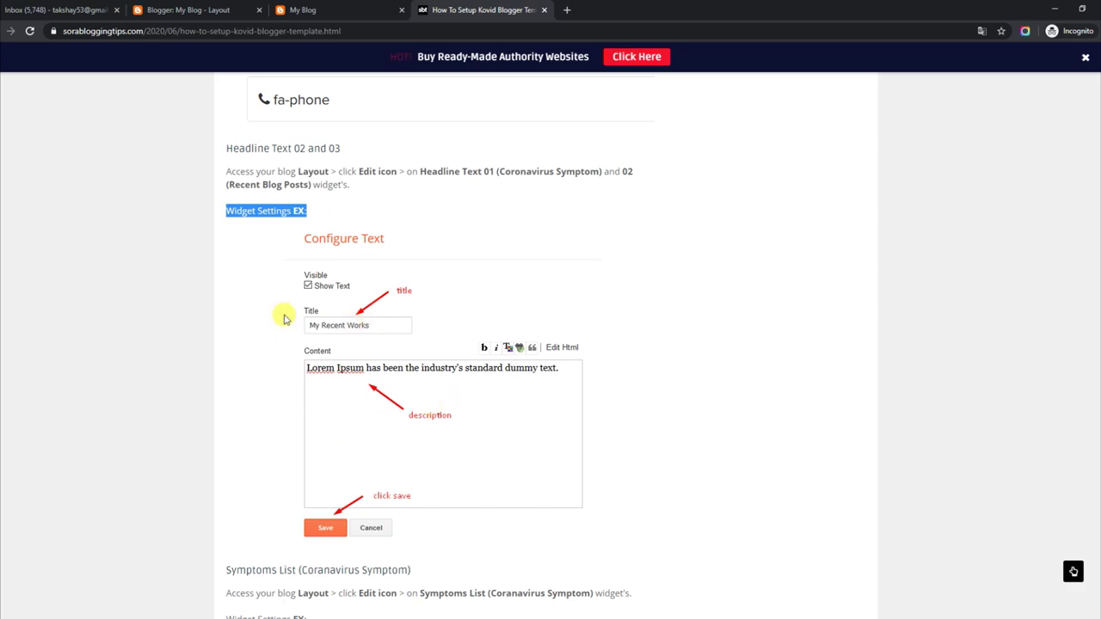
{"action": "left_click", "coordinate": [393, 5]}
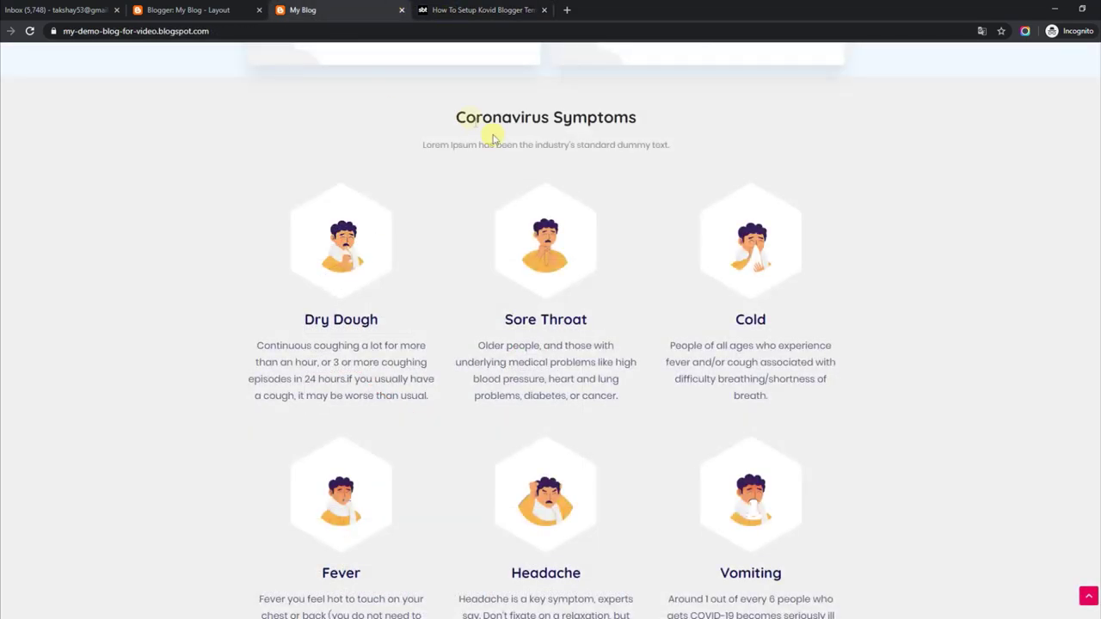
{"action": "left_click_drag", "start_coordinate": [455, 115], "coordinate": [634, 114]}
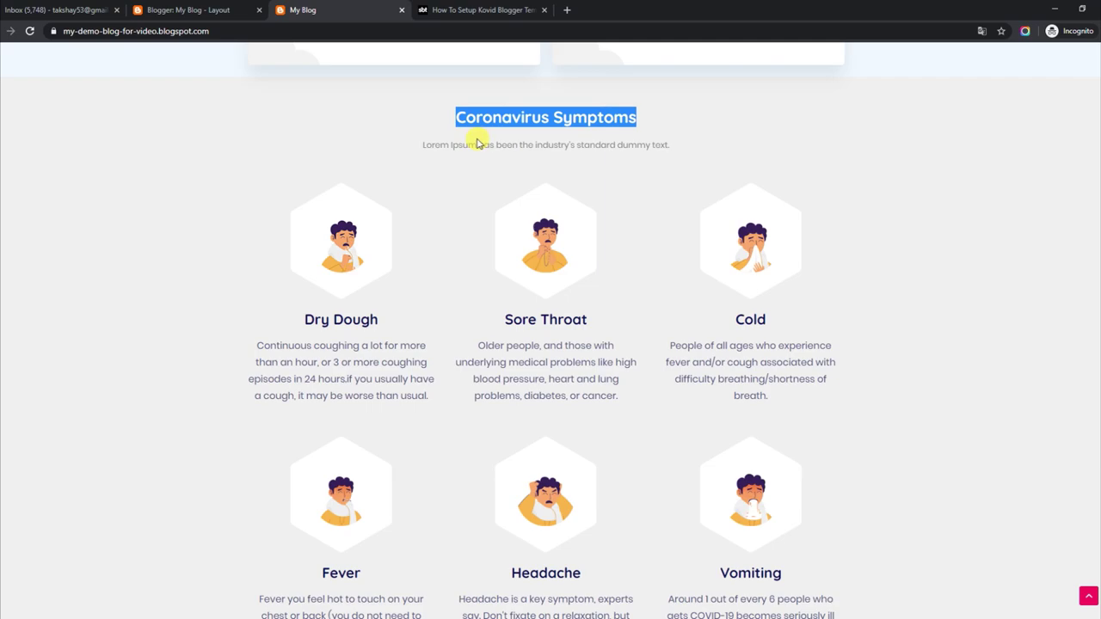
{"action": "left_click_drag", "start_coordinate": [425, 143], "coordinate": [673, 150]}
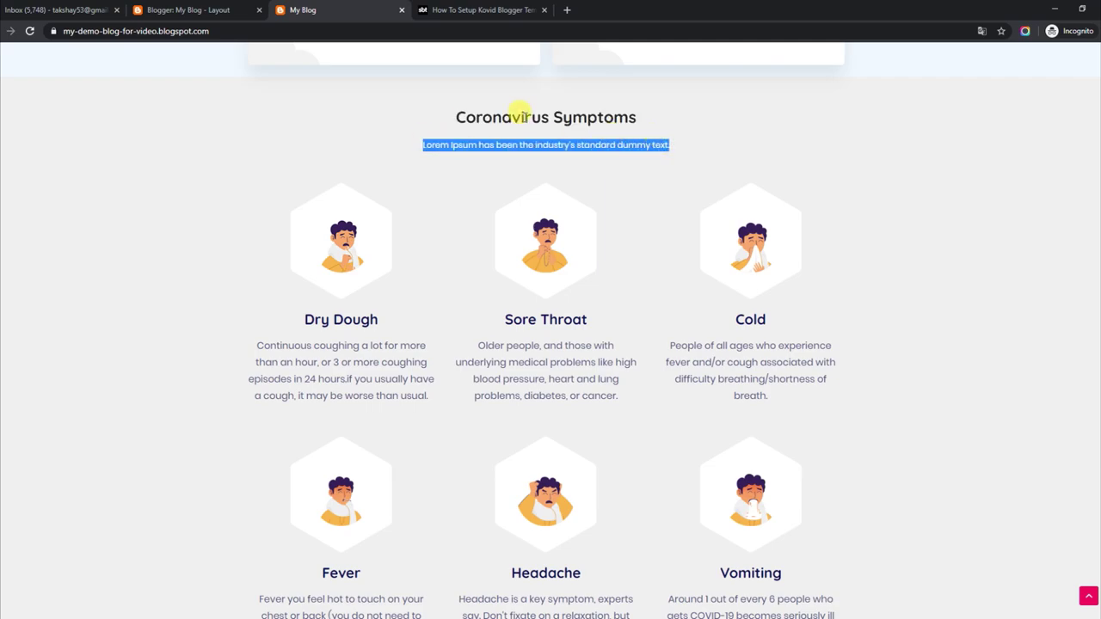
Open the Headline Text 02 widget "Coronavirus Symptoms" in the blog layout, review its title and content, and save it
{"action": "left_click", "coordinate": [224, 6]}
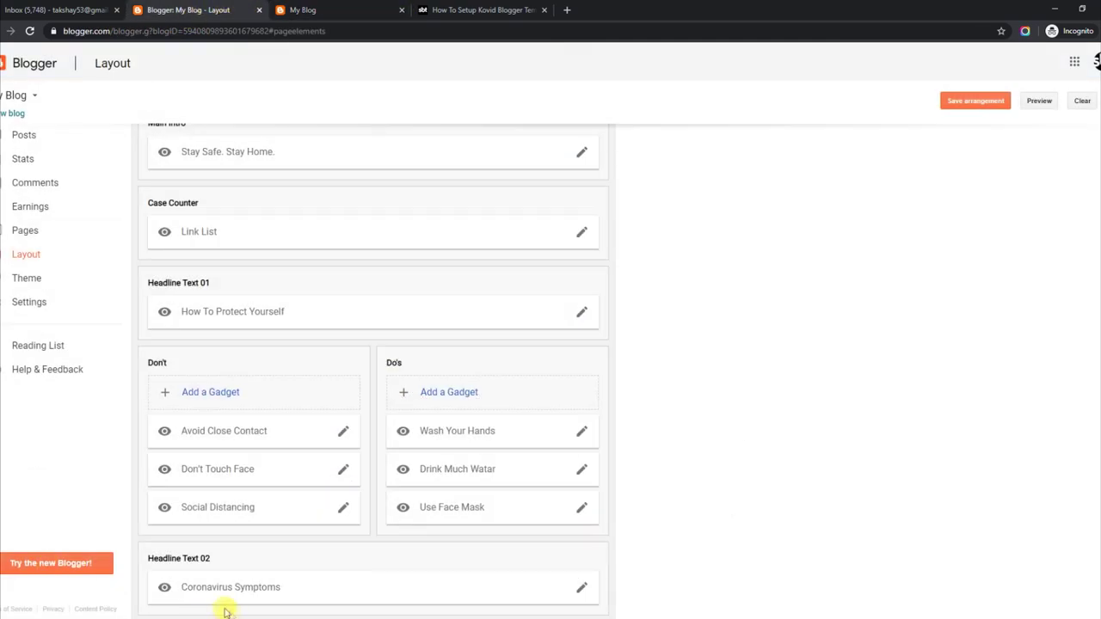
{"action": "left_click", "coordinate": [581, 588]}
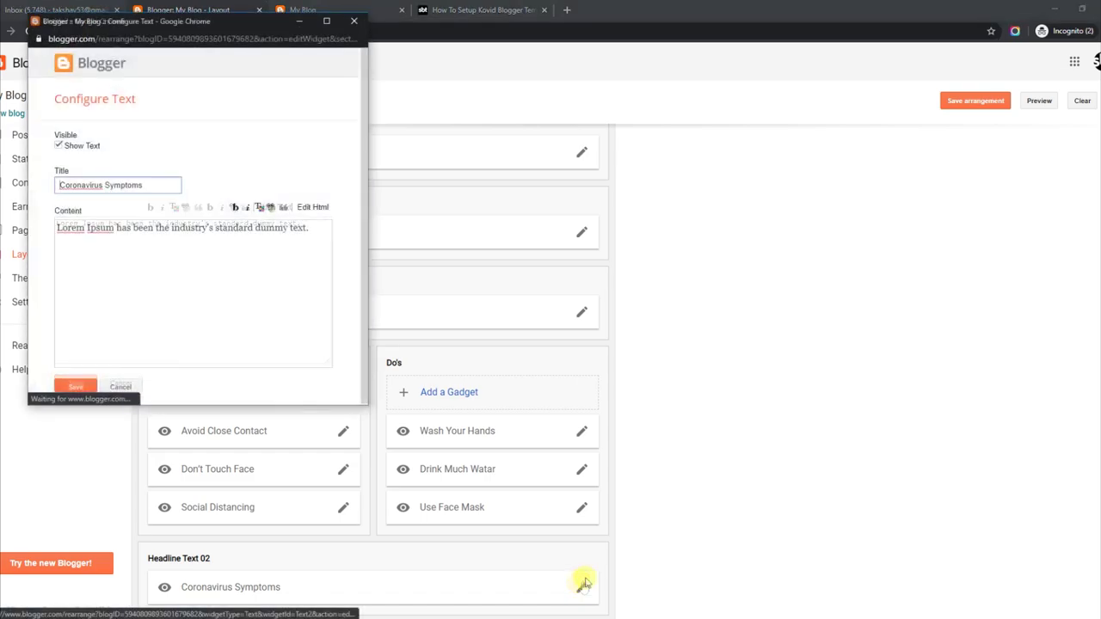
{"action": "left_click_drag", "start_coordinate": [151, 186], "coordinate": [53, 187]}
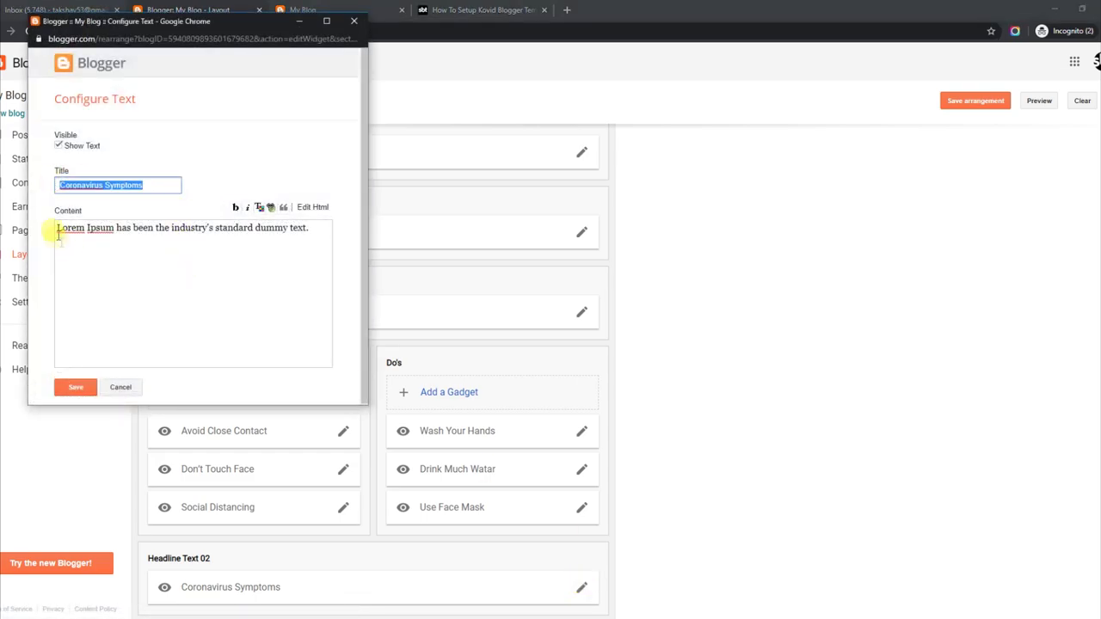
{"action": "left_click_drag", "start_coordinate": [56, 229], "coordinate": [311, 230]}
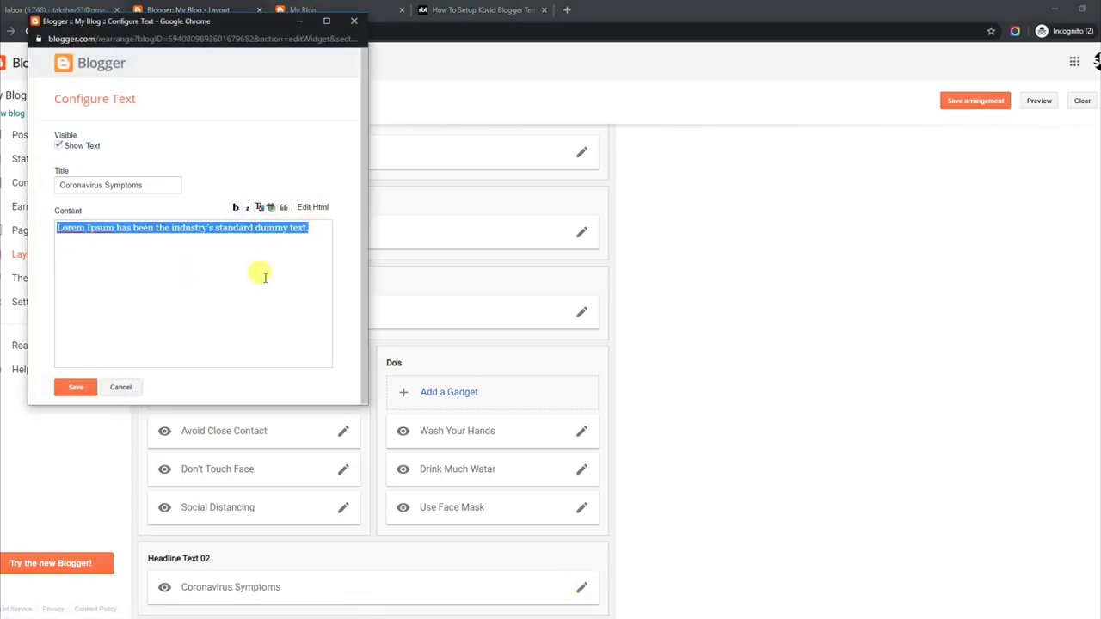
{"action": "left_click", "coordinate": [75, 387]}
Read the Symptoms List section and its widget settings example in the setup guide, and view the matching symptoms on the demo blog
{"action": "left_click", "coordinate": [374, 7]}
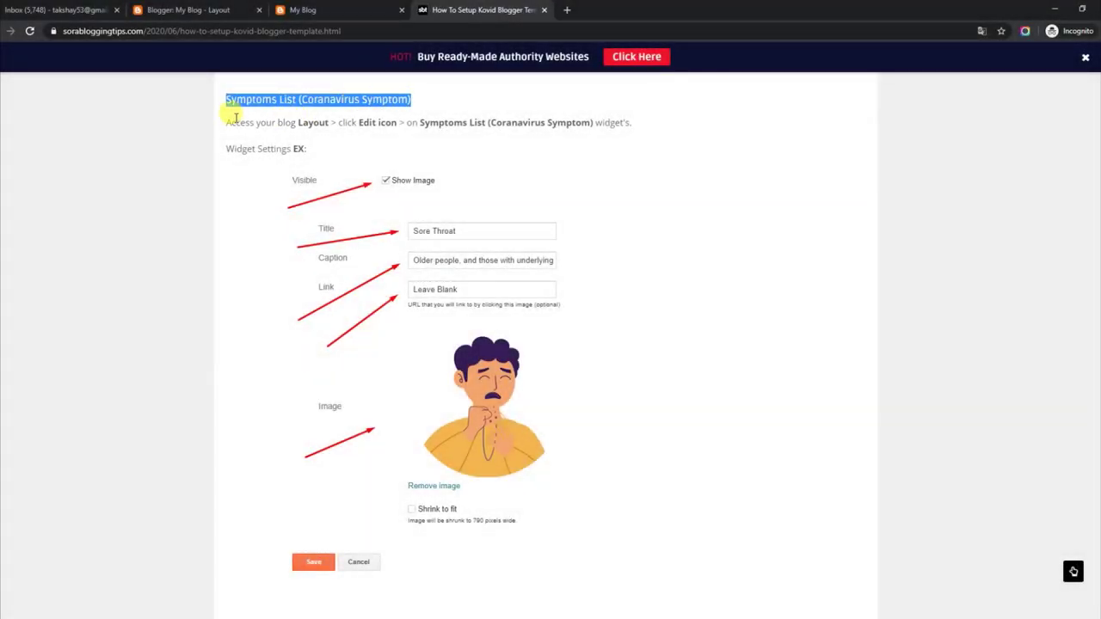
{"action": "left_click_drag", "start_coordinate": [232, 123], "coordinate": [470, 135]}
{"action": "left_click_drag", "start_coordinate": [230, 148], "coordinate": [308, 149]}
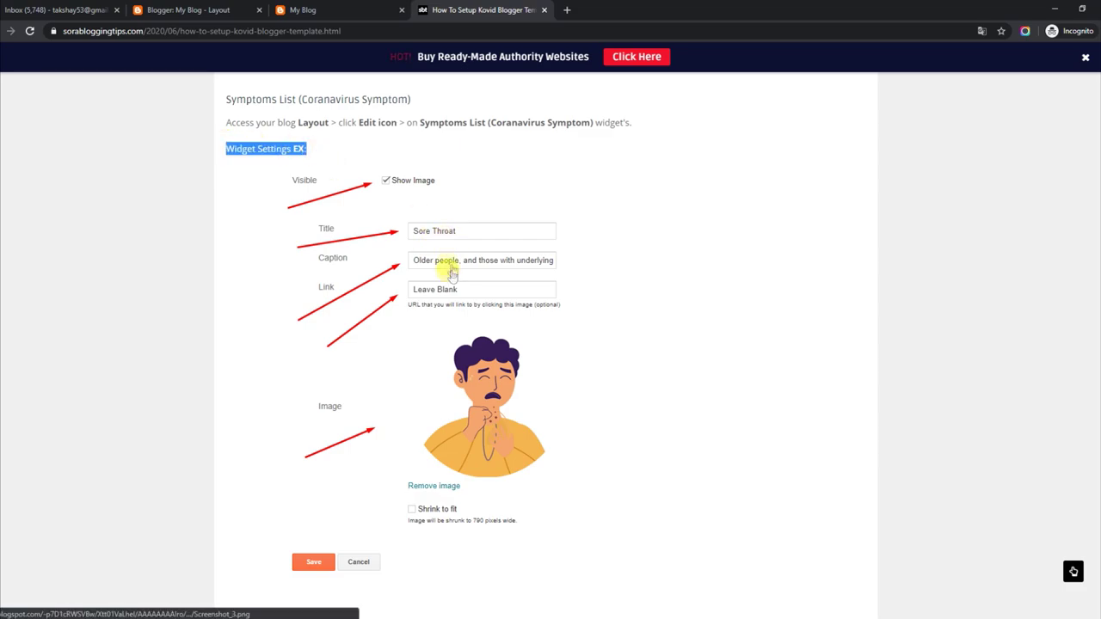
{"action": "left_click", "coordinate": [361, 7]}
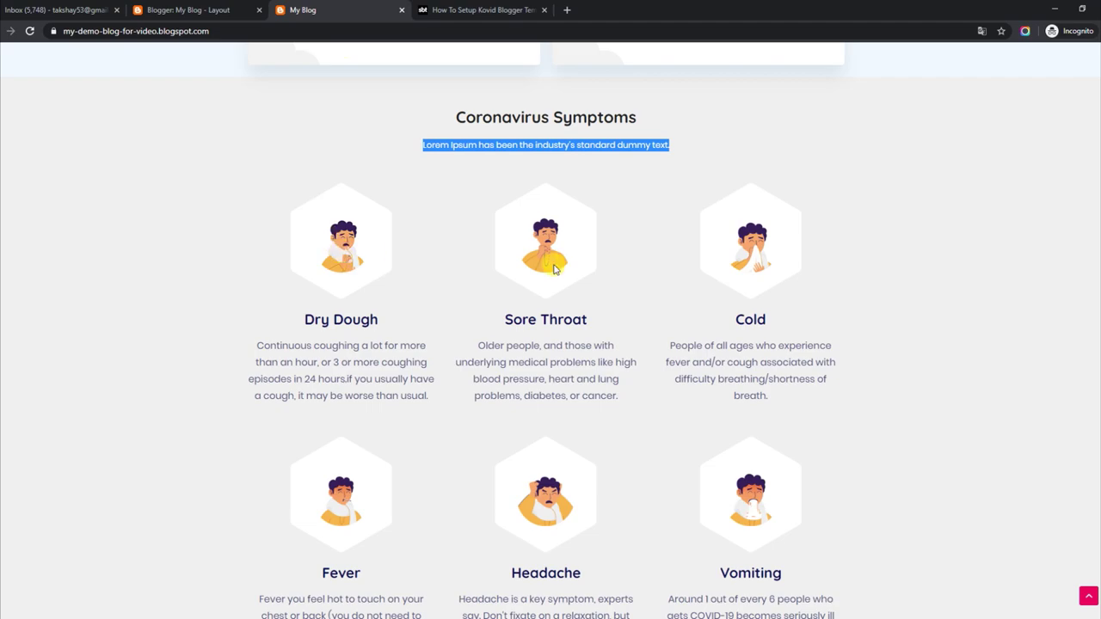
Open the Dry Dough and Sore Throat widgets of the Symptoms List in the blog layout, review their image settings, and save each
{"action": "left_click", "coordinate": [189, 9]}
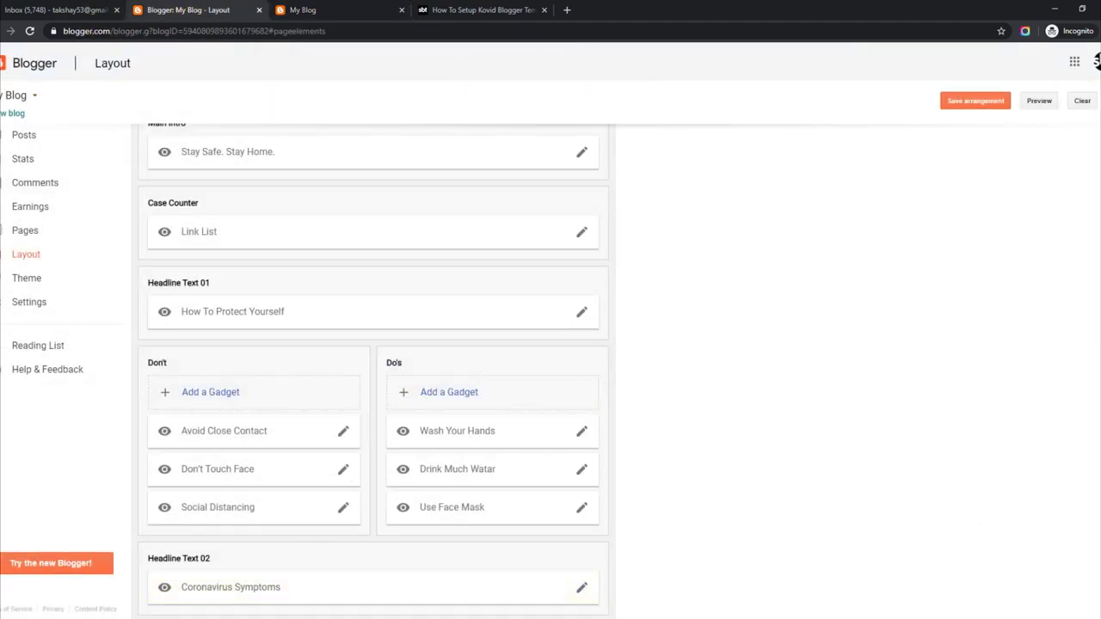
{"action": "scroll", "coordinate": [1074, 418], "scroll_direction": "down", "scroll_amount": 5}
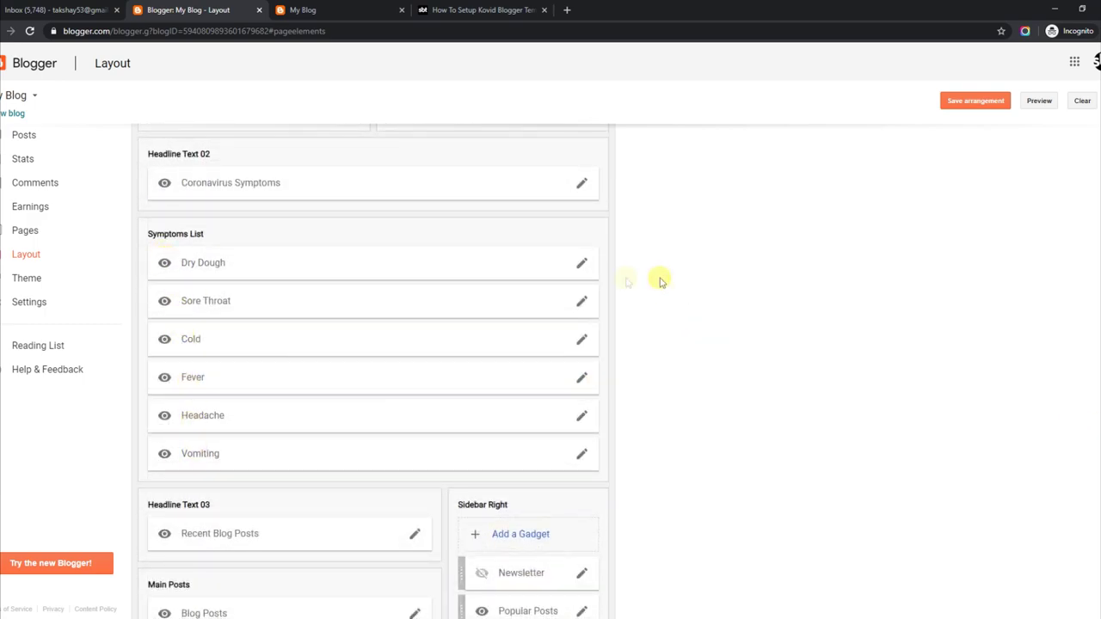
{"action": "left_click", "coordinate": [582, 263]}
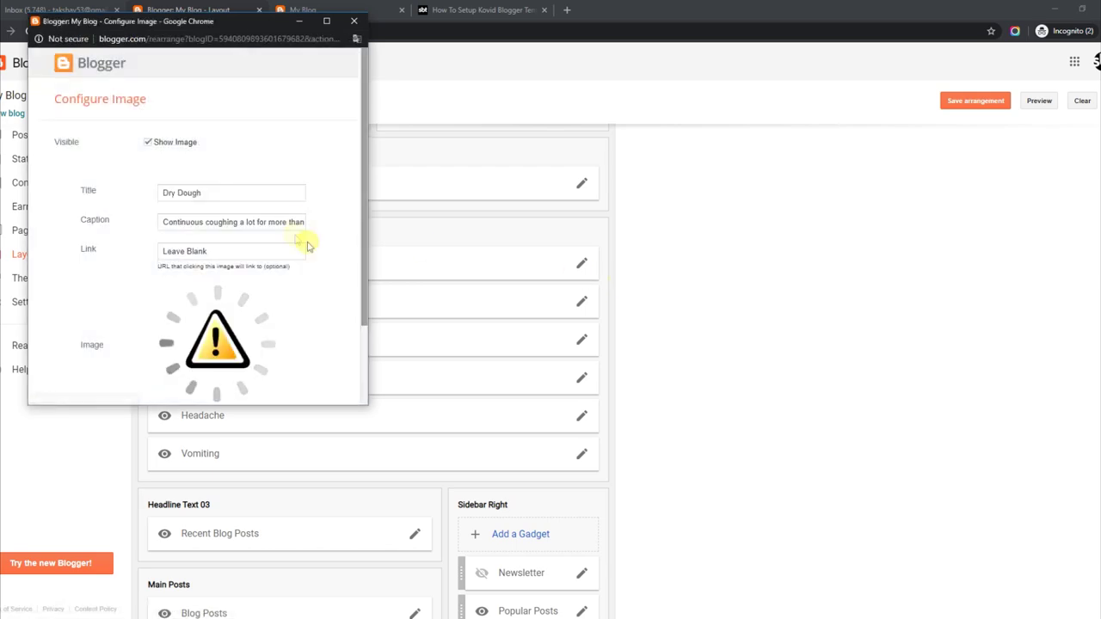
{"action": "left_click_drag", "start_coordinate": [361, 140], "coordinate": [364, 223]}
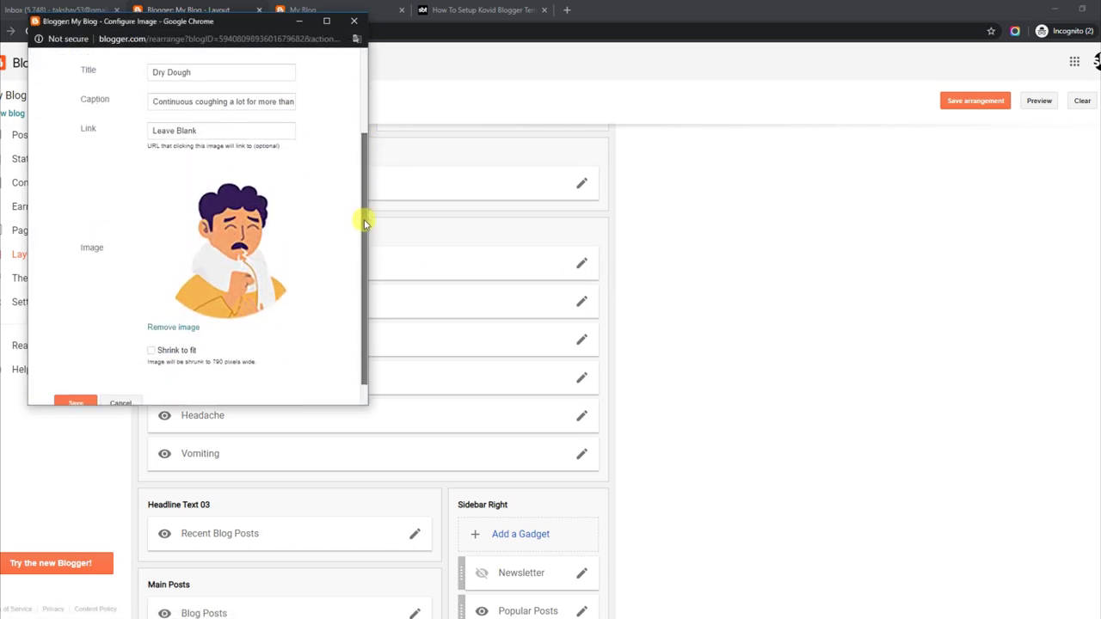
{"action": "left_click", "coordinate": [77, 401]}
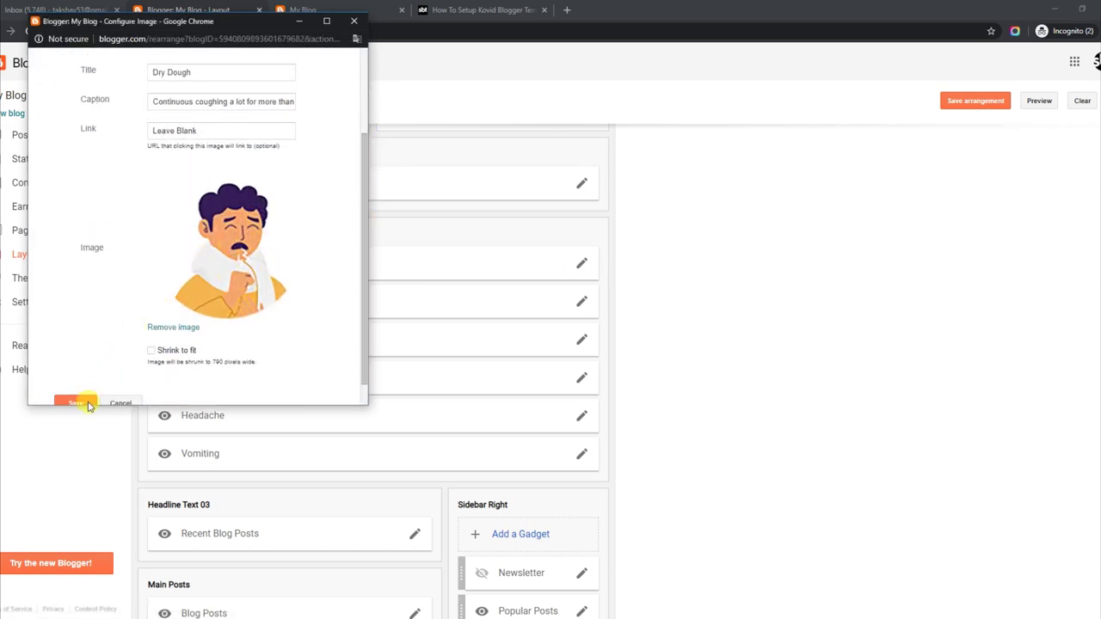
{"action": "left_click", "coordinate": [581, 304]}
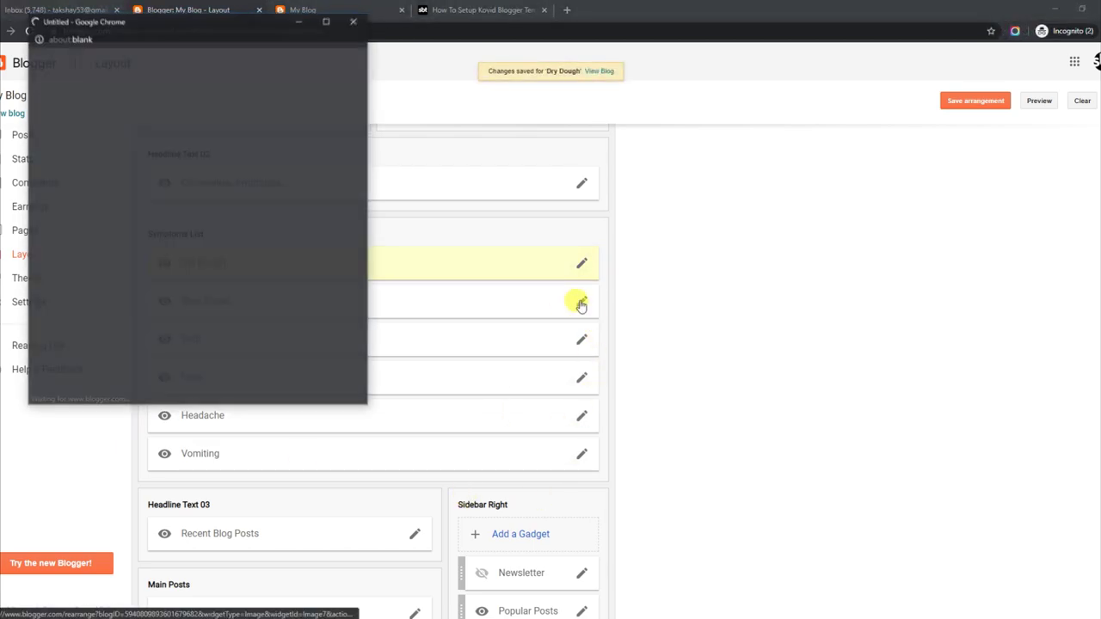
{"action": "scroll", "coordinate": [364, 290], "scroll_direction": "down", "scroll_amount": 3}
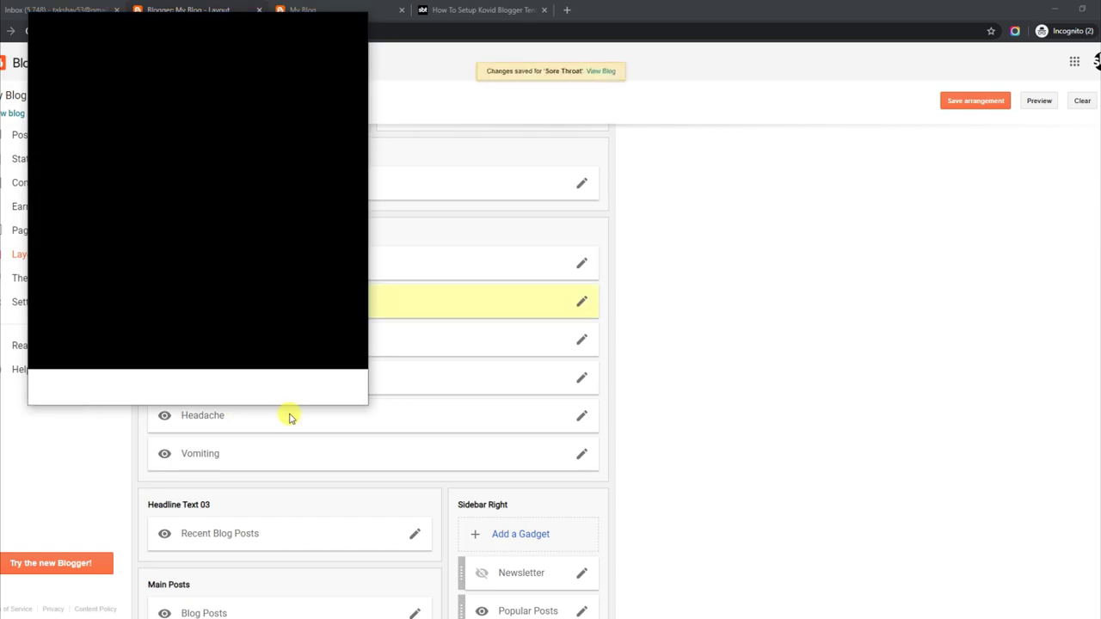
Read the FAQ (Frequently Asked Questions) instructions in the setup guide and copy the class name faq-title-sec from its code
{"action": "left_click", "coordinate": [364, 7]}
{"action": "left_click", "coordinate": [468, 7]}
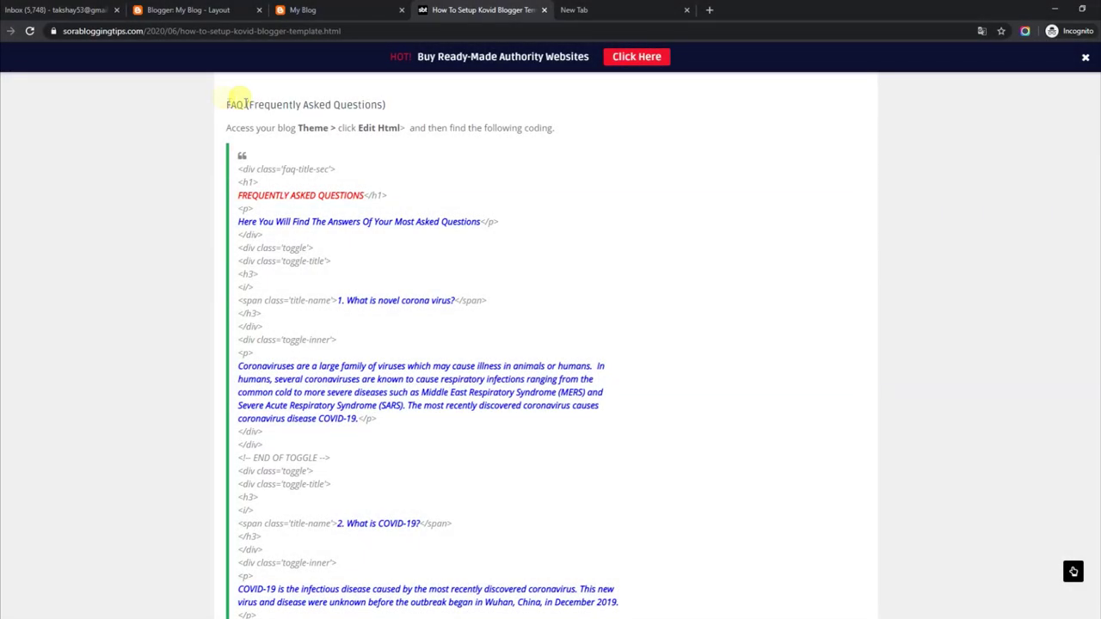
{"action": "left_click_drag", "start_coordinate": [225, 104], "coordinate": [389, 105]}
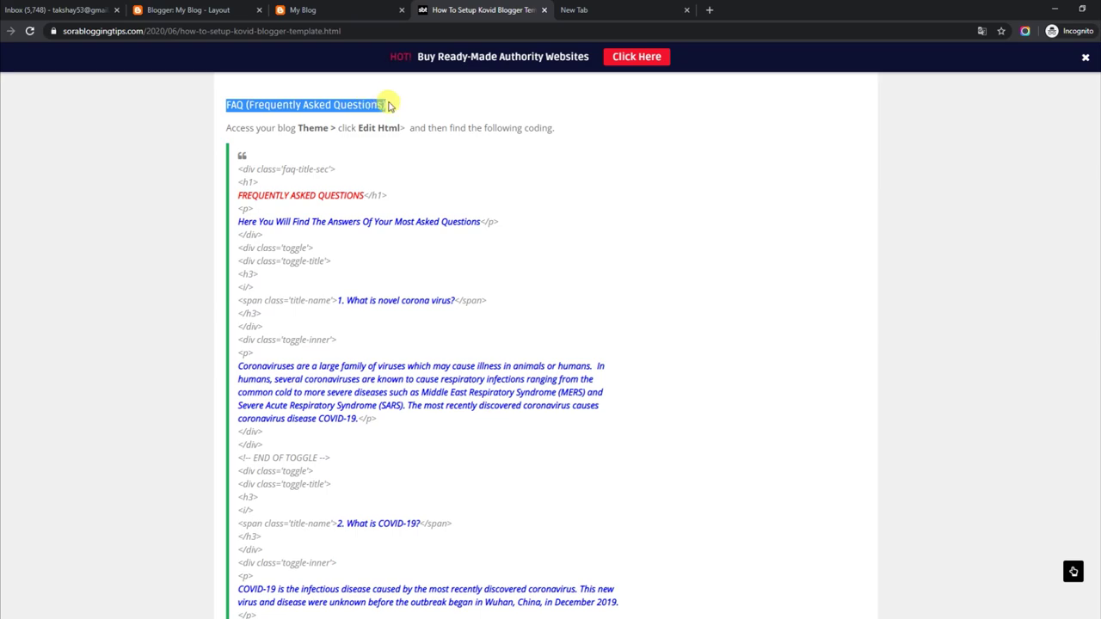
{"action": "left_click_drag", "start_coordinate": [226, 127], "coordinate": [555, 130]}
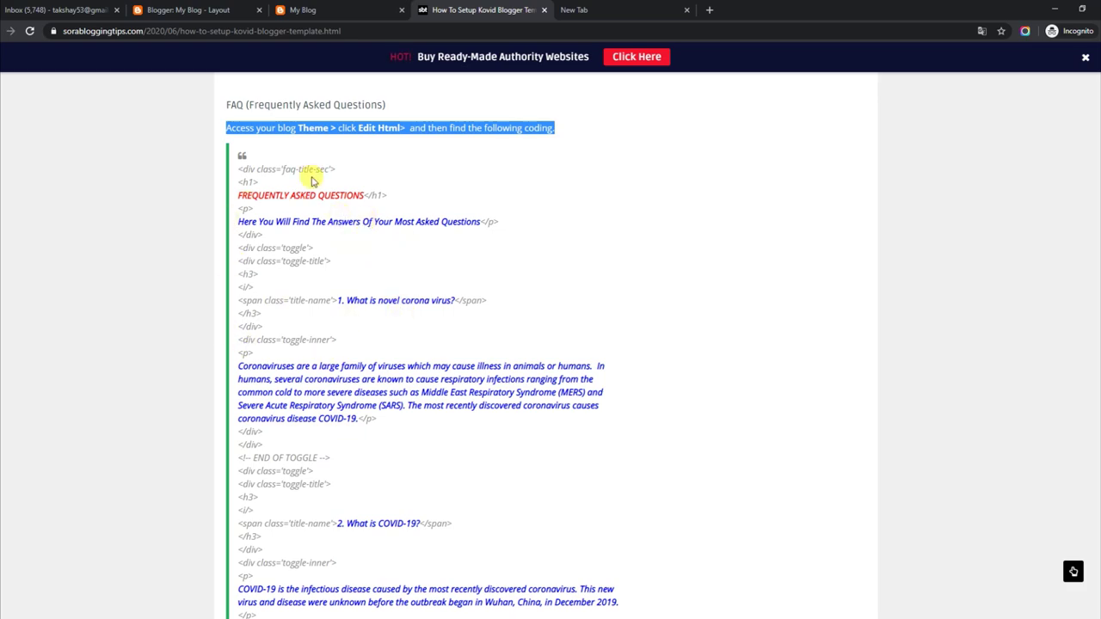
{"action": "left_click_drag", "start_coordinate": [283, 168], "coordinate": [318, 168]}
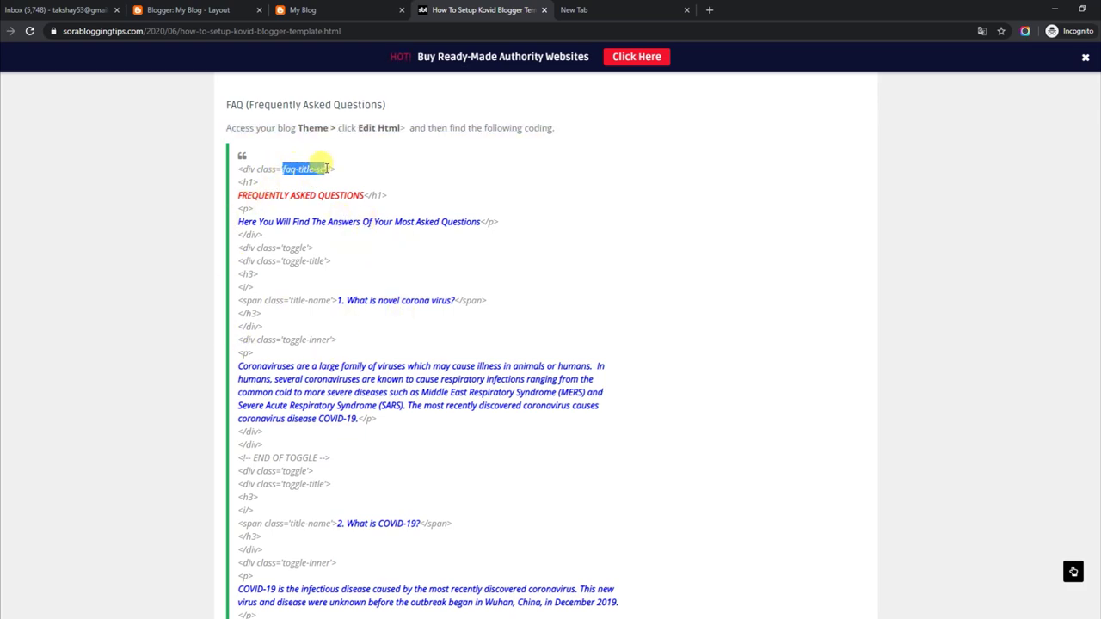
{"action": "right_click", "coordinate": [310, 170]}
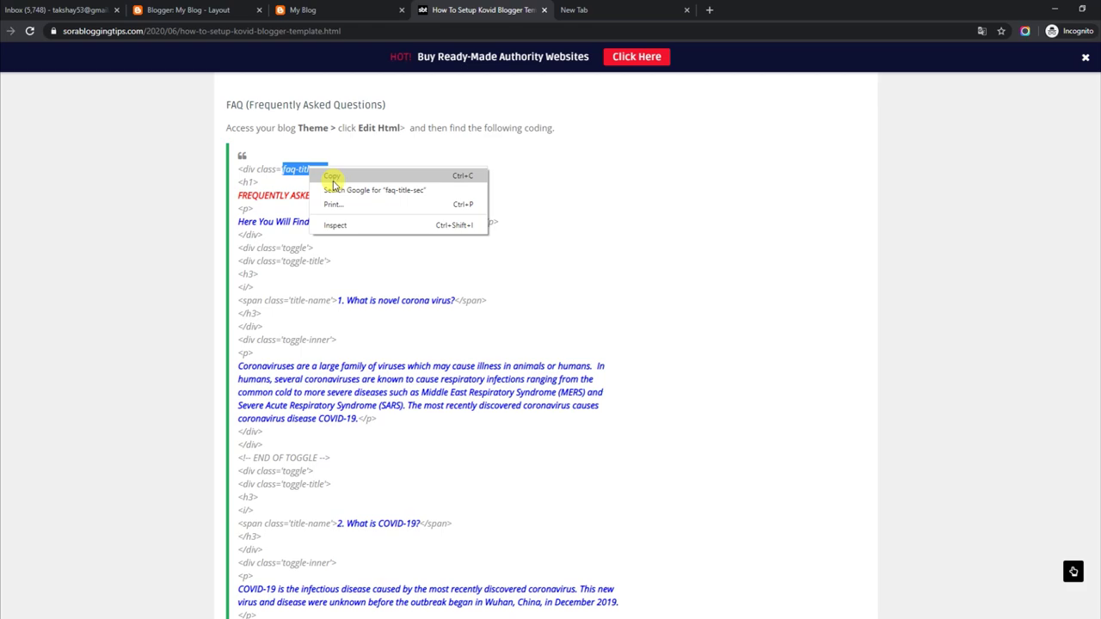
{"action": "left_click", "coordinate": [333, 177]}
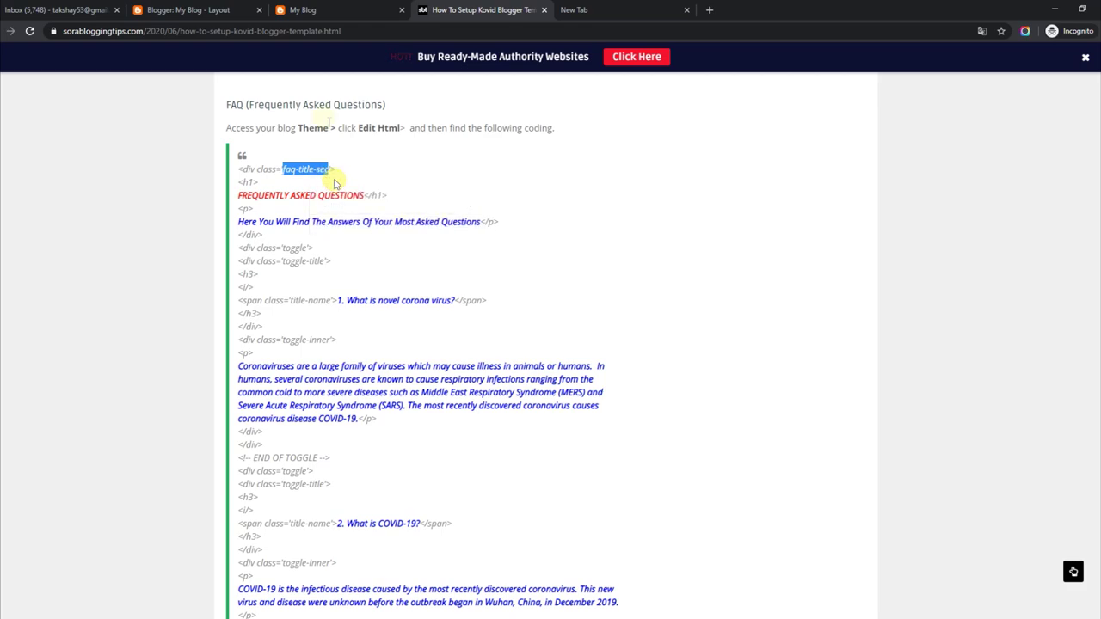
Open the blog theme's HTML for editing and search for faq-title-sec until the Frequently Asked Questions markup is reached
{"action": "left_click", "coordinate": [214, 11]}
{"action": "left_click", "coordinate": [39, 287]}
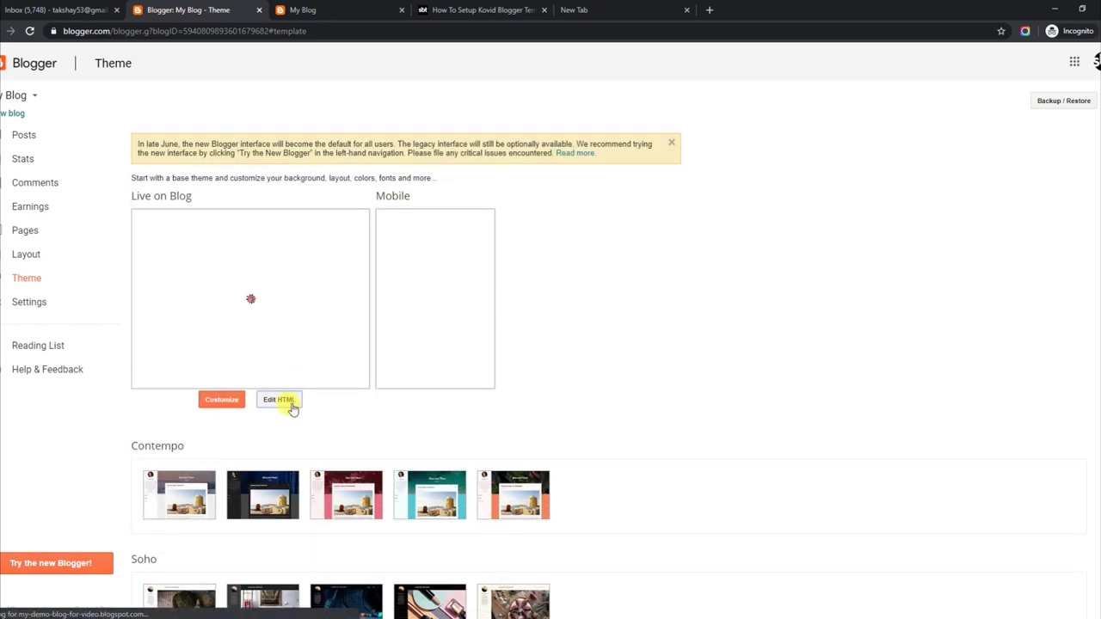
{"action": "left_click", "coordinate": [287, 400]}
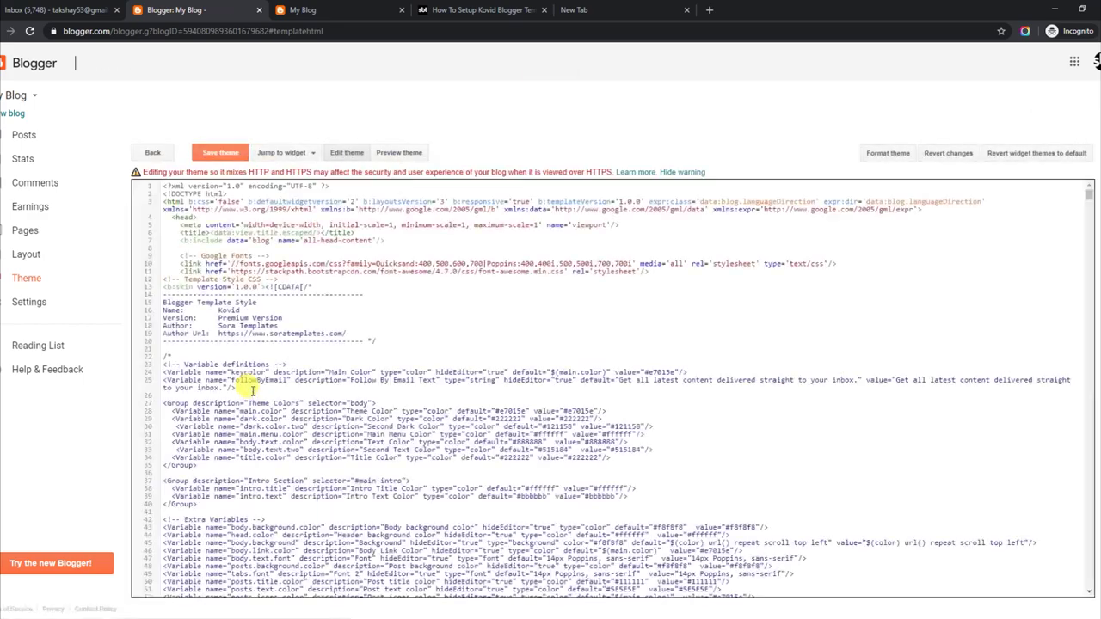
{"action": "key", "text": "ctrl+f"}
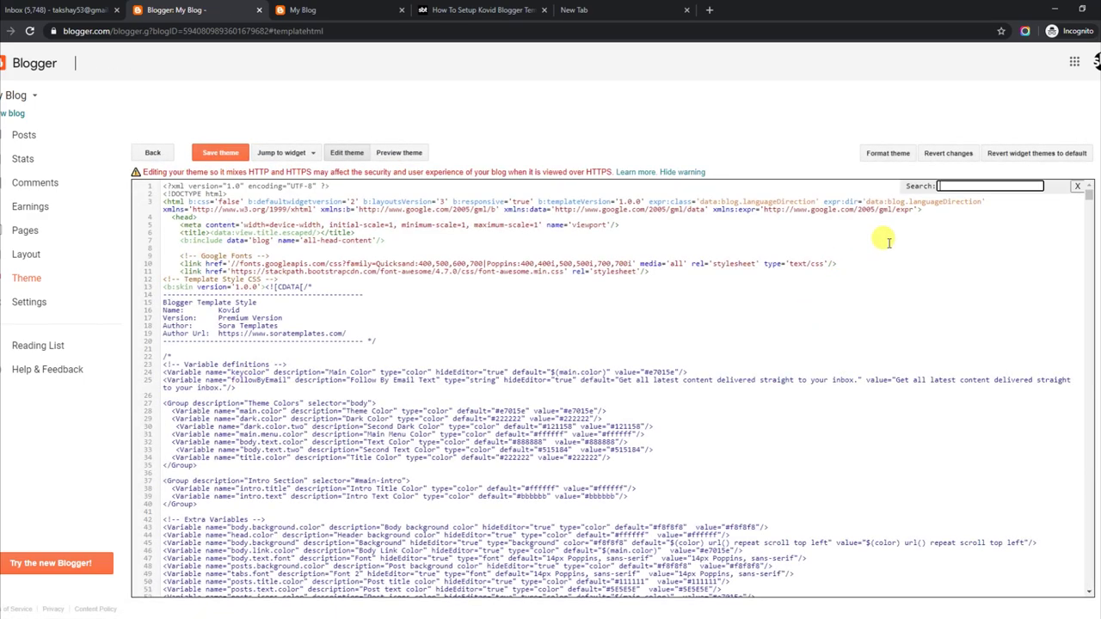
{"action": "key", "text": "Return"}
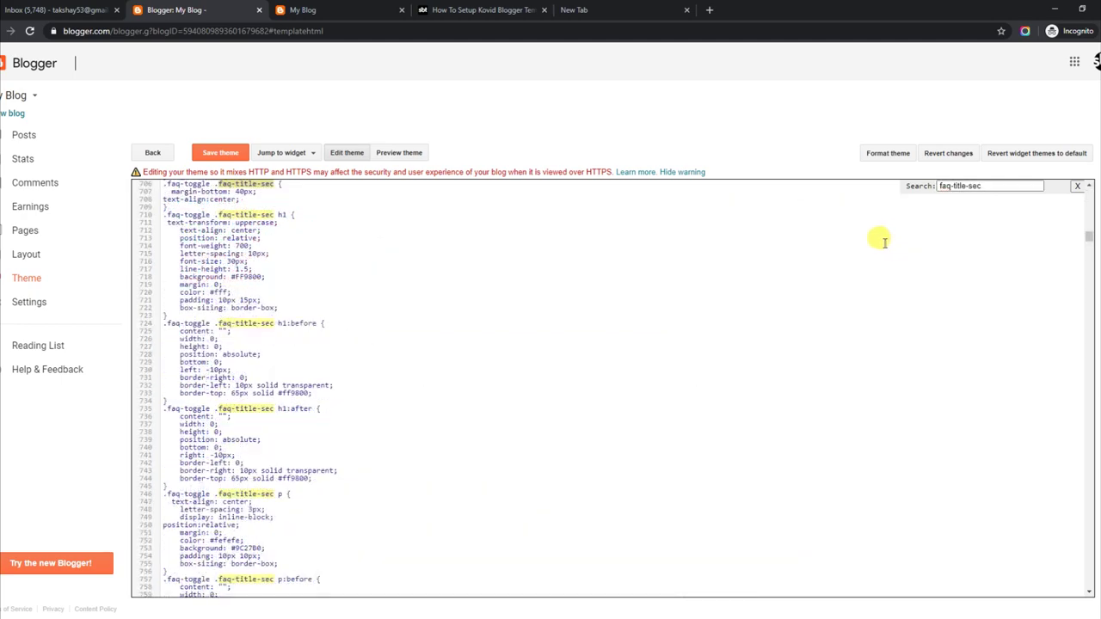
{"action": "key", "text": "Return"}
{"action": "key", "text": "Return"}
{"action": "key", "text": "Return"}
{"action": "key", "text": "Return"}
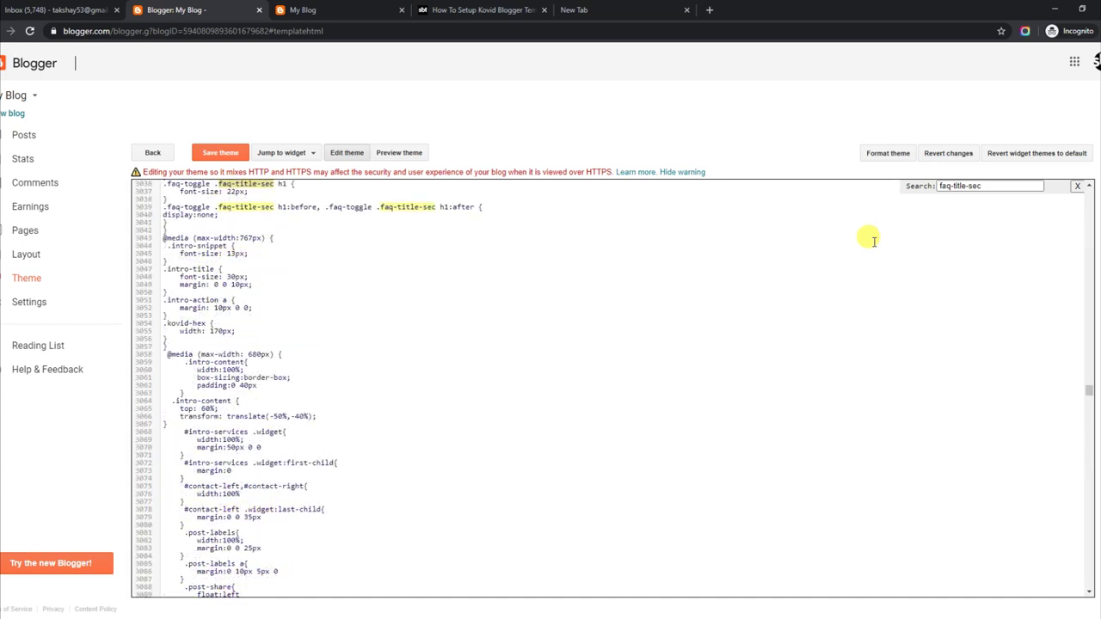
{"action": "key", "text": "Return"}
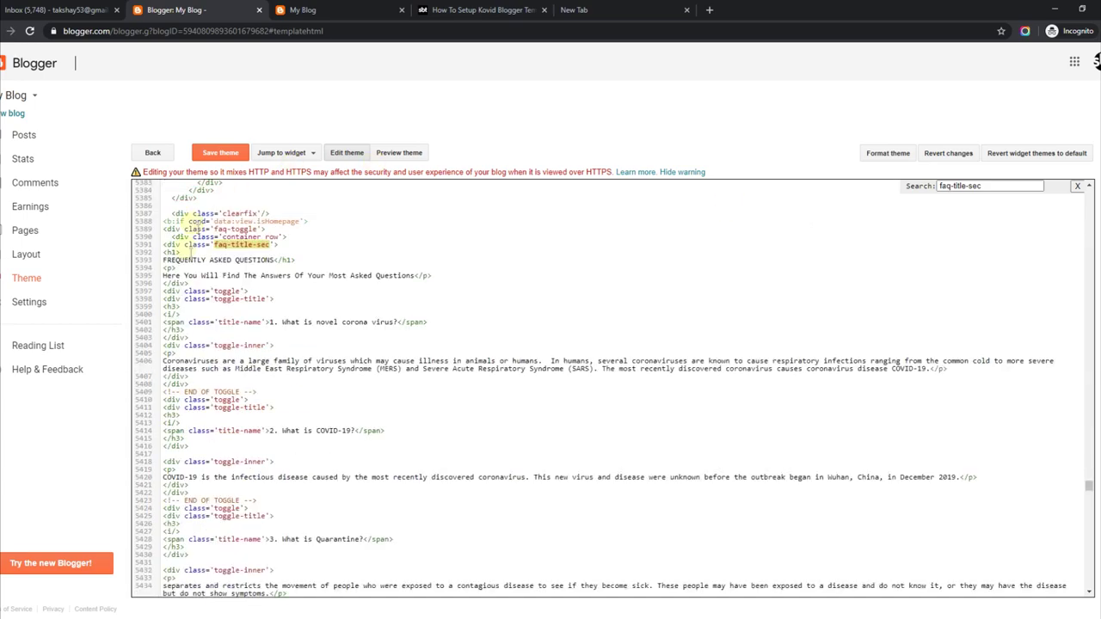
Compare the first FAQ question and answer in the theme code with the demo blog, expanding and collapsing "What is novel corona virus?" there
{"action": "double_click", "coordinate": [288, 321]}
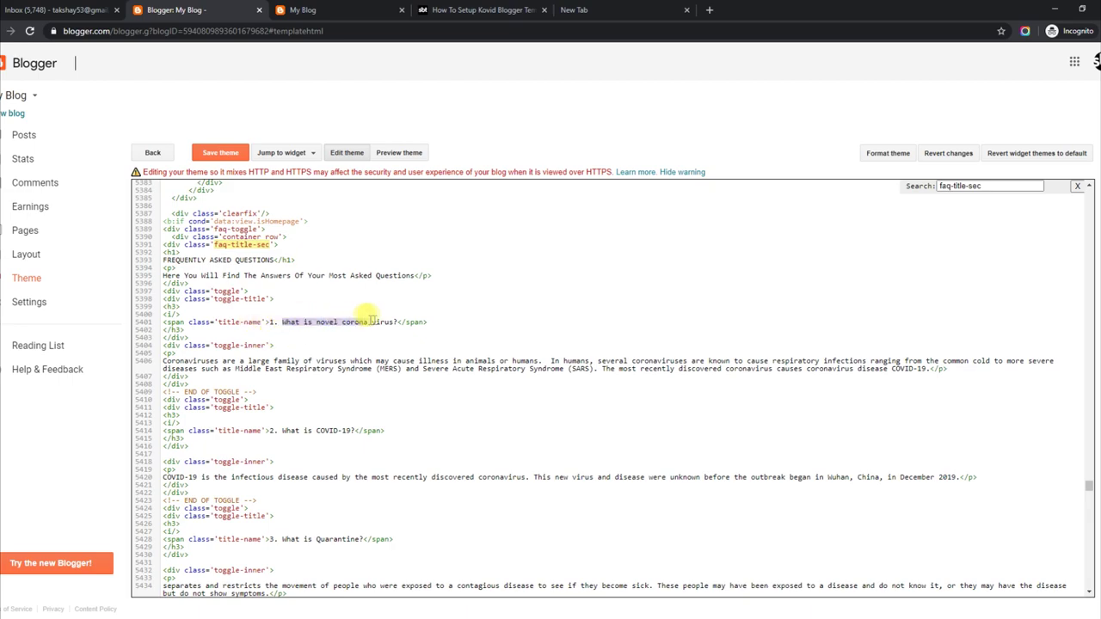
{"action": "left_click", "coordinate": [464, 10]}
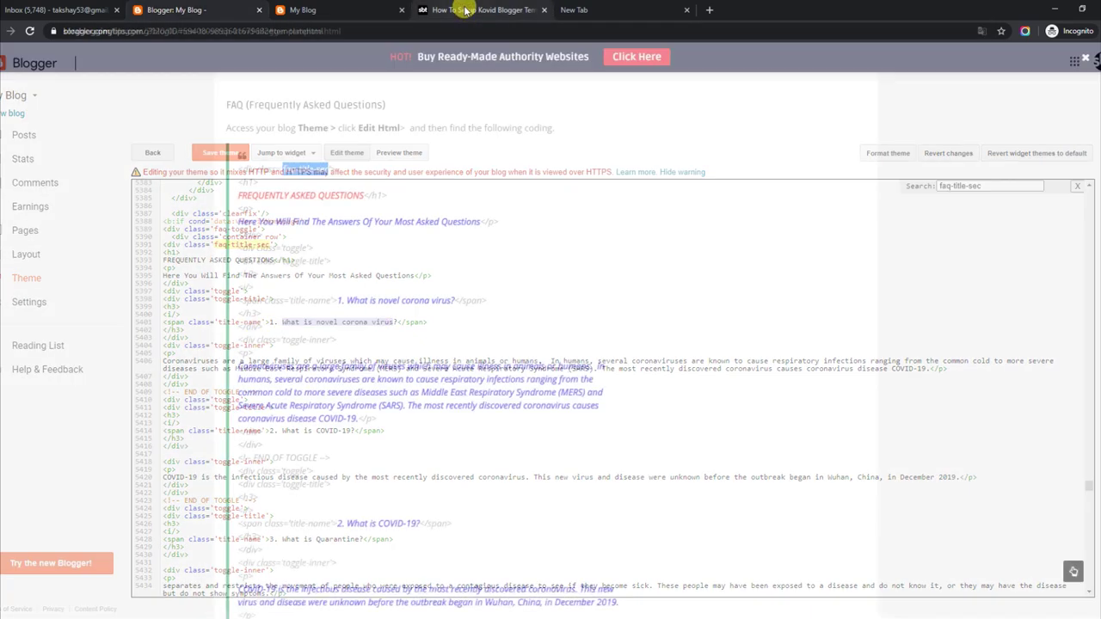
{"action": "left_click", "coordinate": [305, 10]}
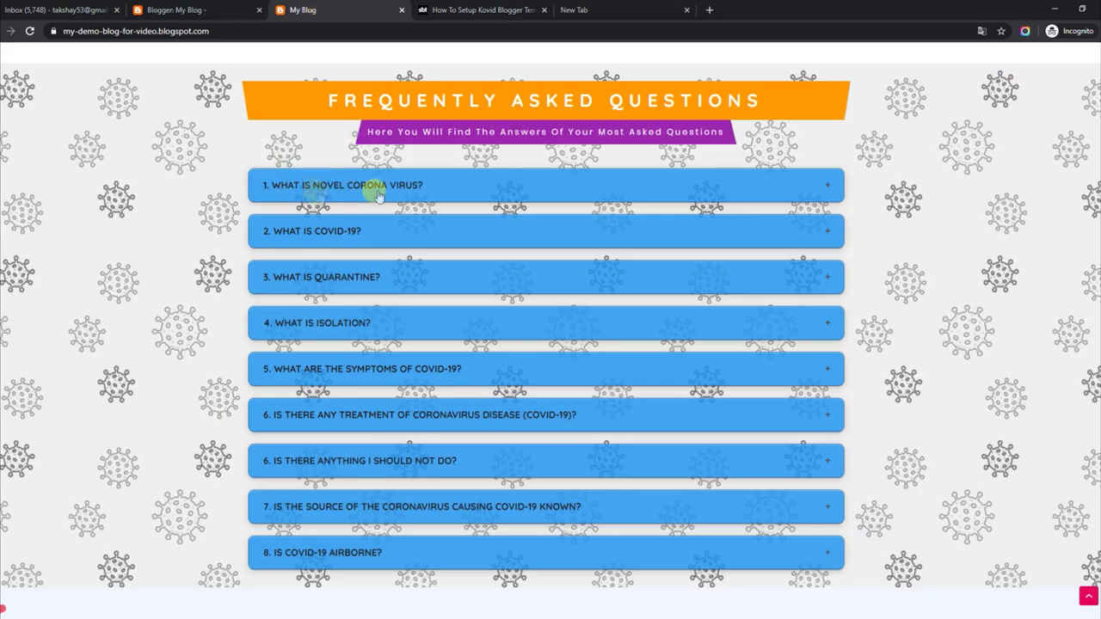
{"action": "left_click", "coordinate": [215, 7]}
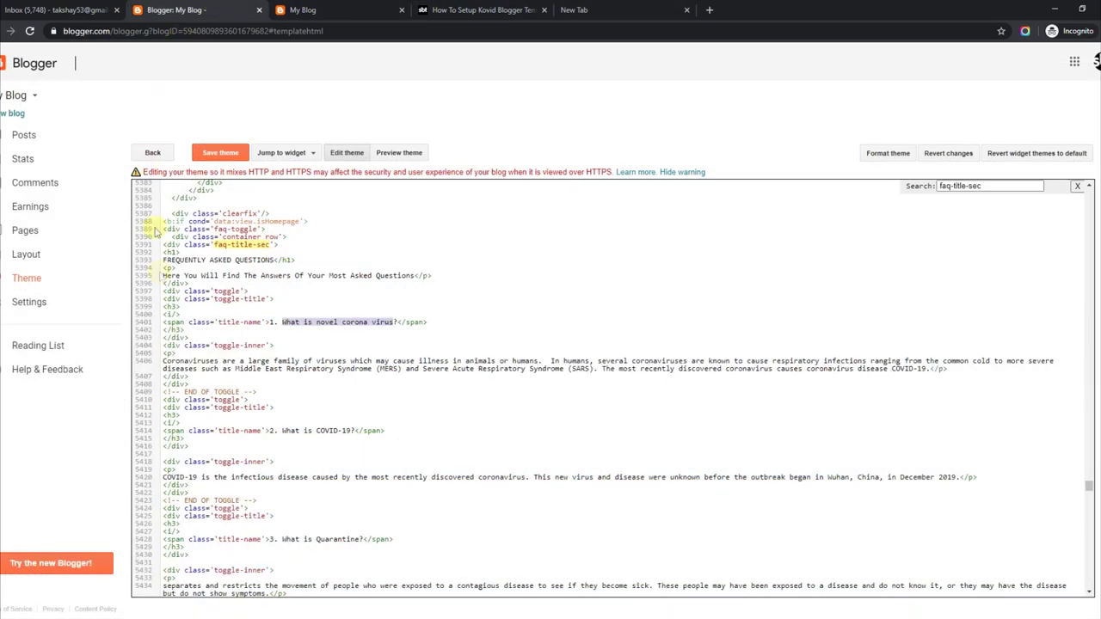
{"action": "triple_click", "coordinate": [164, 360]}
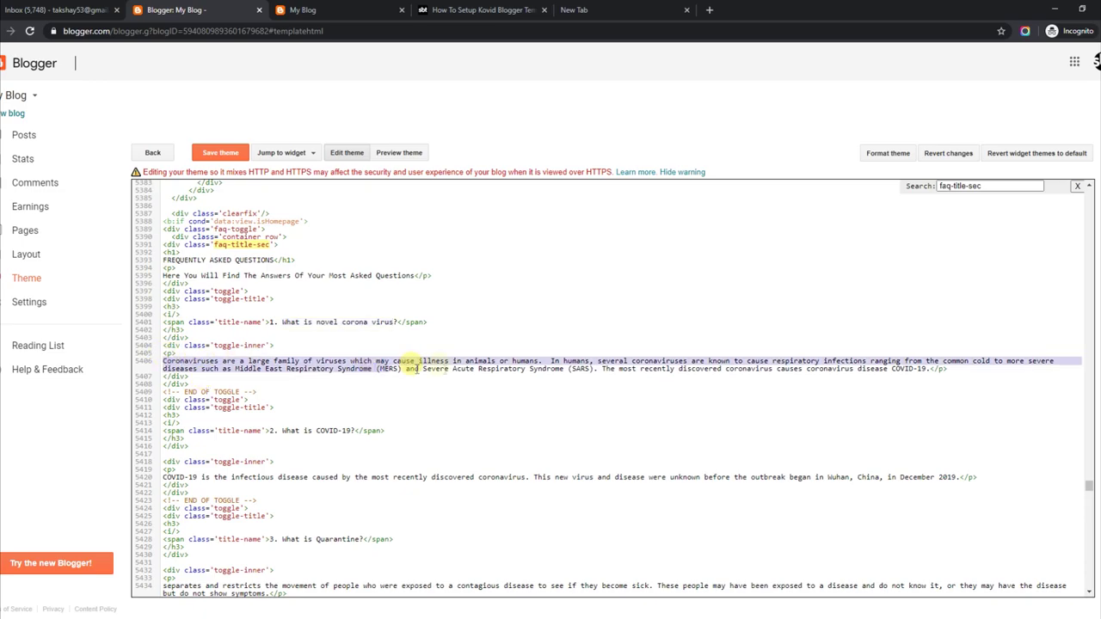
{"action": "left_click_drag", "start_coordinate": [487, 364], "coordinate": [754, 362]}
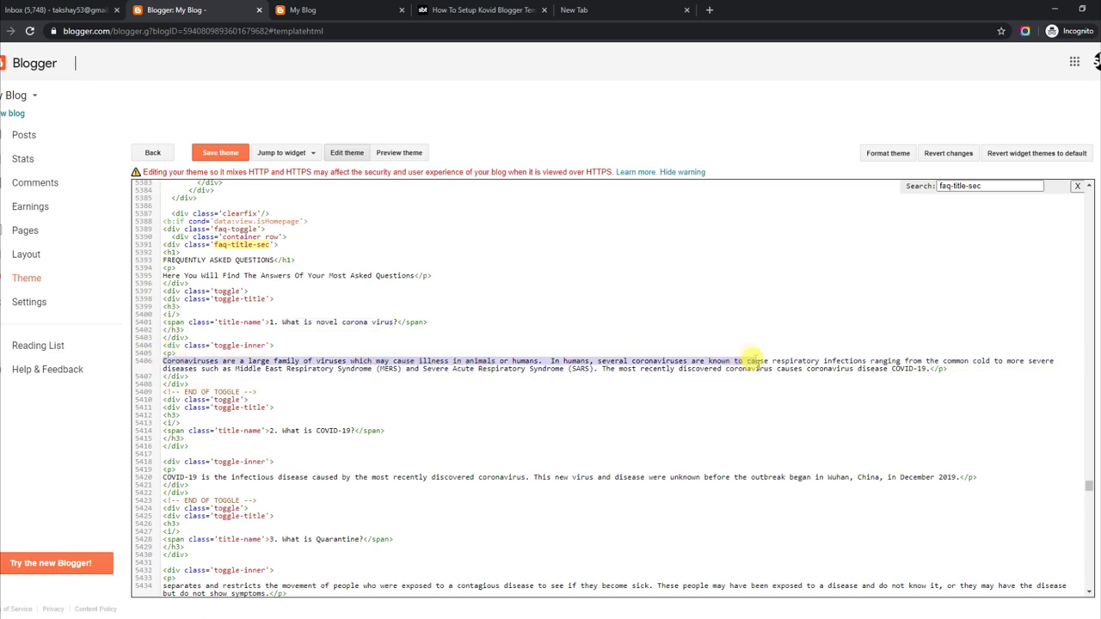
{"action": "left_click", "coordinate": [377, 8]}
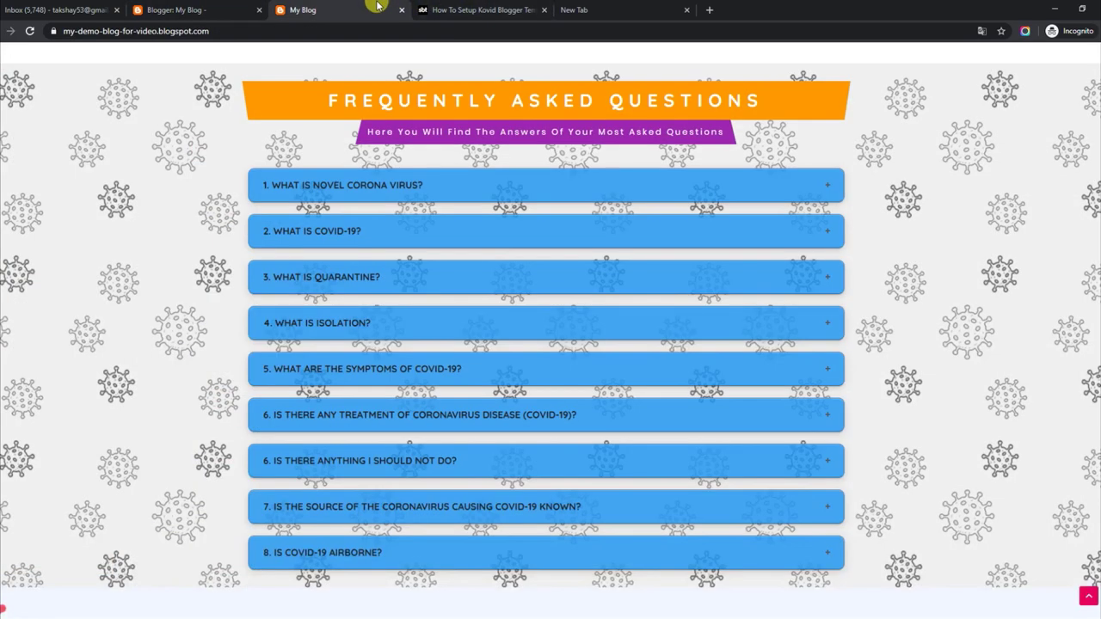
{"action": "left_click", "coordinate": [831, 183]}
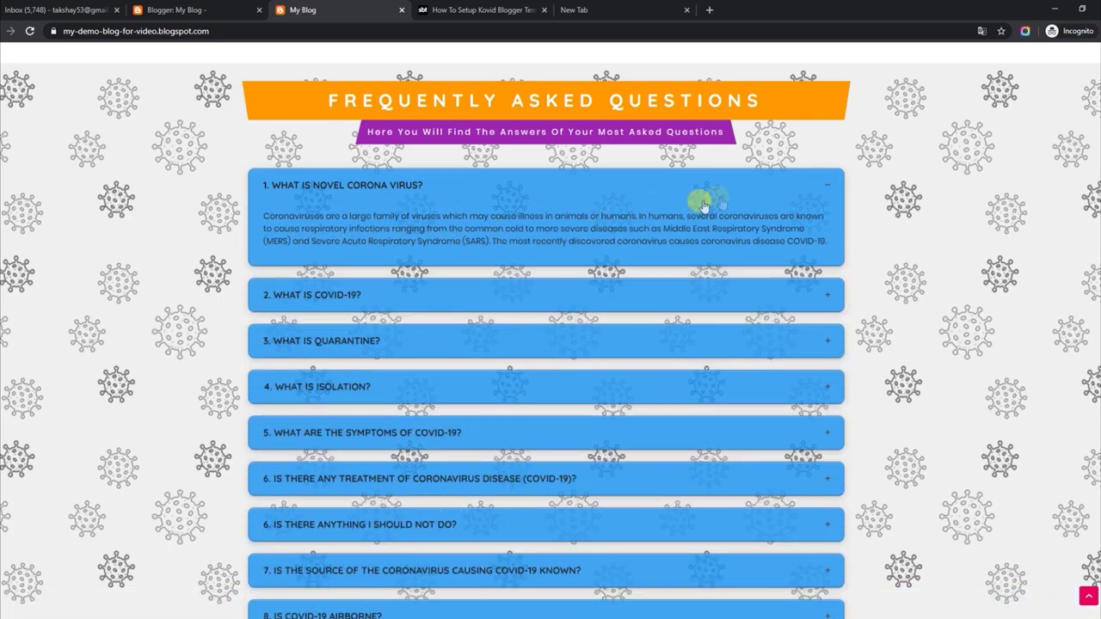
{"action": "left_click", "coordinate": [825, 185]}
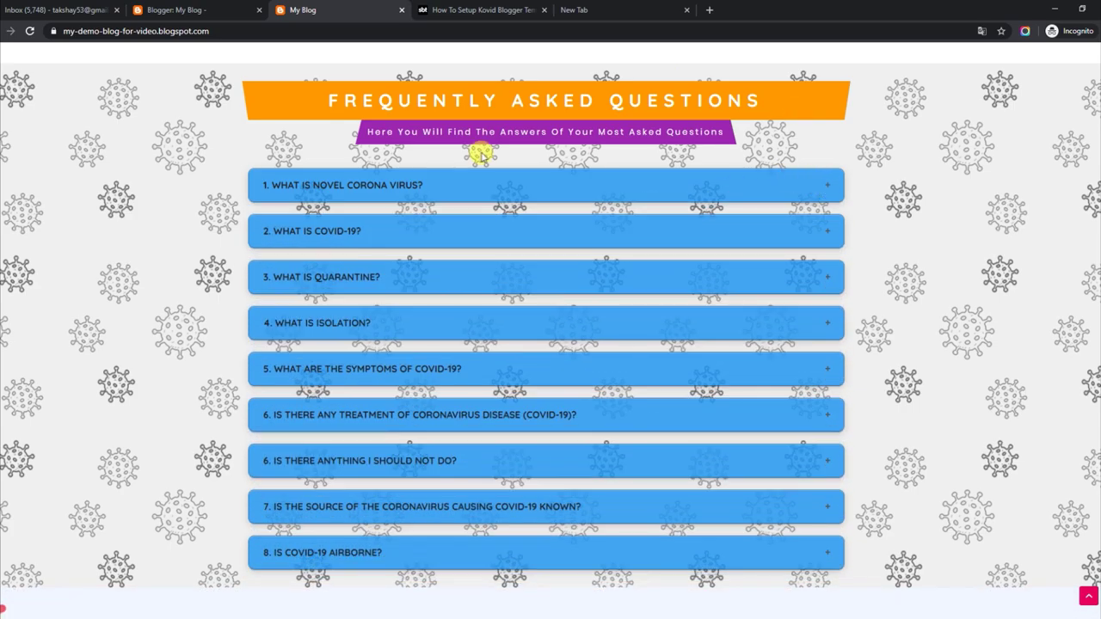
{"action": "left_click", "coordinate": [207, 9]}
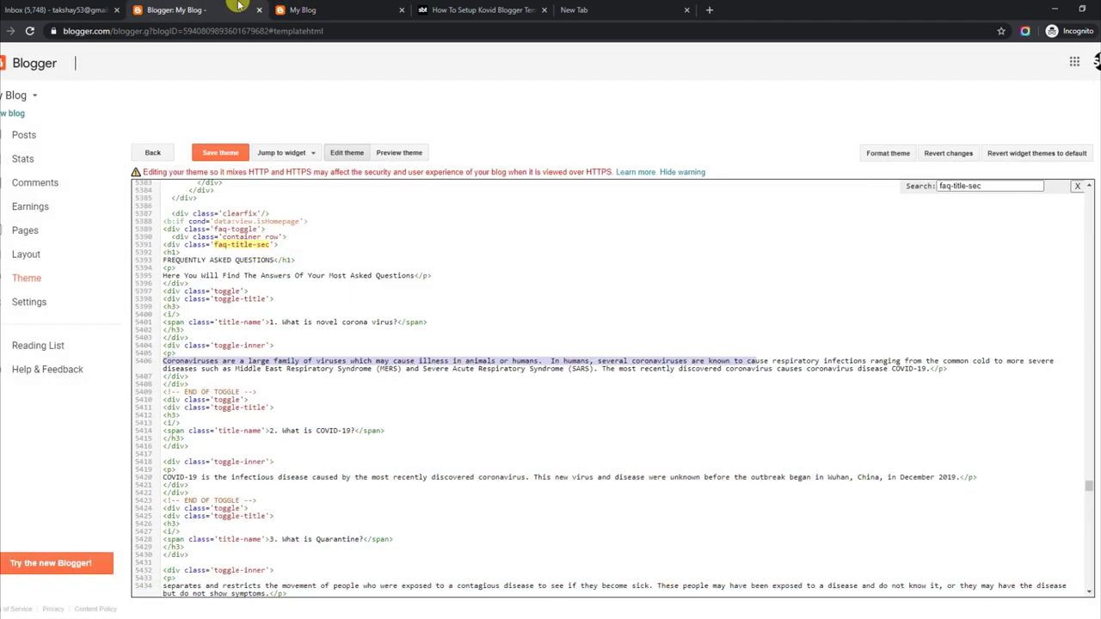
Read the Hand Wash Section (How To Wash Your Hands) instructions and its Configure Link List example in the setup guide
{"action": "left_click", "coordinate": [455, 9]}
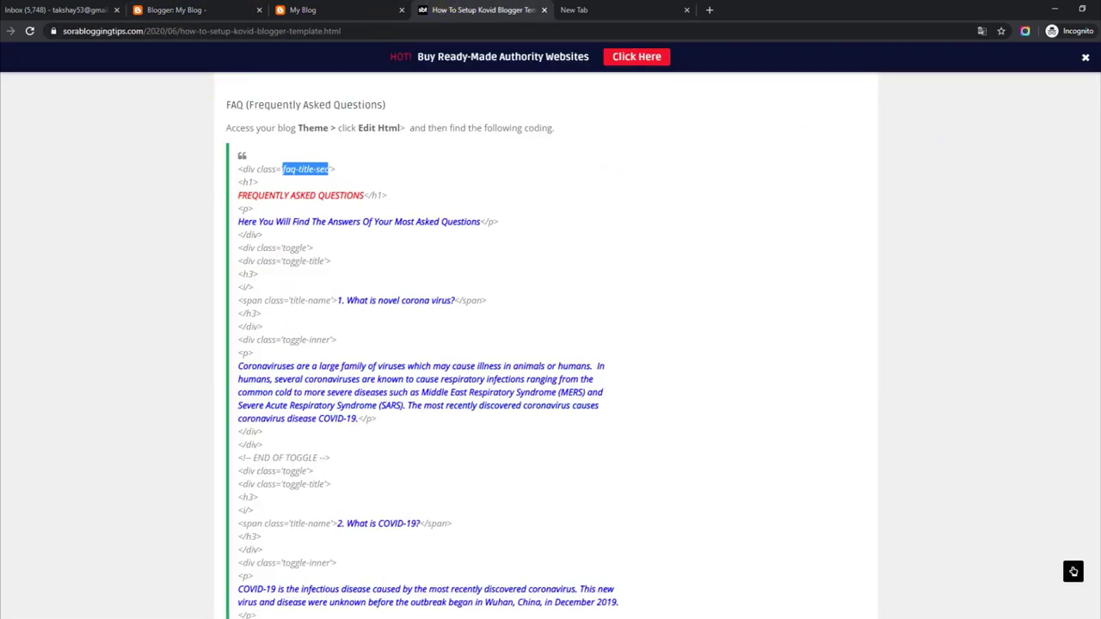
{"action": "scroll", "coordinate": [430, 344], "scroll_direction": "down", "scroll_amount": 15}
{"action": "scroll", "coordinate": [321, 322], "scroll_direction": "down", "scroll_amount": 8}
{"action": "scroll", "coordinate": [321, 322], "scroll_direction": "up", "scroll_amount": 3}
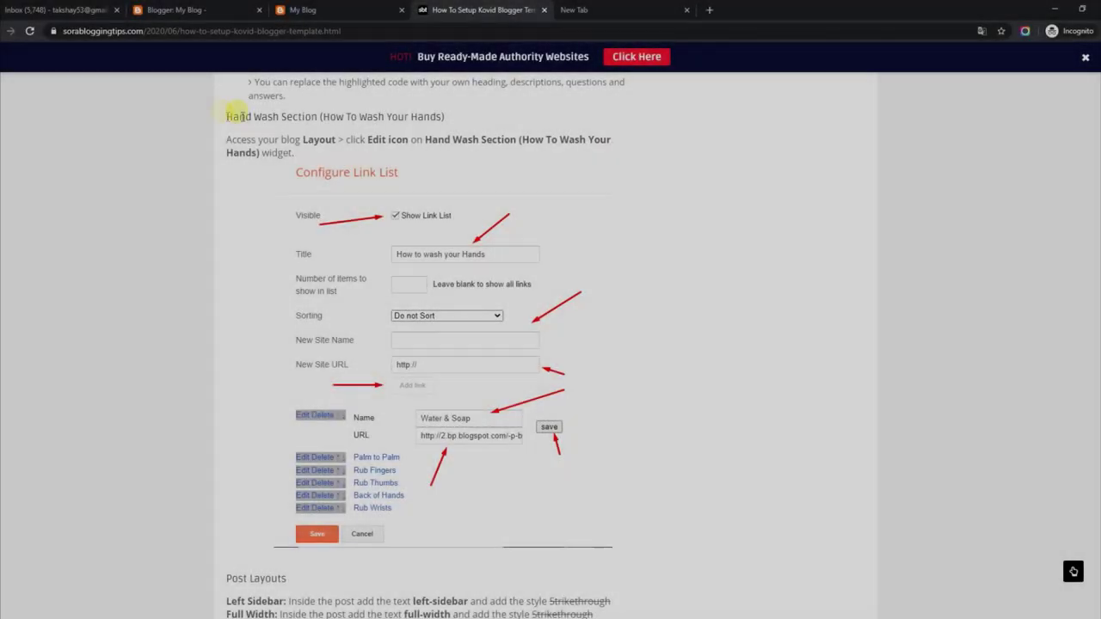
{"action": "left_click_drag", "start_coordinate": [226, 117], "coordinate": [394, 118]}
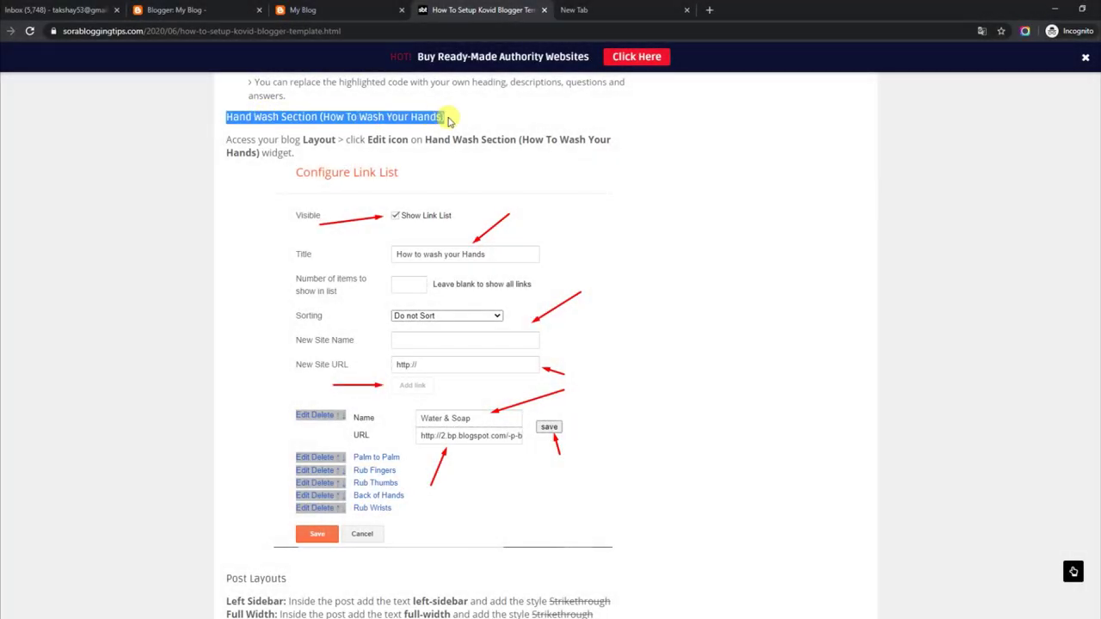
{"action": "left_click_drag", "start_coordinate": [227, 140], "coordinate": [325, 155]}
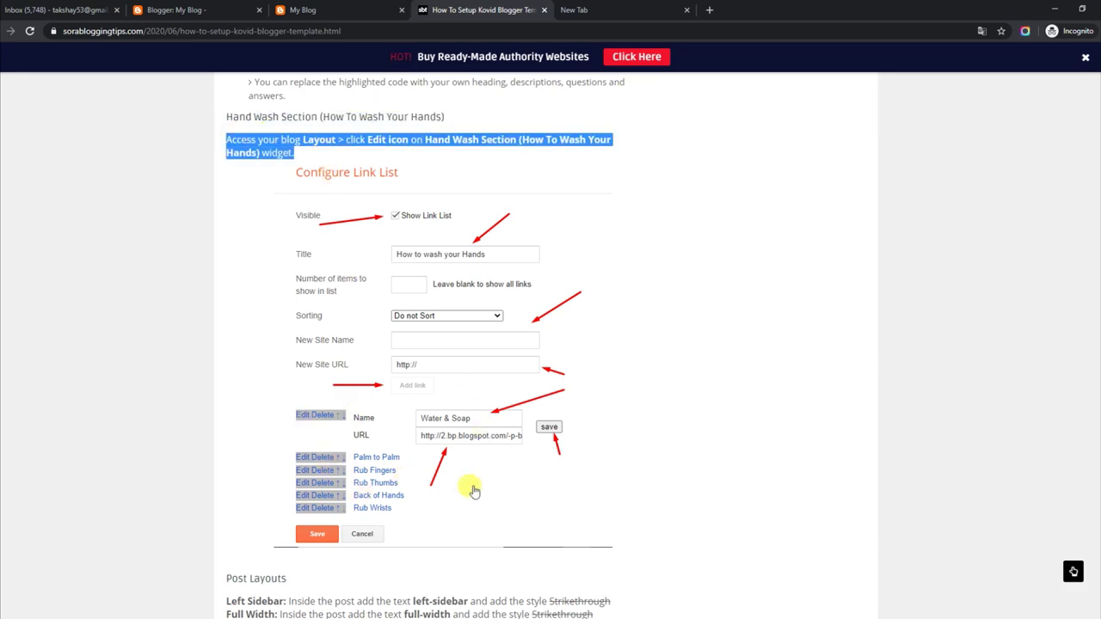
Open the How to wash your Hands link list in the blog layout's Hand Wash Section for editing
{"action": "left_click", "coordinate": [211, 10]}
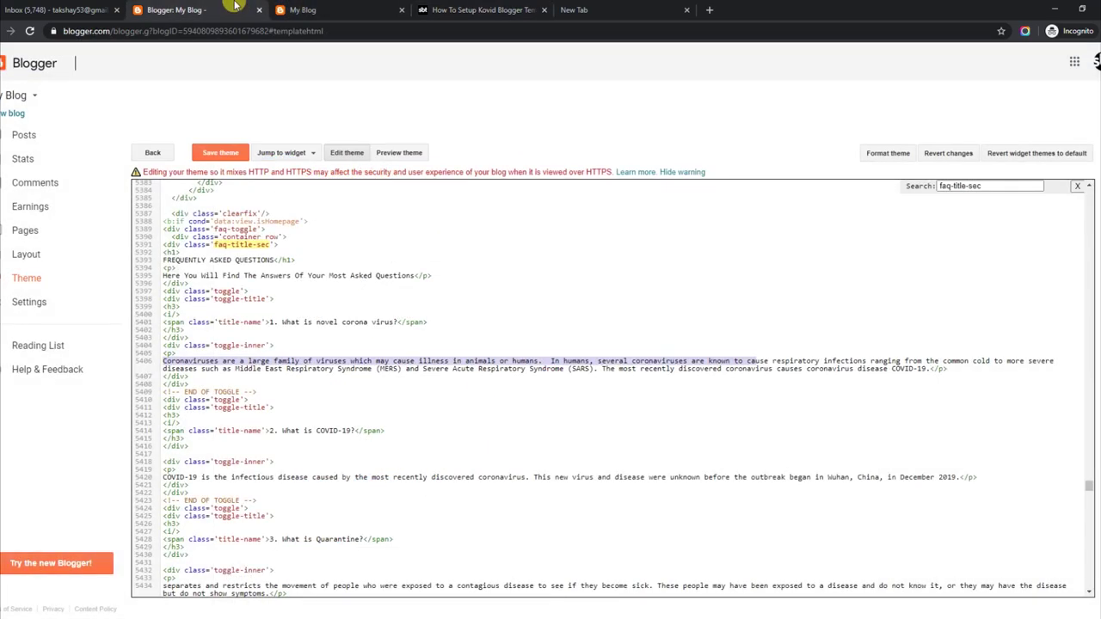
{"action": "left_click", "coordinate": [36, 259]}
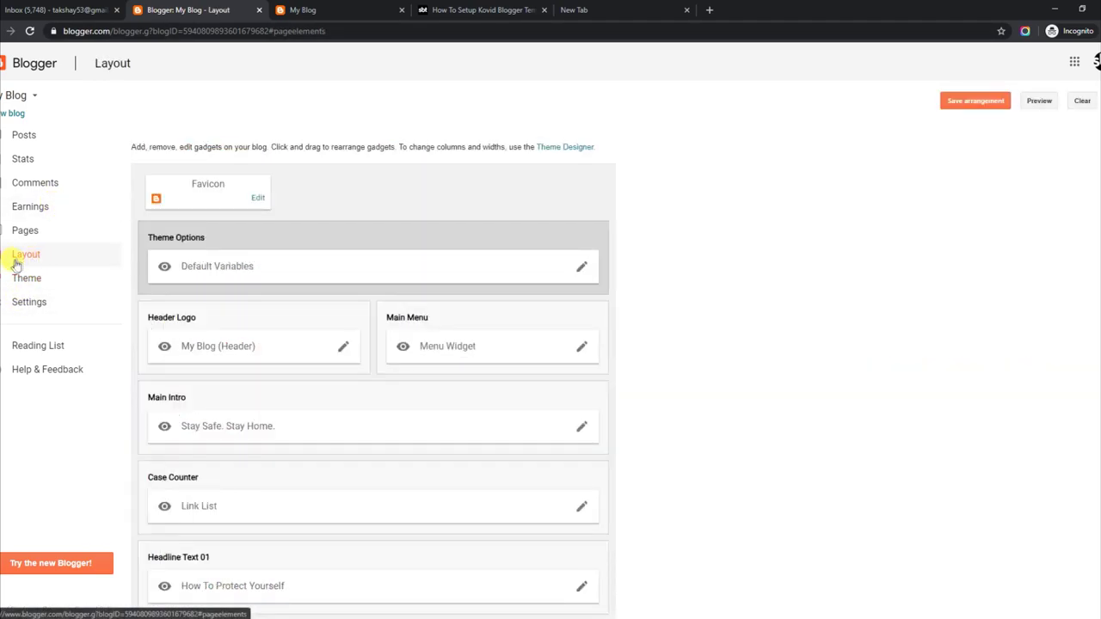
{"action": "scroll", "coordinate": [373, 370], "scroll_direction": "down", "scroll_amount": 10}
{"action": "scroll", "coordinate": [374, 370], "scroll_direction": "down", "scroll_amount": 8}
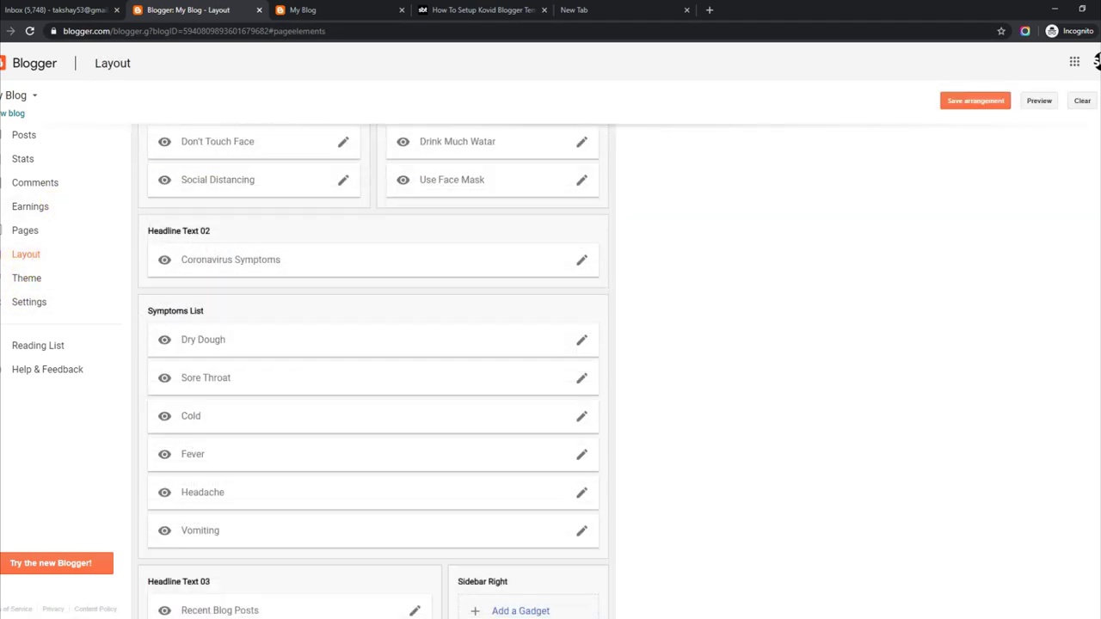
{"action": "scroll", "coordinate": [646, 486], "scroll_direction": "down", "scroll_amount": 2}
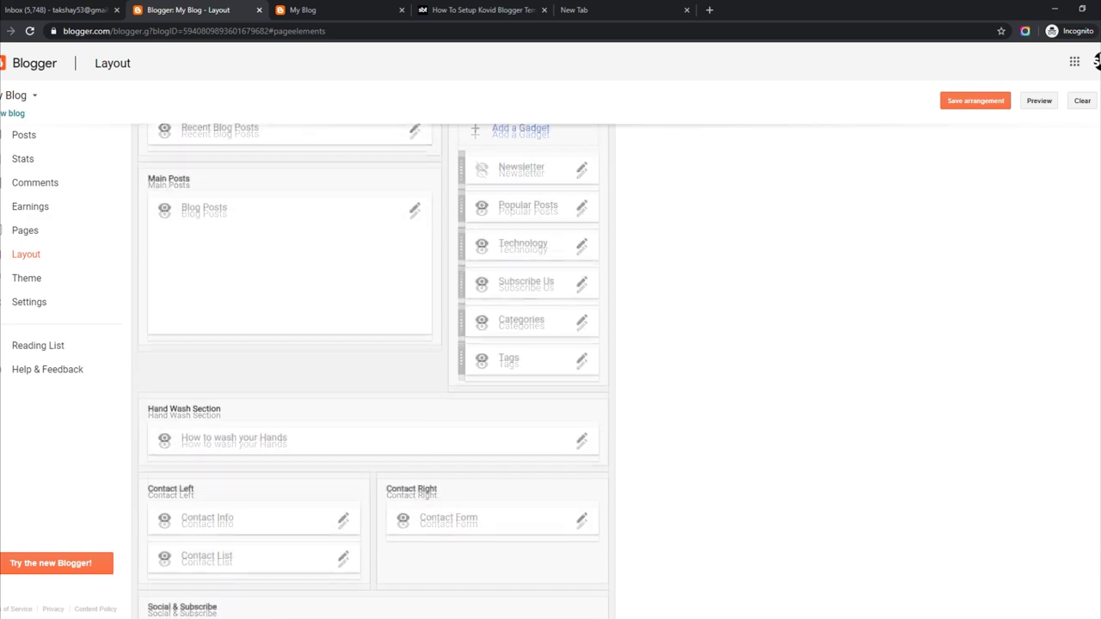
{"action": "left_click", "coordinate": [583, 439]}
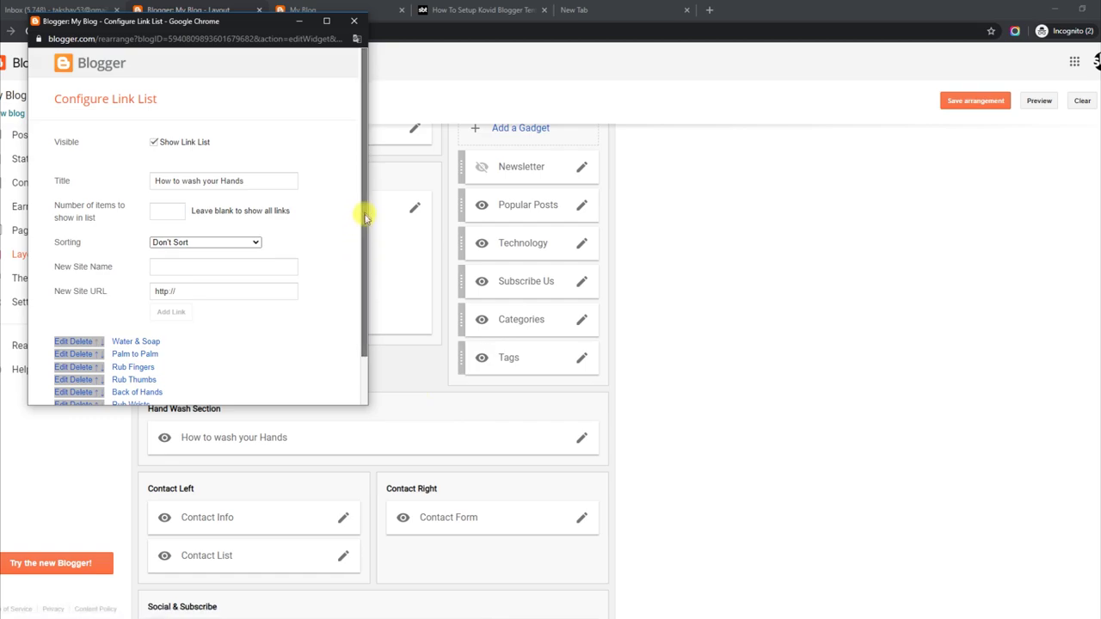
Open the Water & Soap link's name and image URL for editing, then save the link and the link list
{"action": "scroll", "coordinate": [362, 258], "scroll_direction": "down", "scroll_amount": 1}
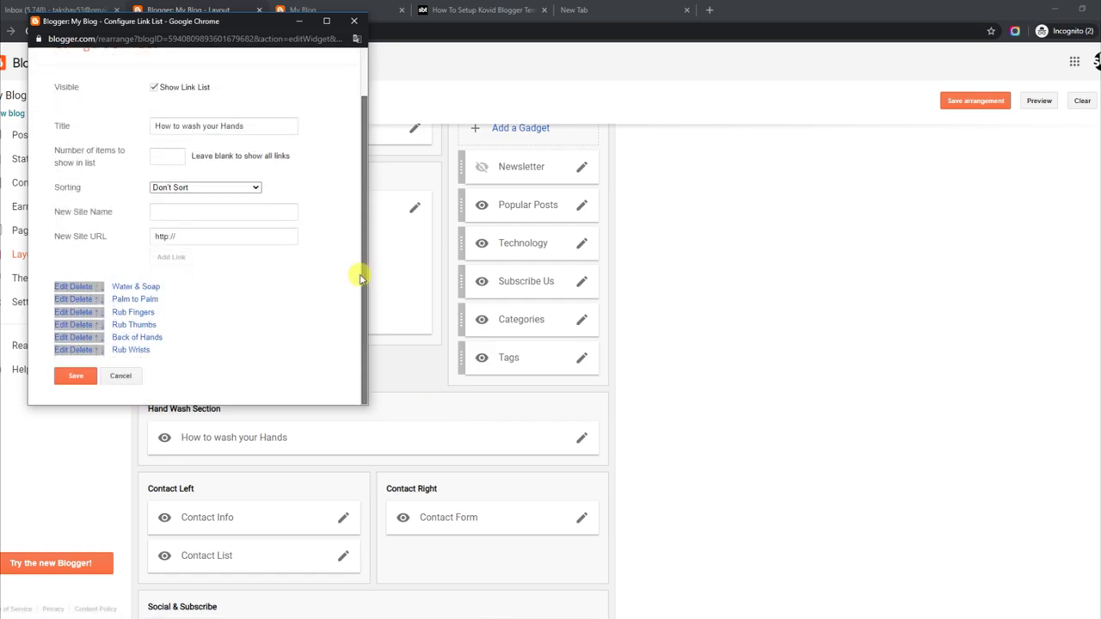
{"action": "left_click", "coordinate": [60, 287]}
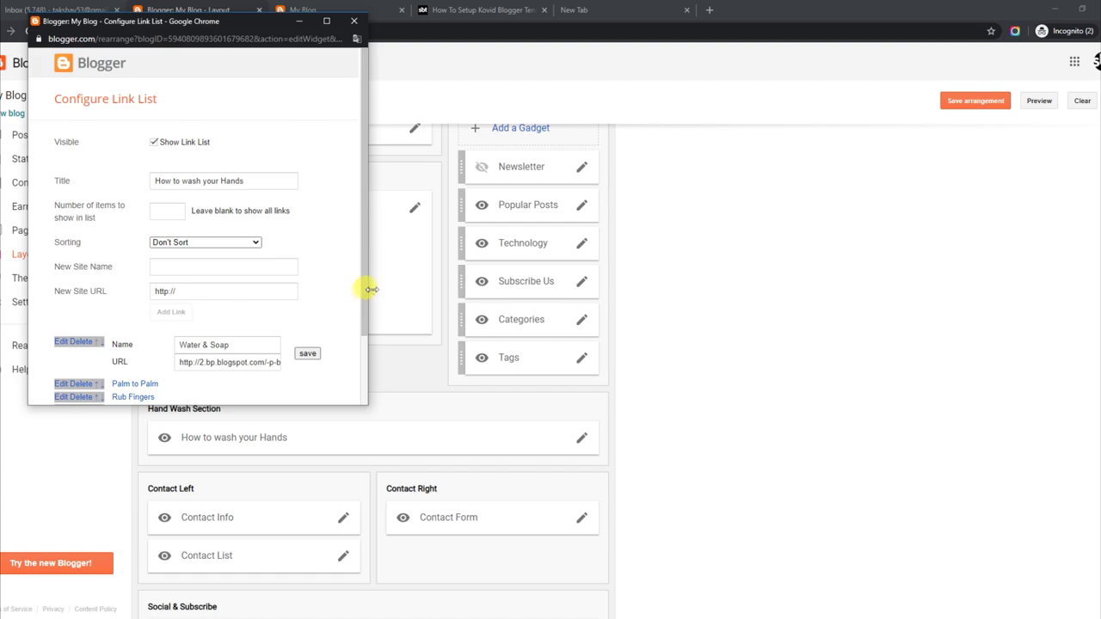
{"action": "scroll", "coordinate": [356, 325], "scroll_direction": "down", "scroll_amount": 1}
{"action": "left_click_drag", "start_coordinate": [270, 275], "coordinate": [302, 307]}
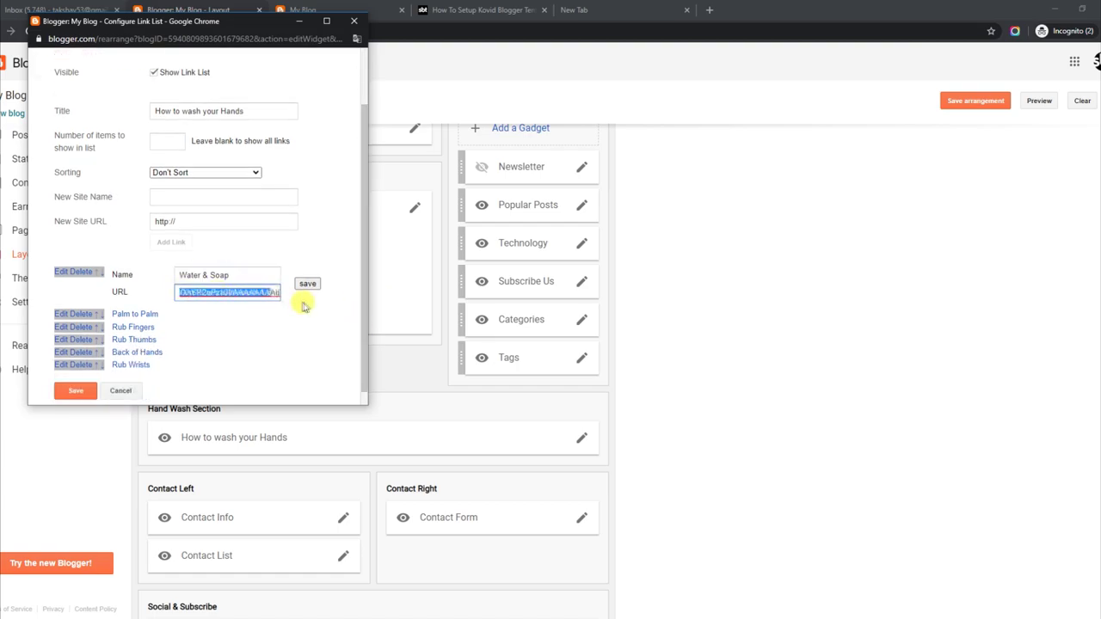
{"action": "left_click", "coordinate": [308, 284]}
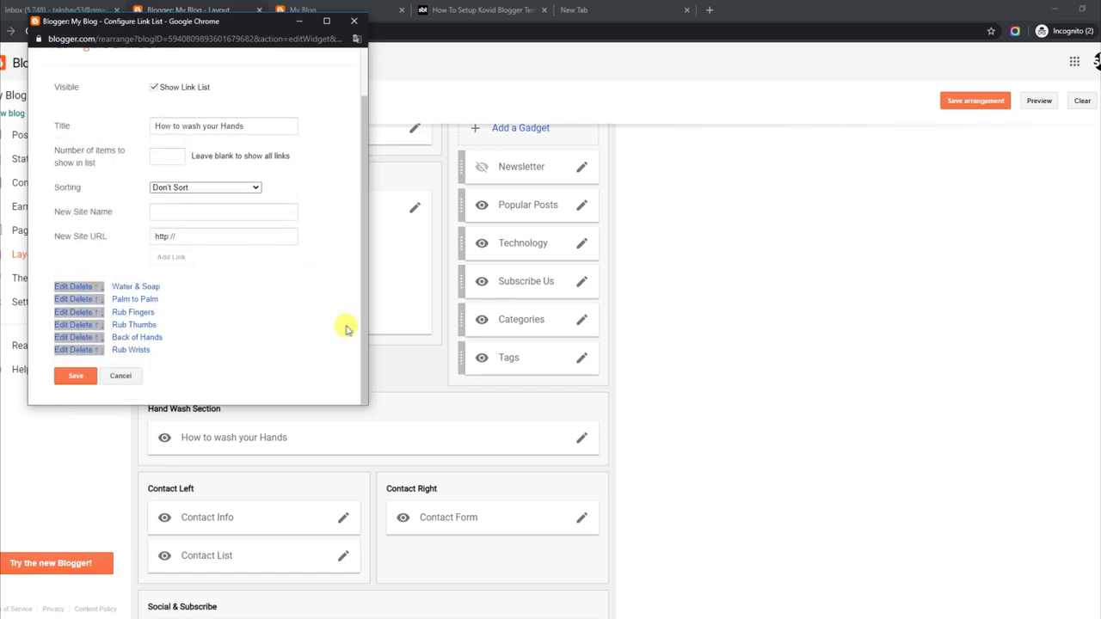
{"action": "left_click", "coordinate": [76, 376]}
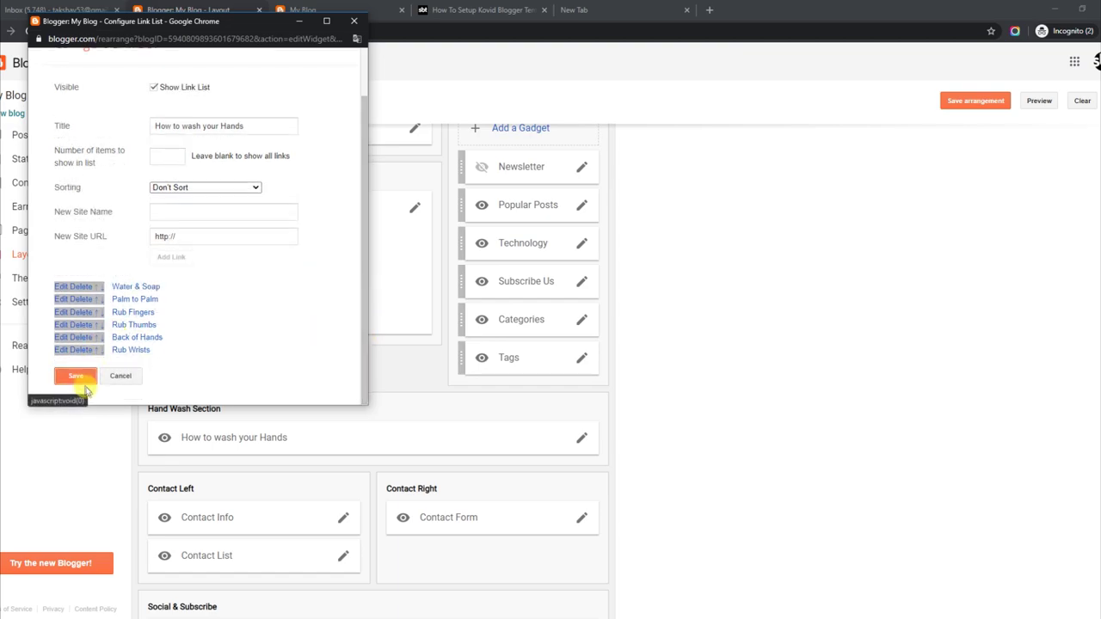
Read the Post Layouts instructions for left-sidebar, full-width and right-sidebar in the setup guide
{"action": "left_click", "coordinate": [308, 8]}
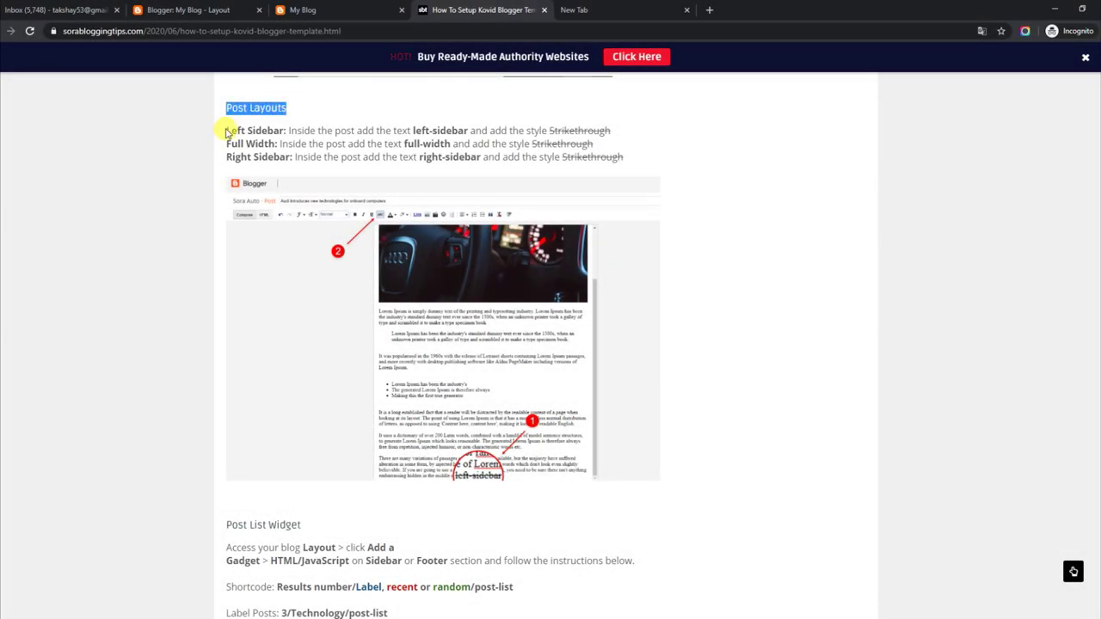
{"action": "left_click_drag", "start_coordinate": [226, 129], "coordinate": [625, 136]}
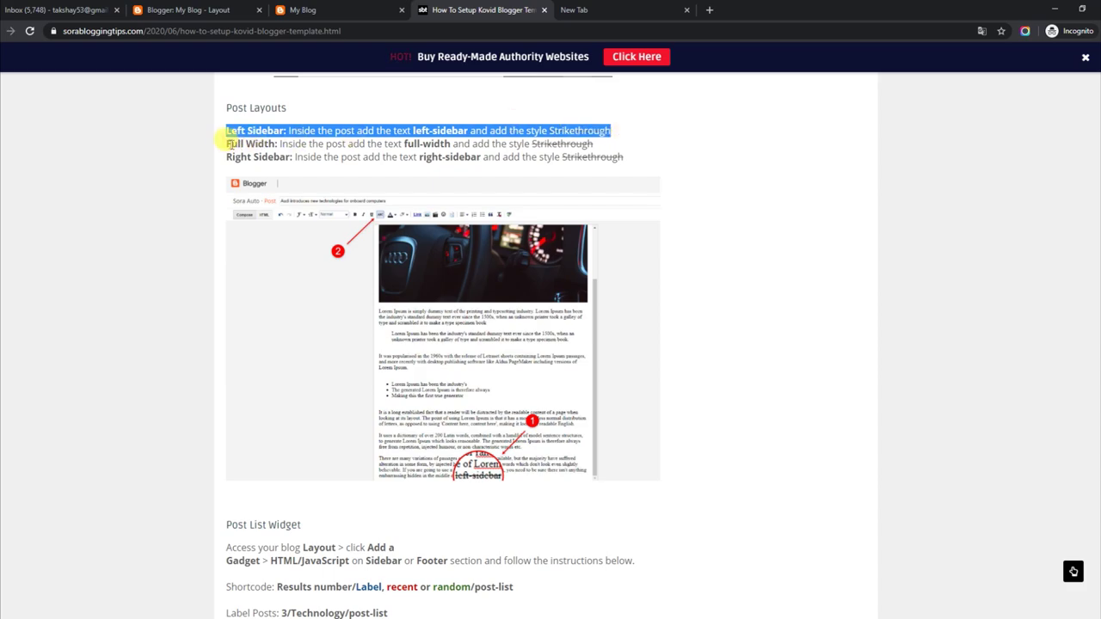
{"action": "left_click_drag", "start_coordinate": [227, 142], "coordinate": [640, 150]}
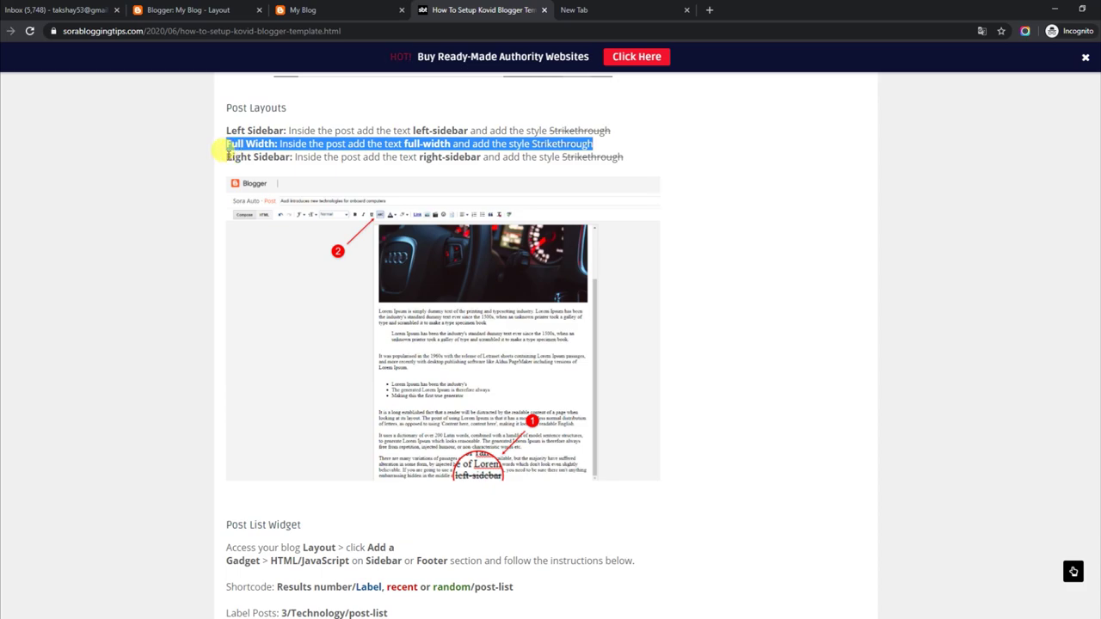
{"action": "left_click_drag", "start_coordinate": [226, 155], "coordinate": [637, 159]}
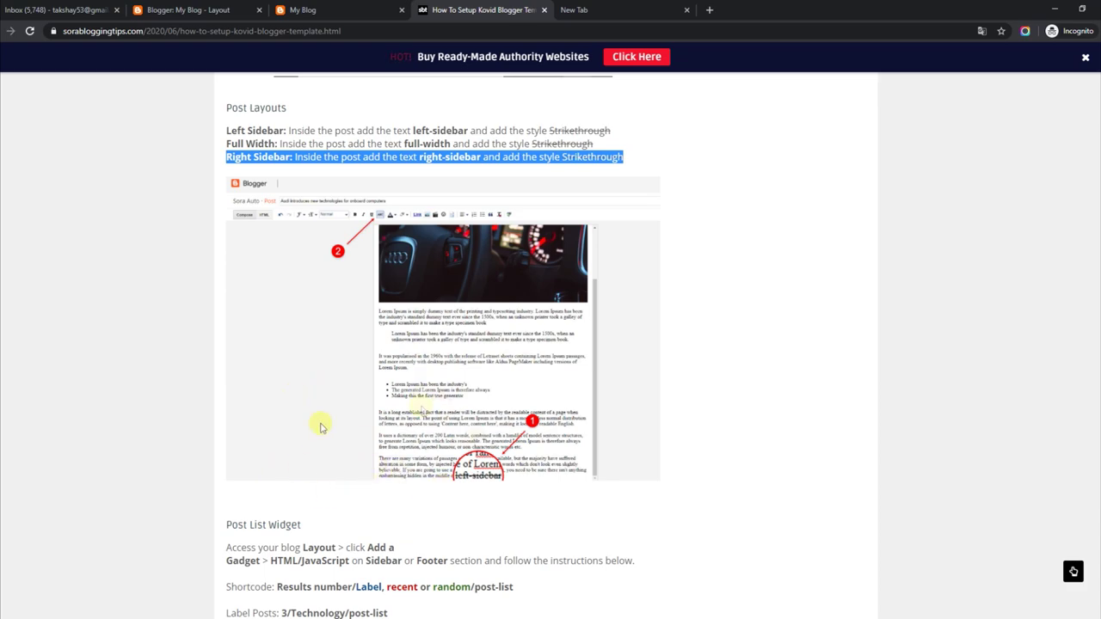
From the blog's post list, view the published post "How a good team can positively influence your business"
{"action": "left_click", "coordinate": [221, 12]}
{"action": "left_click", "coordinate": [24, 135]}
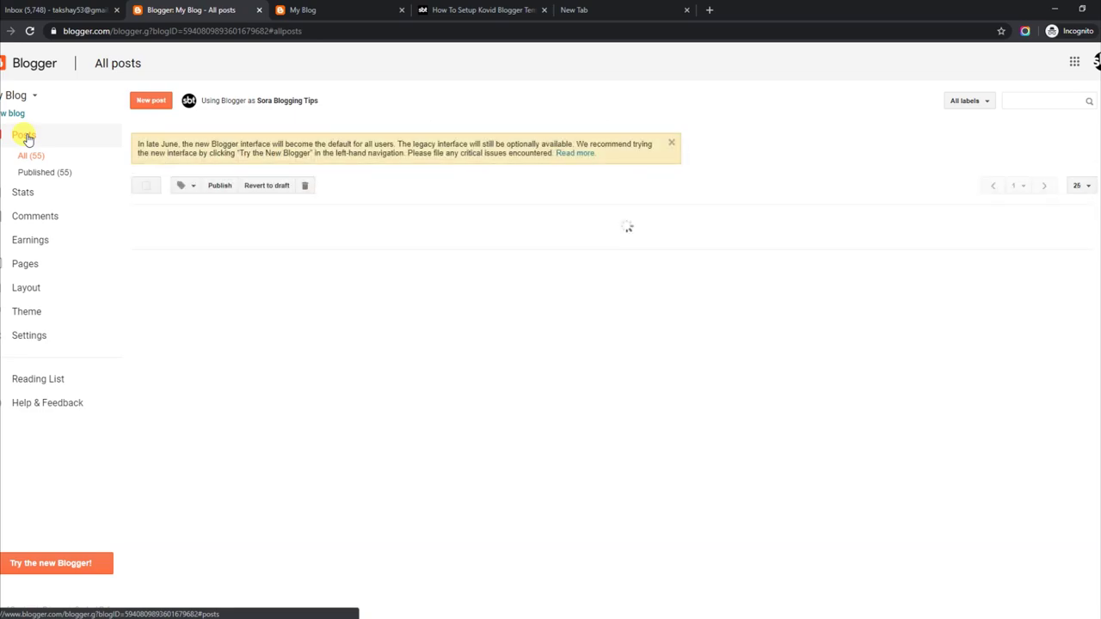
{"action": "left_click", "coordinate": [186, 227]}
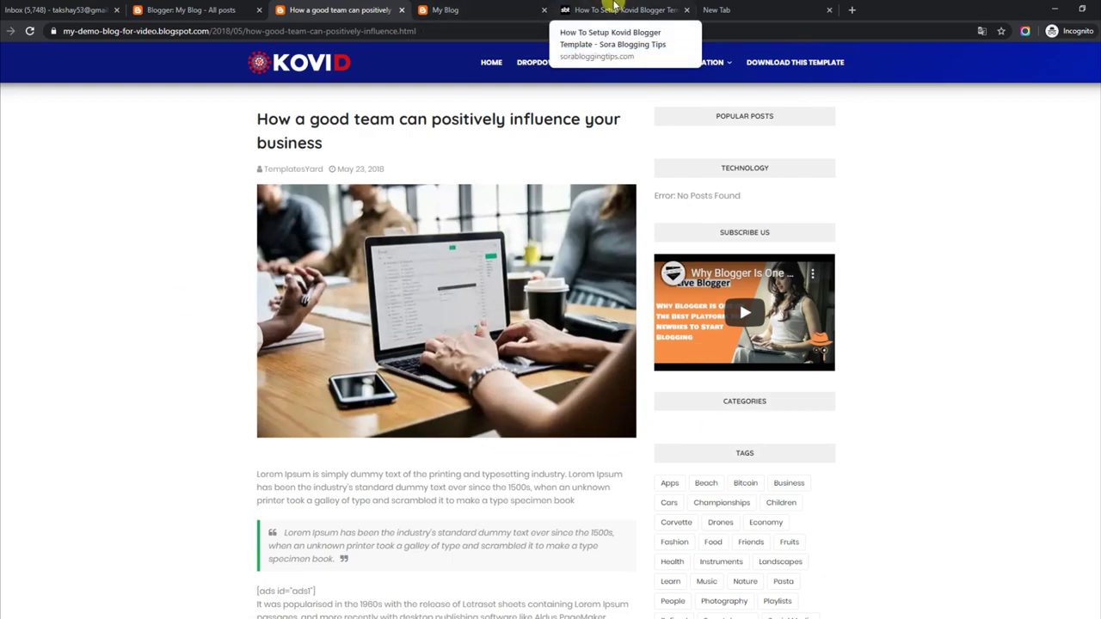
Copy the text full-width from the Post Layouts instructions in the setup guide
{"action": "left_click", "coordinate": [594, 9]}
{"action": "left_click_drag", "start_coordinate": [405, 144], "coordinate": [434, 143]}
{"action": "right_click", "coordinate": [434, 144]}
{"action": "left_click", "coordinate": [453, 155]}
Add the copied text full-width at the end of "How a good team can positively influence your business", apply Strikethrough to it and update the post
{"action": "left_click", "coordinate": [225, 9]}
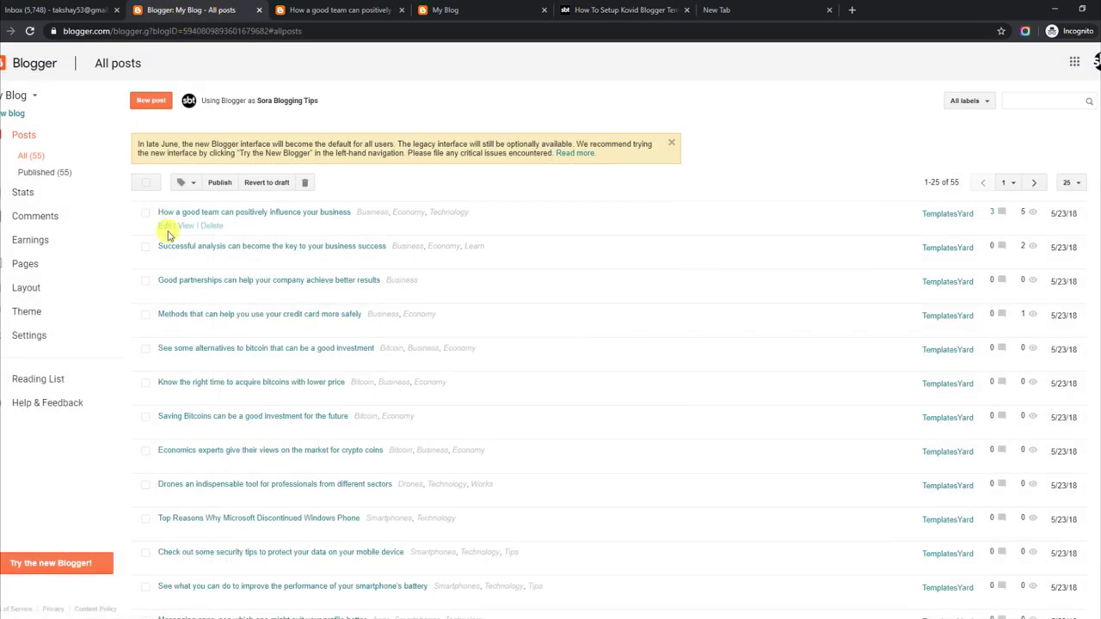
{"action": "left_click", "coordinate": [168, 232]}
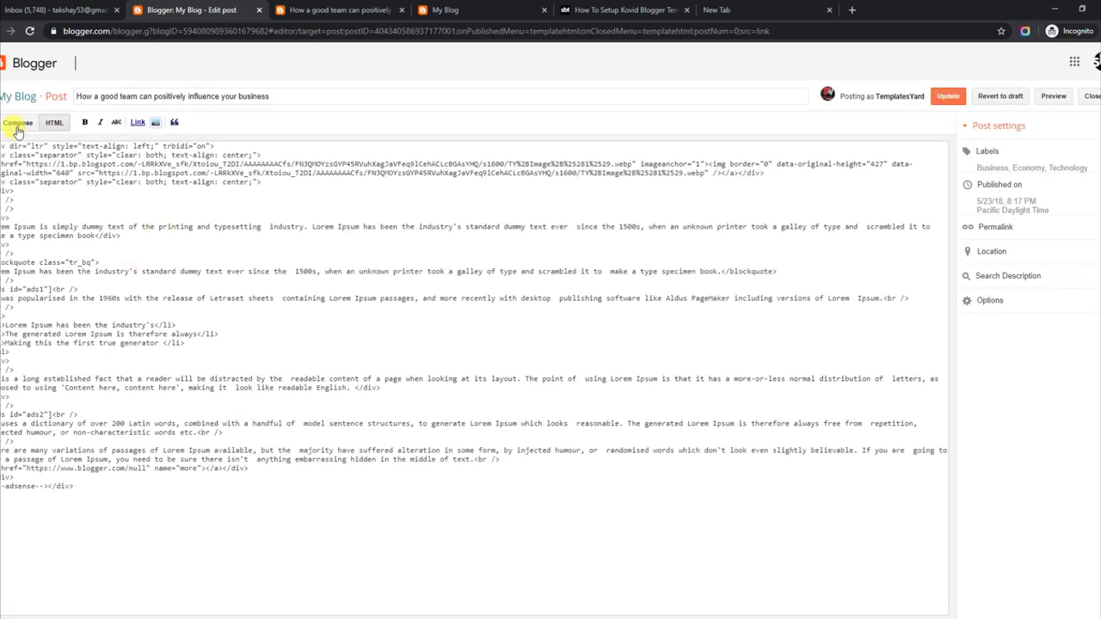
{"action": "left_click", "coordinate": [17, 123]}
{"action": "scroll", "coordinate": [616, 540], "scroll_direction": "down", "scroll_amount": 2}
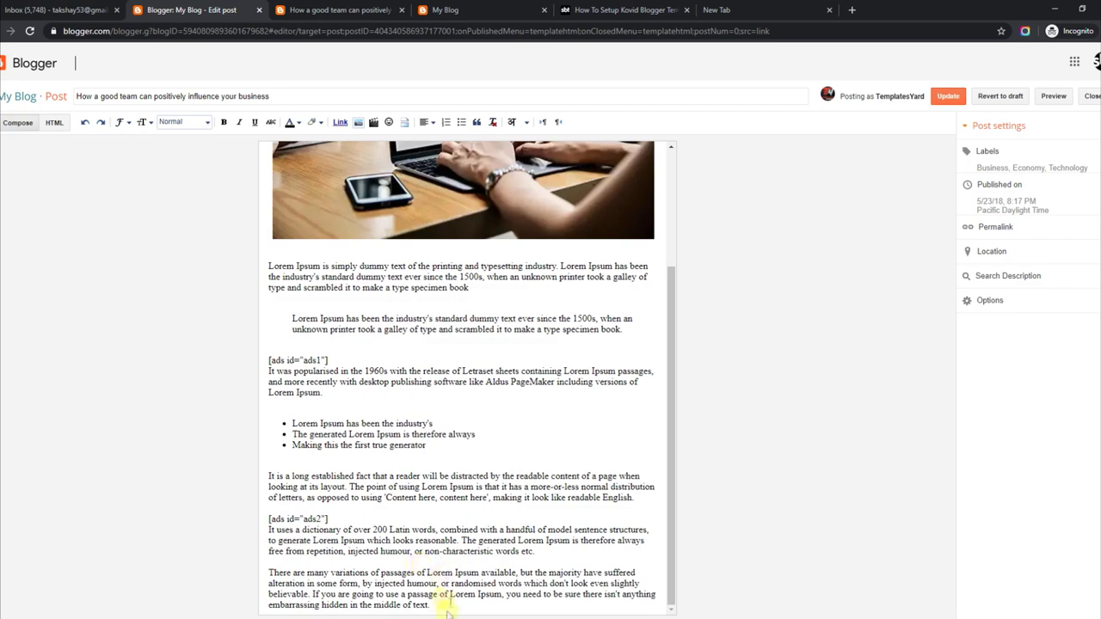
{"action": "key", "text": "Return"}
{"action": "key", "text": "ctrl+v"}
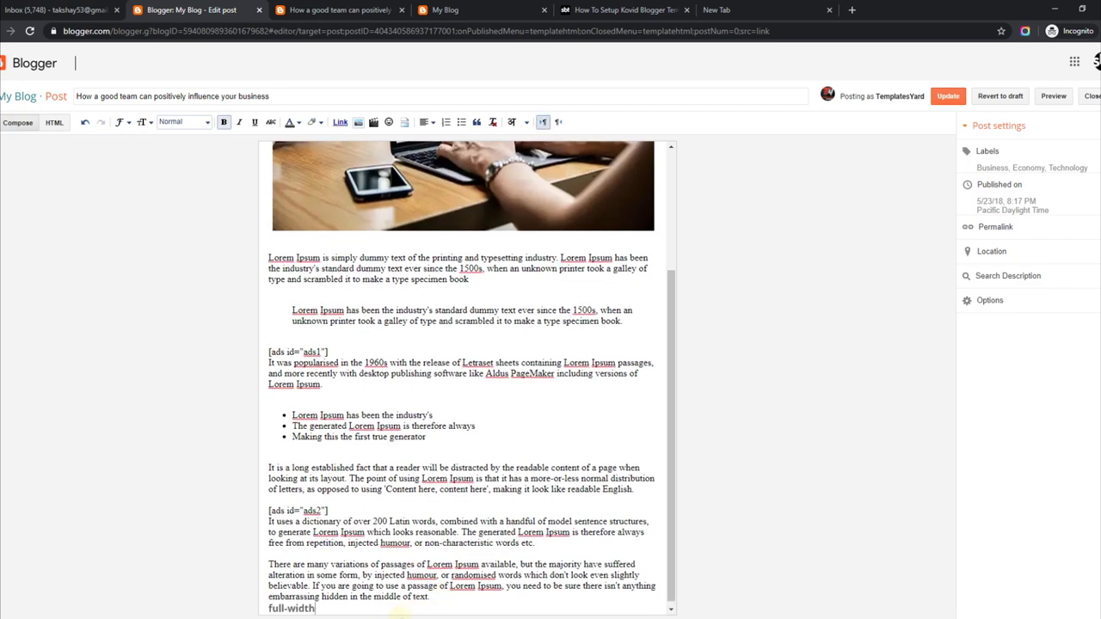
{"action": "triple_click", "coordinate": [328, 612]}
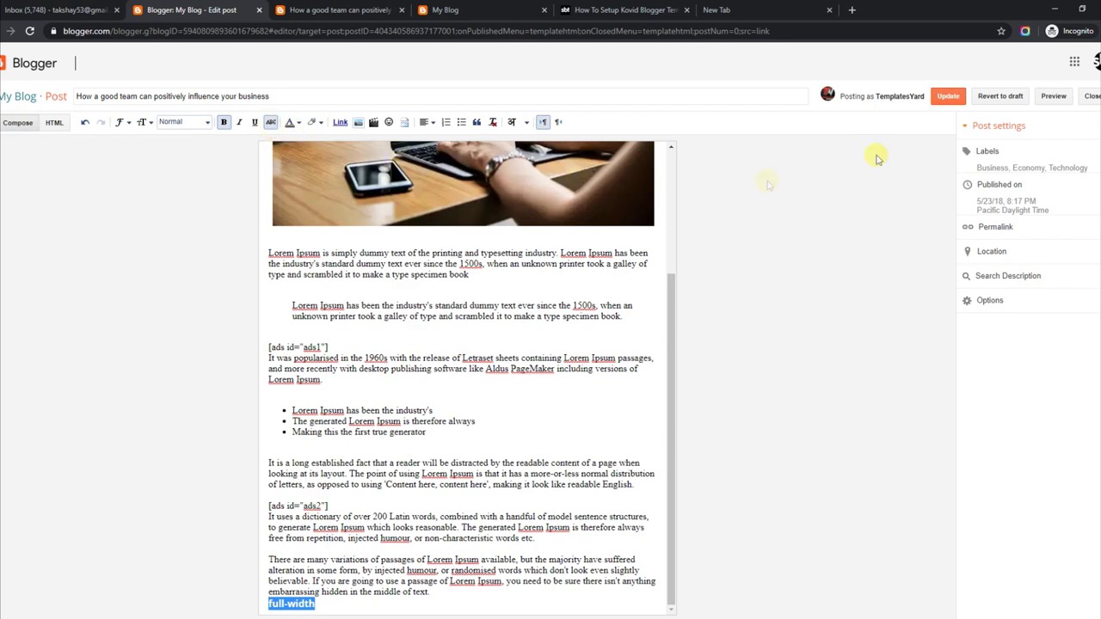
{"action": "left_click", "coordinate": [948, 96]}
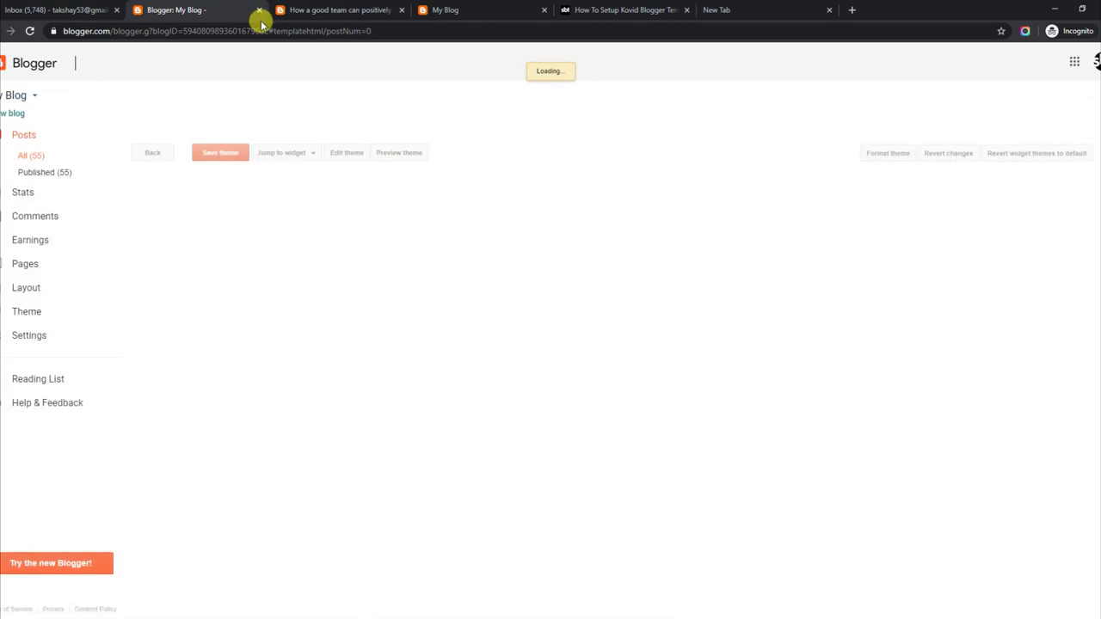
Reload the published post and check its page layout down to the footer
{"action": "left_click", "coordinate": [365, 10]}
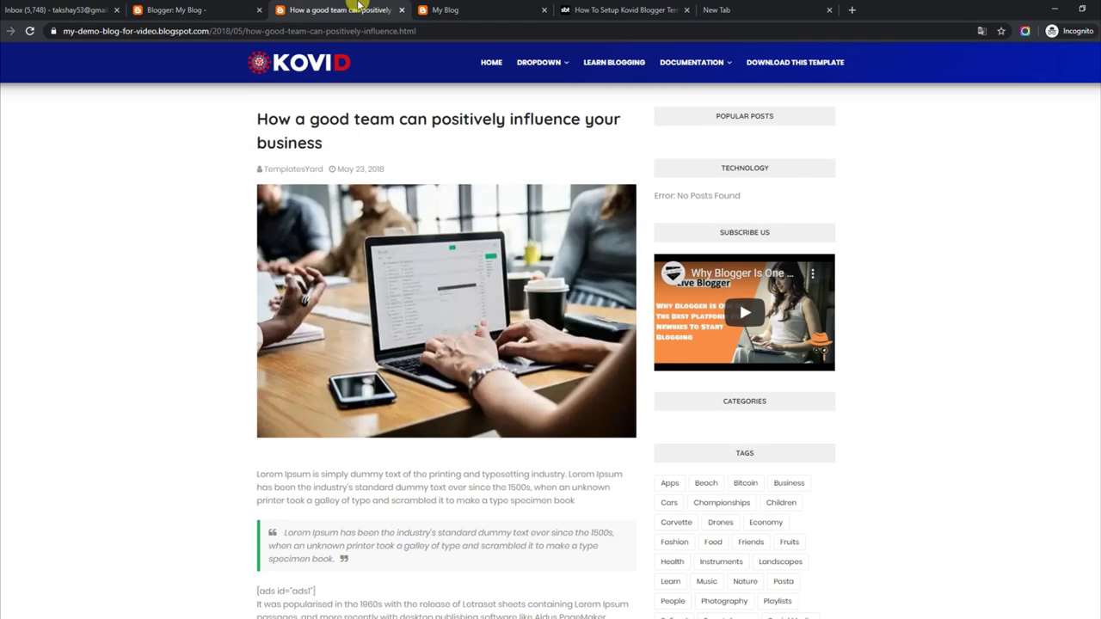
{"action": "left_click", "coordinate": [30, 31]}
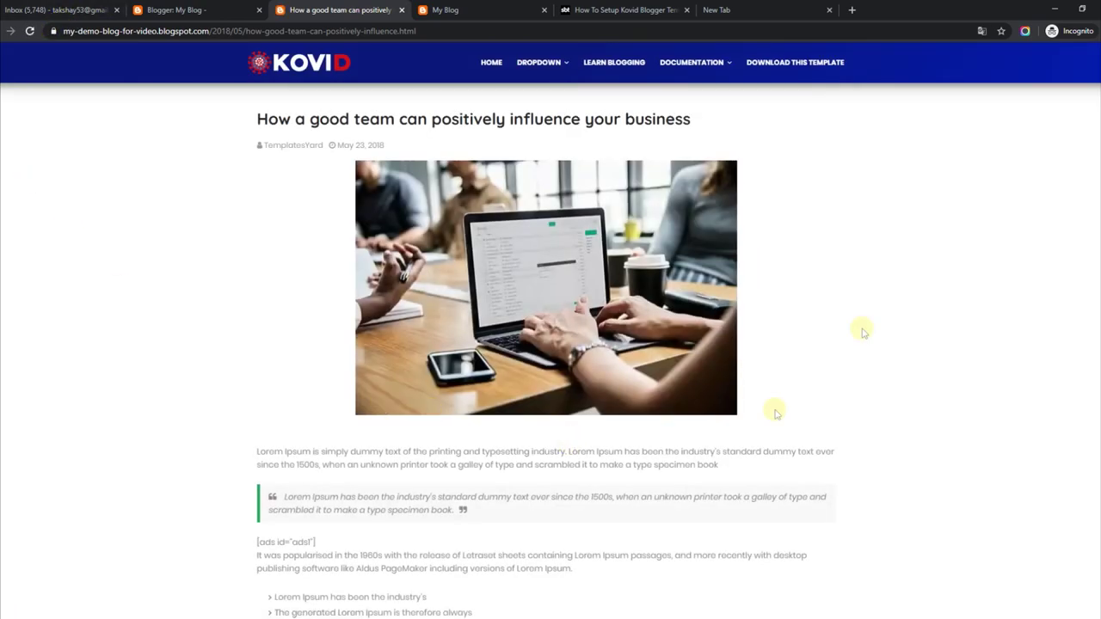
{"action": "scroll", "coordinate": [860, 327], "scroll_direction": "down", "scroll_amount": 15}
{"action": "scroll", "coordinate": [551, 344], "scroll_direction": "down", "scroll_amount": 5}
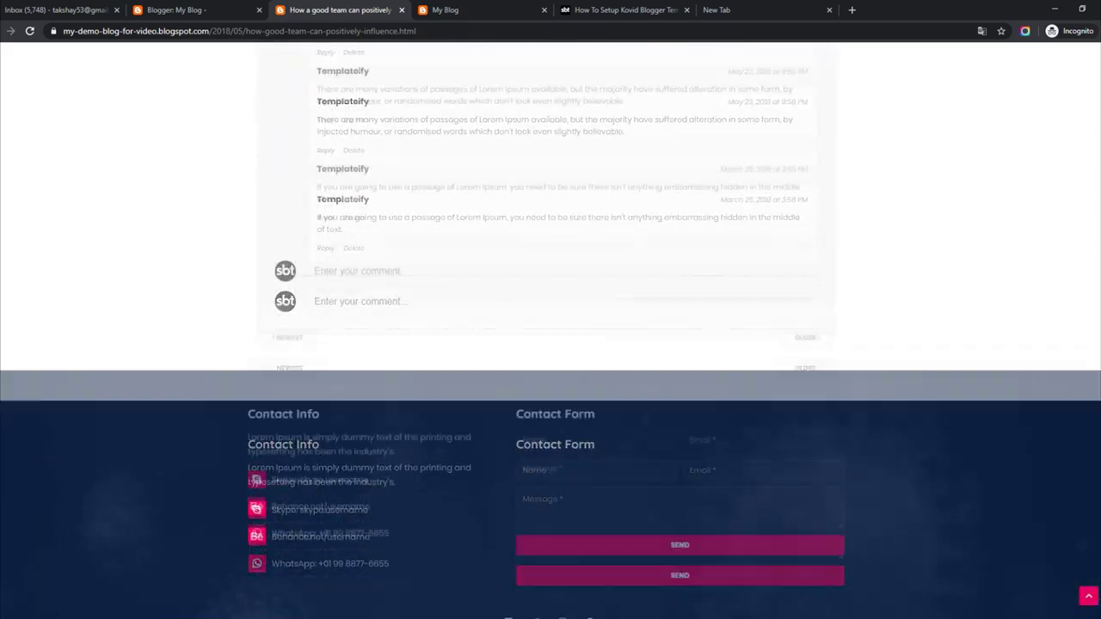
{"action": "scroll", "coordinate": [551, 344], "scroll_direction": "up", "scroll_amount": 20}
{"action": "scroll", "coordinate": [975, 253], "scroll_direction": "up", "scroll_amount": 1}
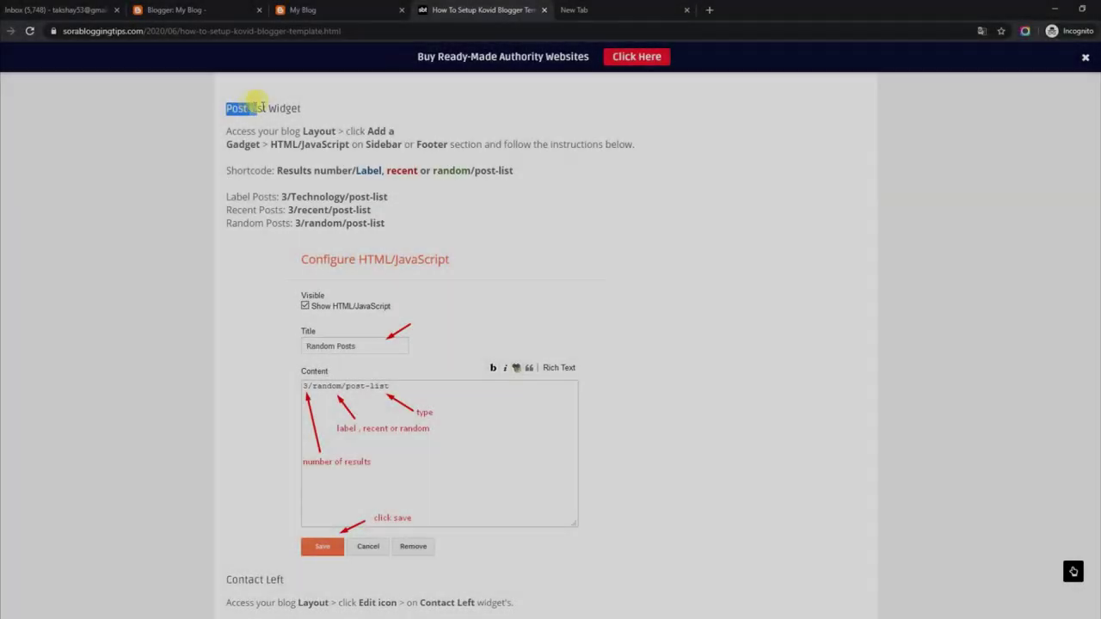
Read the Post List Widget instructions and its label, recent and random post shortcodes in the setup guide
{"action": "left_click_drag", "start_coordinate": [264, 108], "coordinate": [298, 106]}
{"action": "left_click_drag", "start_coordinate": [226, 129], "coordinate": [649, 152]}
{"action": "left_click_drag", "start_coordinate": [226, 170], "coordinate": [466, 173]}
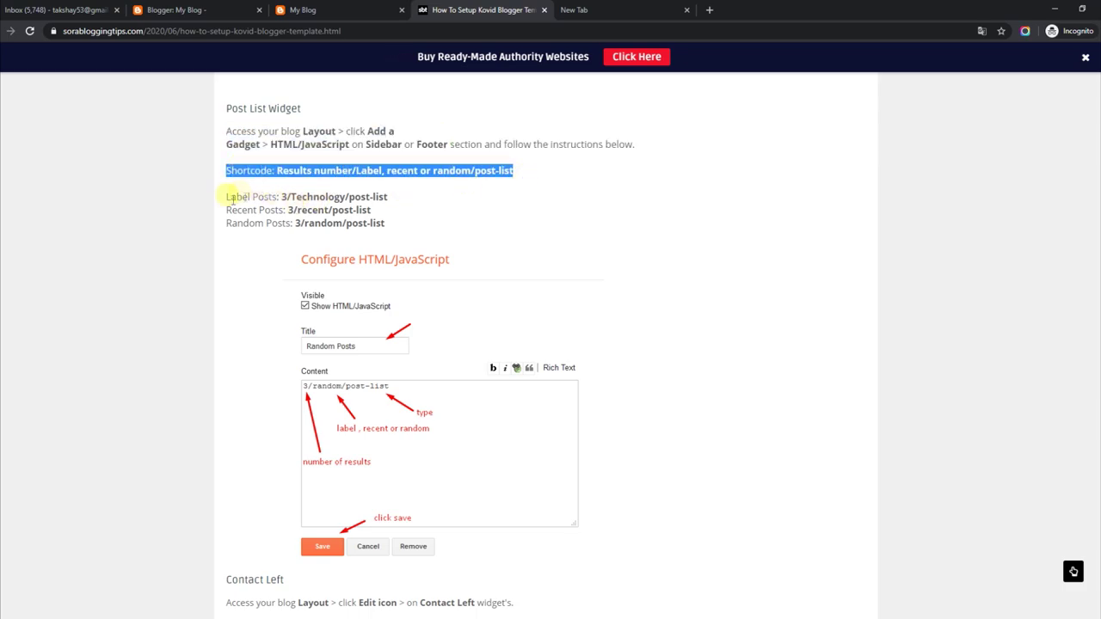
{"action": "left_click_drag", "start_coordinate": [228, 197], "coordinate": [375, 197]}
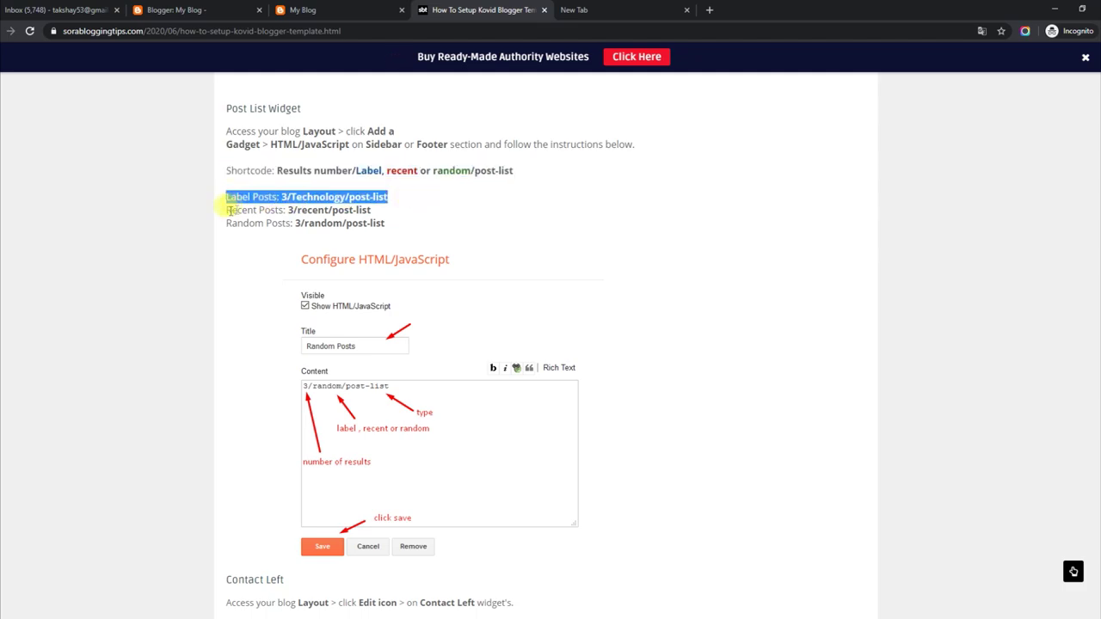
{"action": "left_click_drag", "start_coordinate": [227, 210], "coordinate": [392, 210]}
{"action": "left_click_drag", "start_coordinate": [229, 222], "coordinate": [442, 224]}
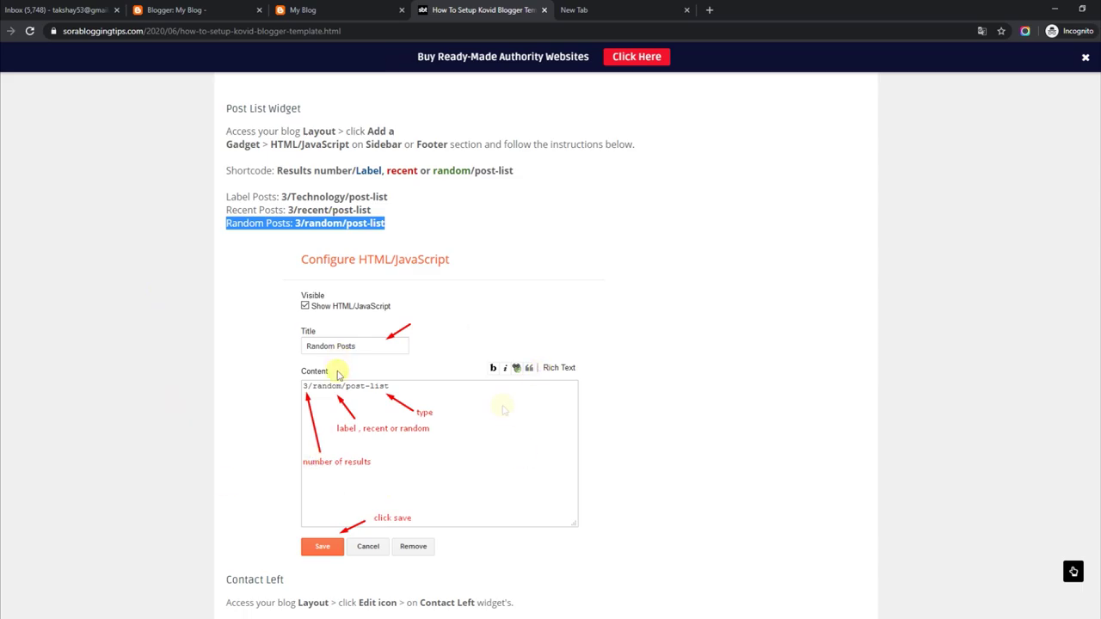
Open "How a good team can positively influence your business" from the demo blog's homepage and examine its sidebar widgets
{"action": "left_click", "coordinate": [363, 7]}
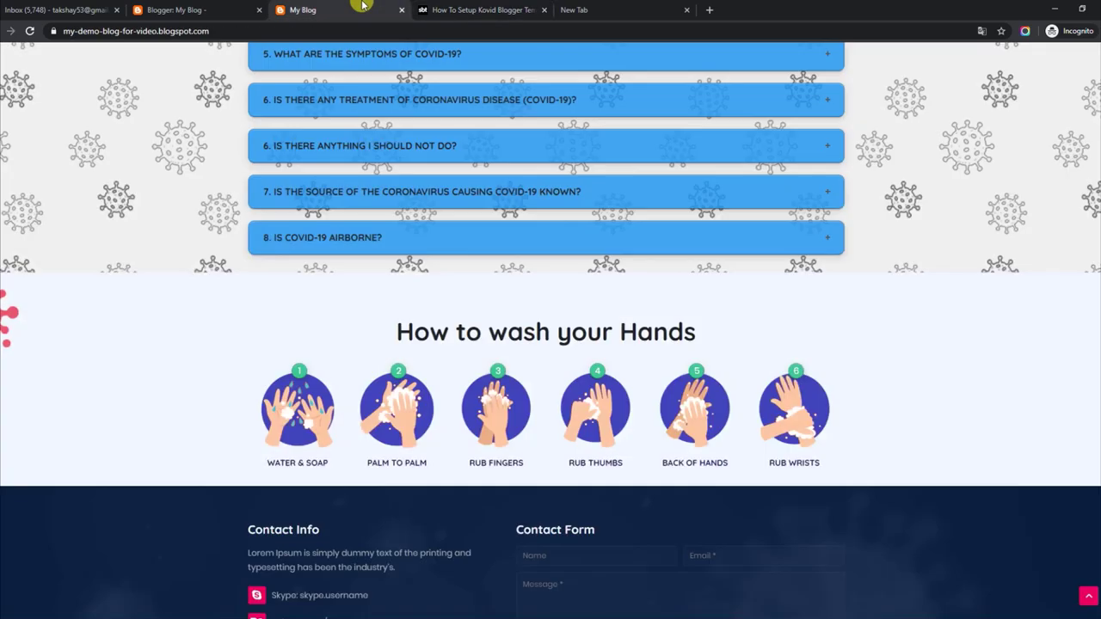
{"action": "scroll", "coordinate": [1094, 502], "scroll_direction": "down", "scroll_amount": 2}
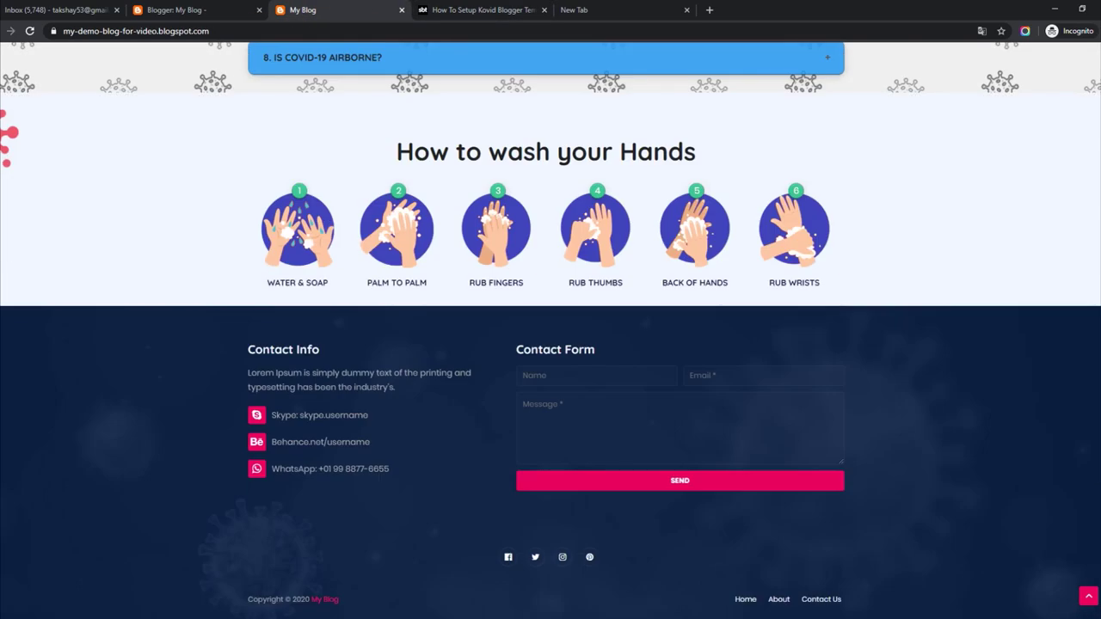
{"action": "scroll", "coordinate": [551, 330], "scroll_direction": "up", "scroll_amount": 15}
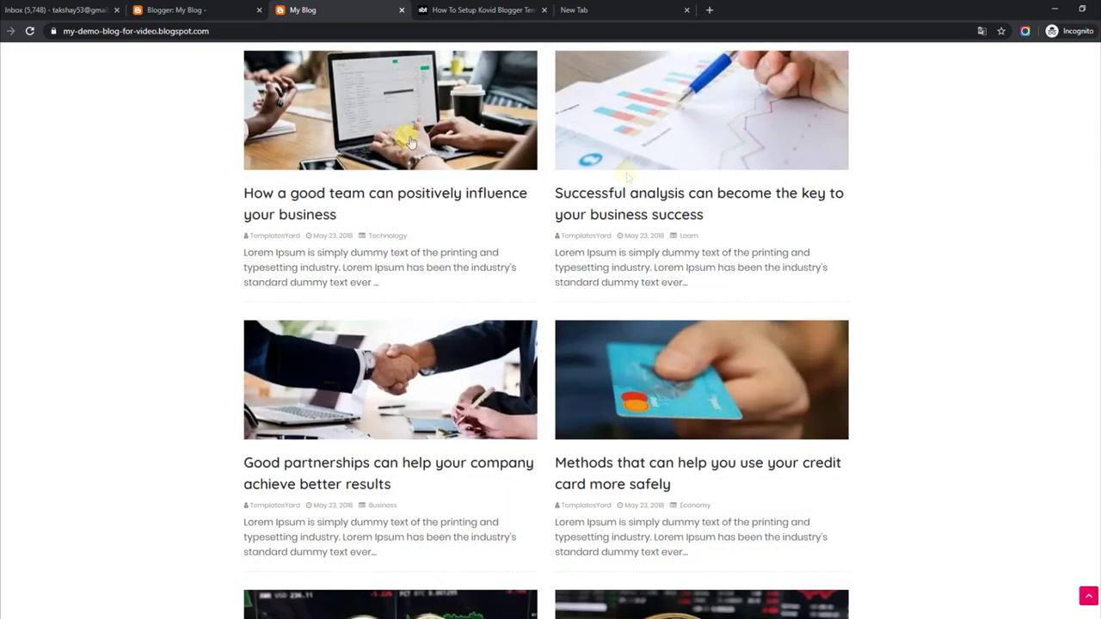
{"action": "left_click", "coordinate": [369, 194]}
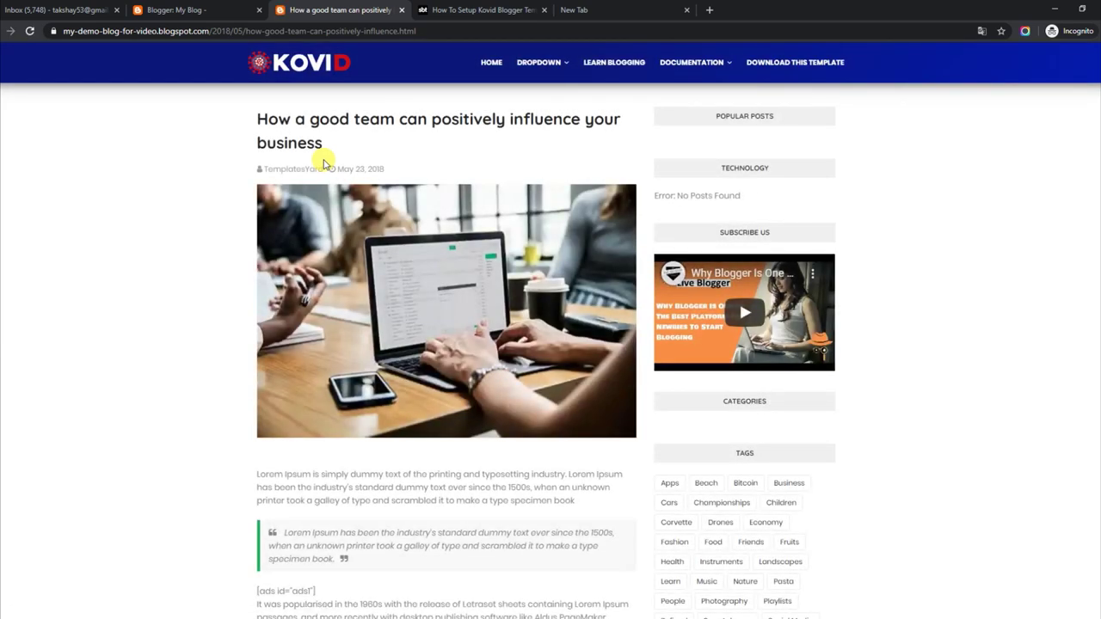
{"action": "scroll", "coordinate": [551, 344], "scroll_direction": "down", "scroll_amount": 5}
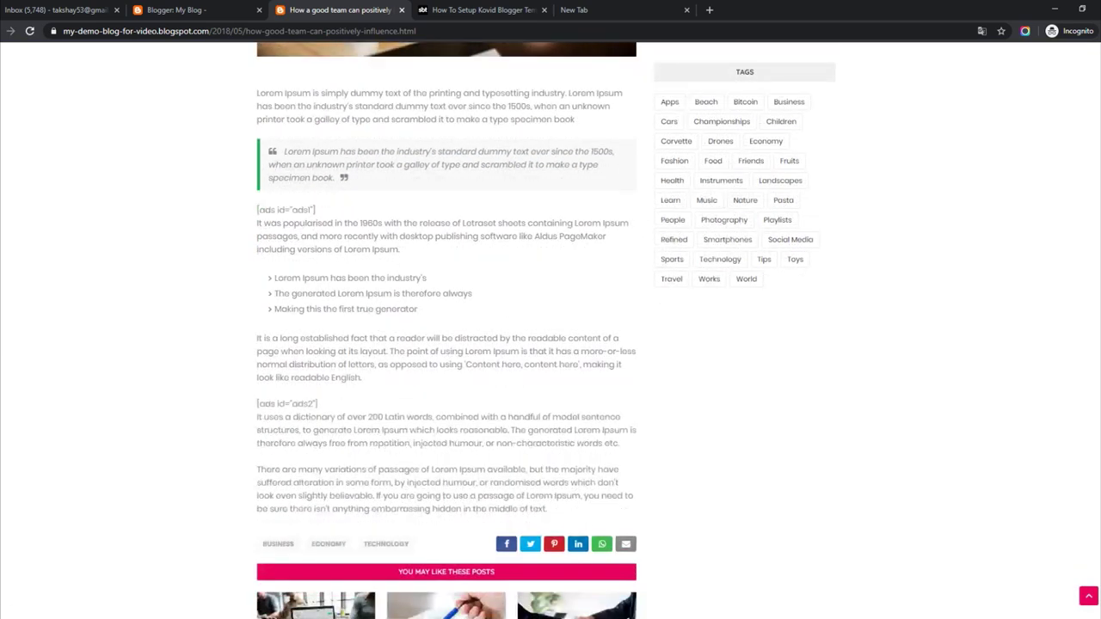
{"action": "scroll", "coordinate": [551, 344], "scroll_direction": "up", "scroll_amount": 5}
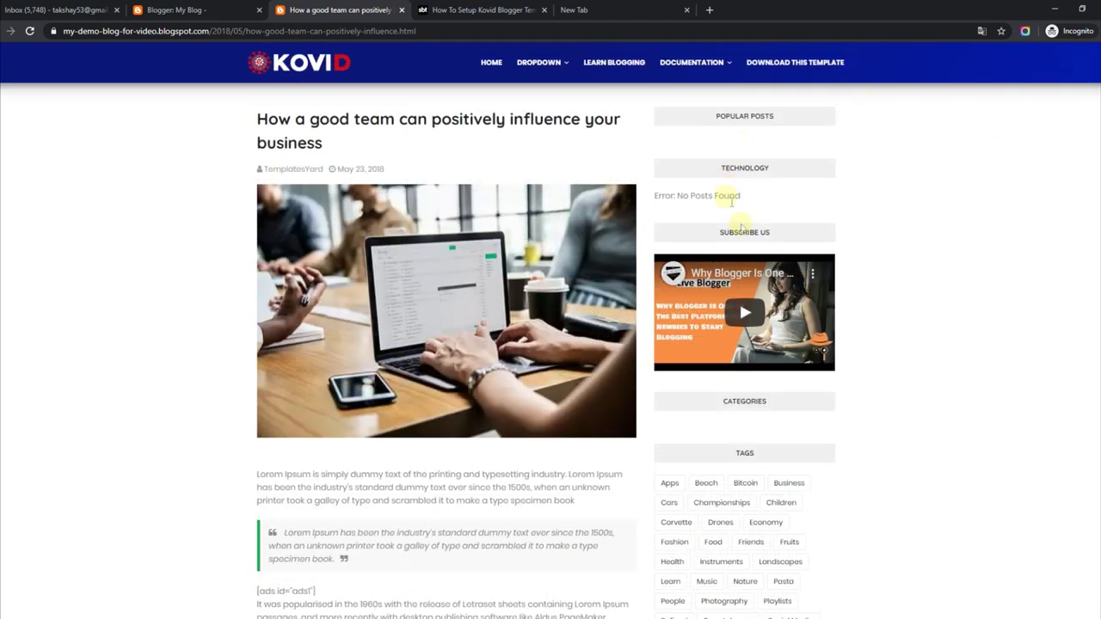
Copy the random posts shortcode 3/random/post-list from the Post List Widget section of the setup guide
{"action": "left_click", "coordinate": [470, 5]}
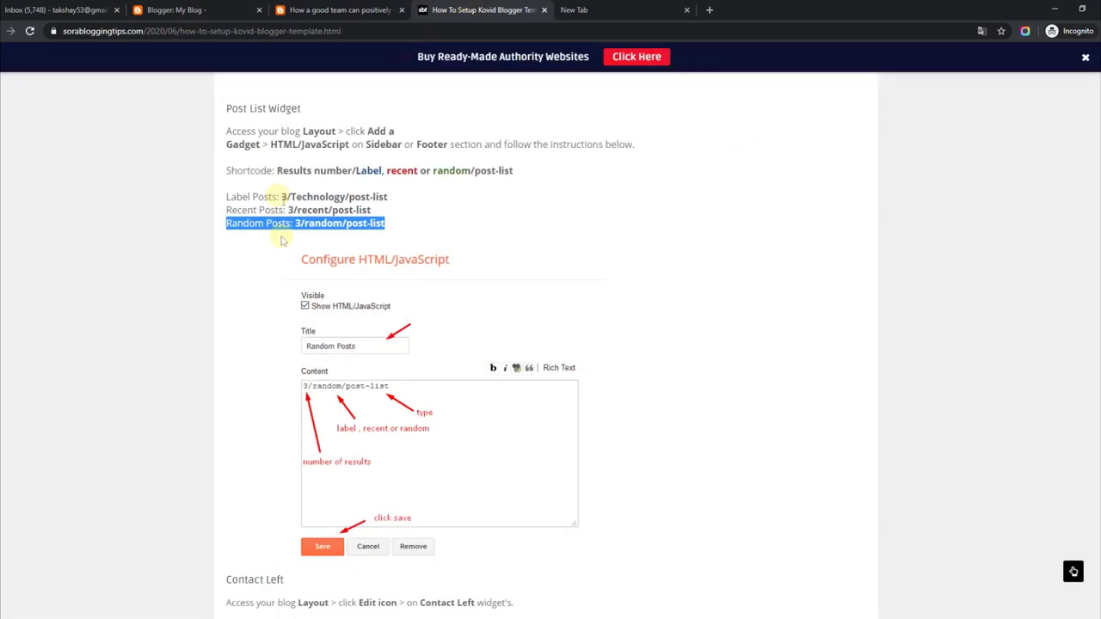
{"action": "left_click", "coordinate": [317, 245]}
{"action": "left_click_drag", "start_coordinate": [297, 223], "coordinate": [376, 223]}
{"action": "right_click", "coordinate": [368, 225]}
{"action": "left_click", "coordinate": [407, 236]}
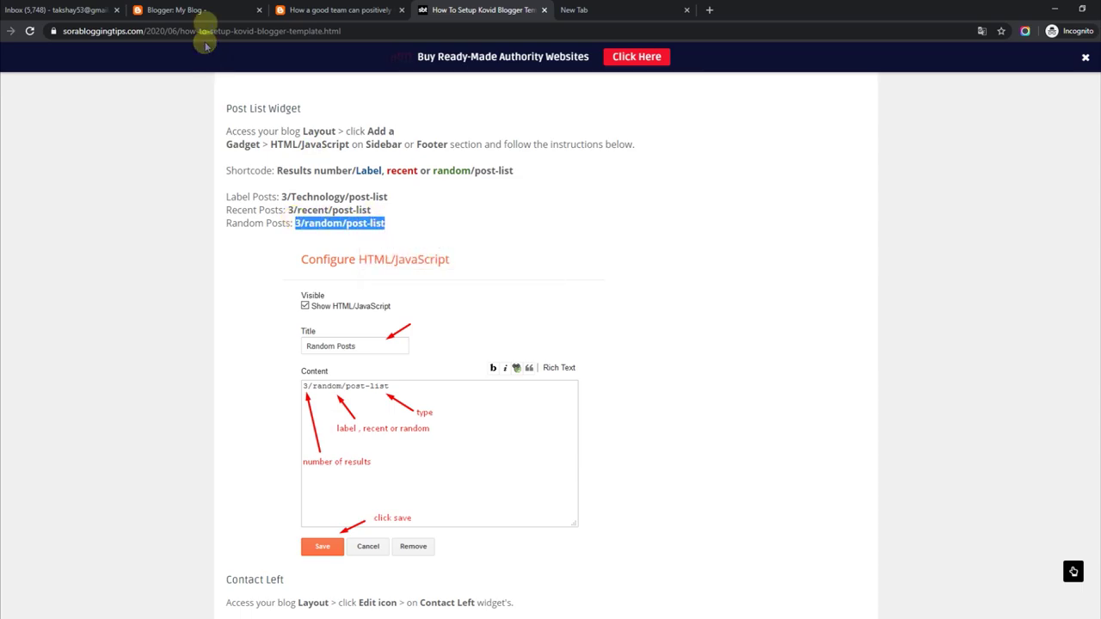
Add an HTML/JavaScript gadget containing 3/random/post-list to the blog layout's Sidebar Right section, save it and reload the published post
{"action": "left_click", "coordinate": [204, 13]}
{"action": "left_click", "coordinate": [34, 312]}
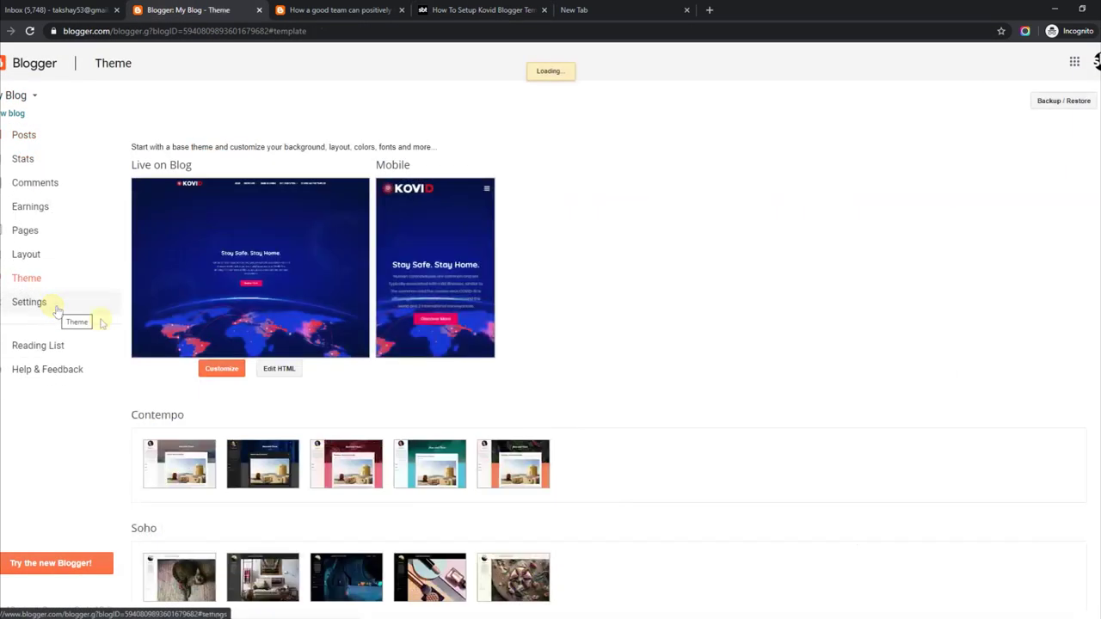
{"action": "left_click", "coordinate": [40, 260]}
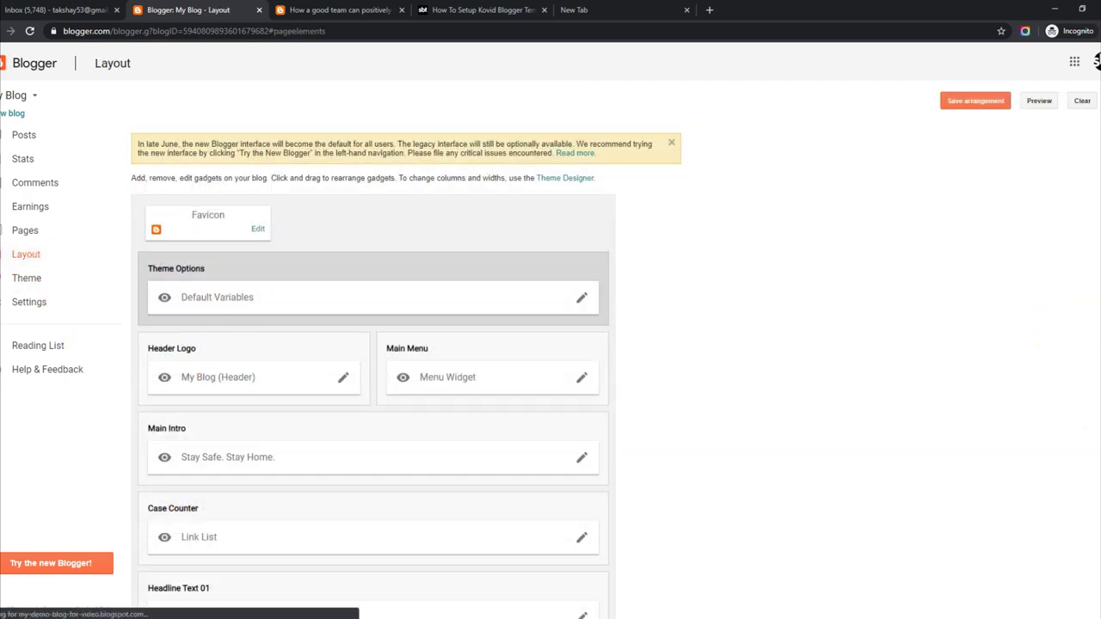
{"action": "scroll", "coordinate": [374, 369], "scroll_direction": "down", "scroll_amount": 5}
{"action": "scroll", "coordinate": [373, 370], "scroll_direction": "down", "scroll_amount": 6}
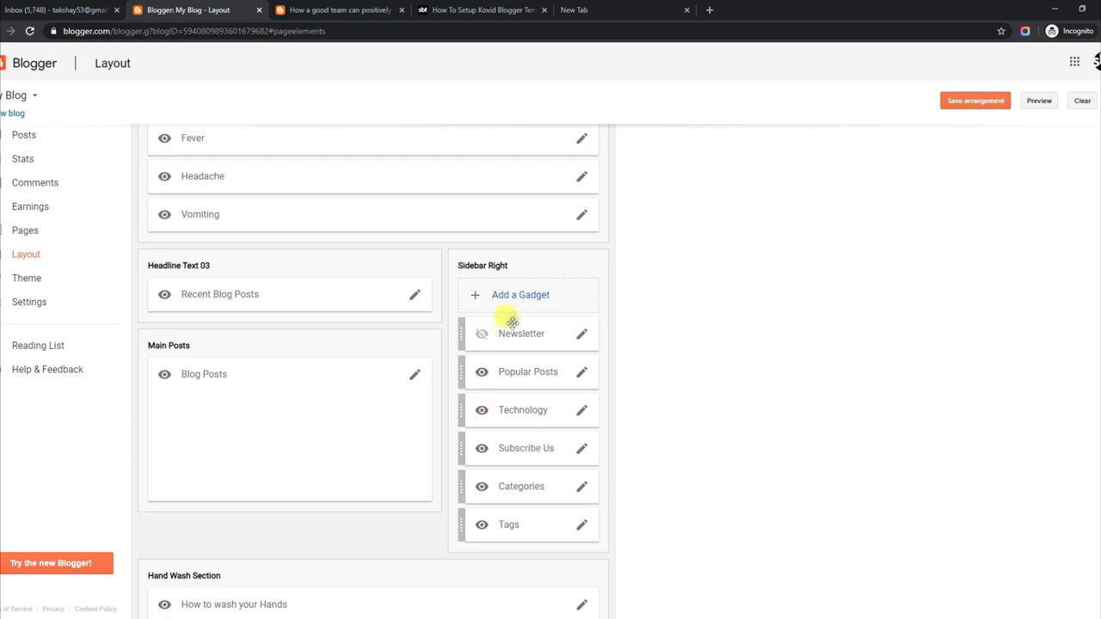
{"action": "left_click", "coordinate": [521, 301]}
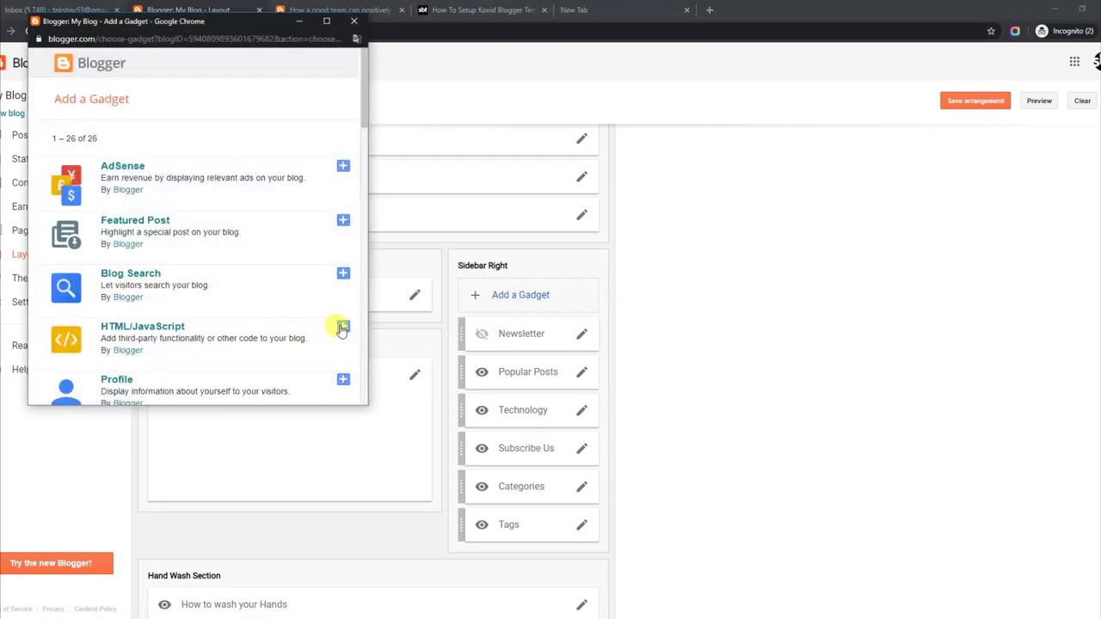
{"action": "left_click", "coordinate": [341, 329]}
{"action": "right_click", "coordinate": [72, 229]}
{"action": "right_click", "coordinate": [72, 229]}
{"action": "left_click", "coordinate": [100, 332]}
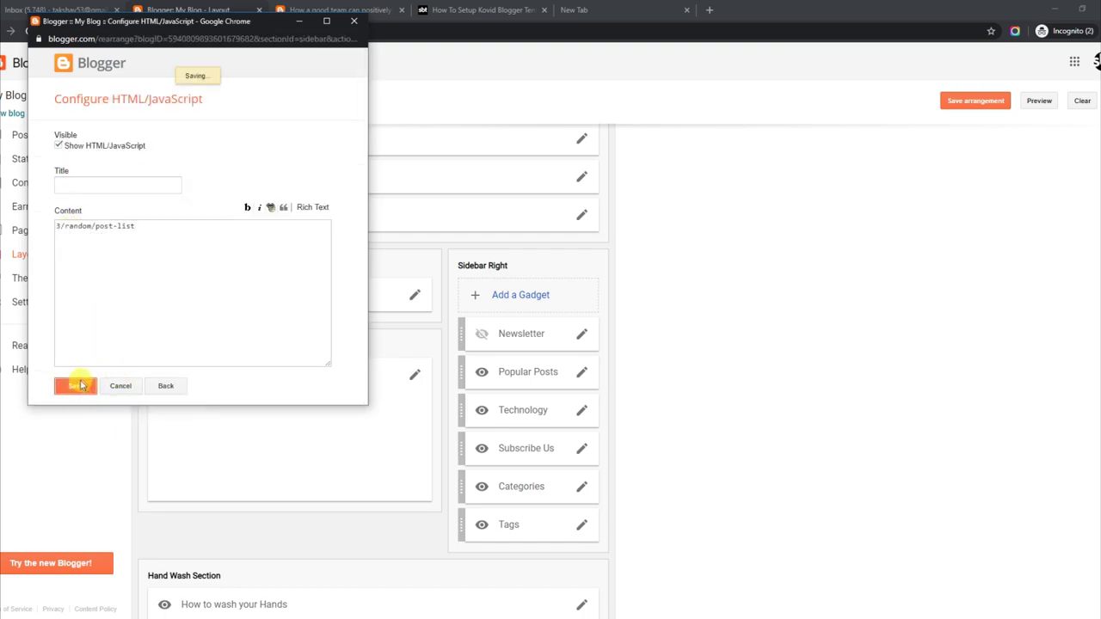
{"action": "left_click", "coordinate": [327, 10]}
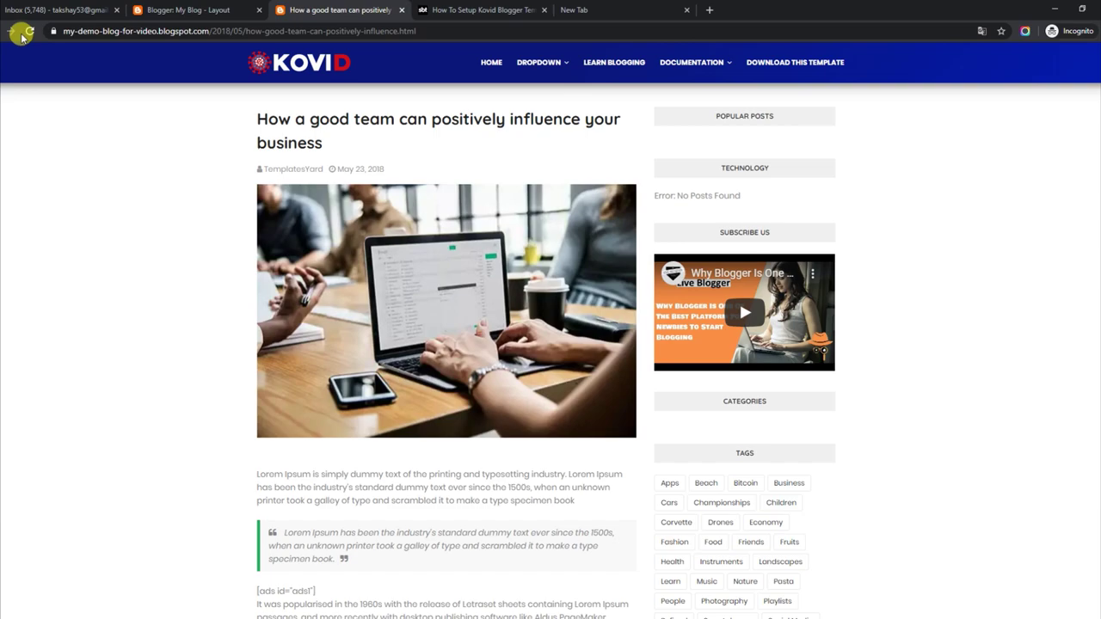
{"action": "left_click", "coordinate": [29, 32]}
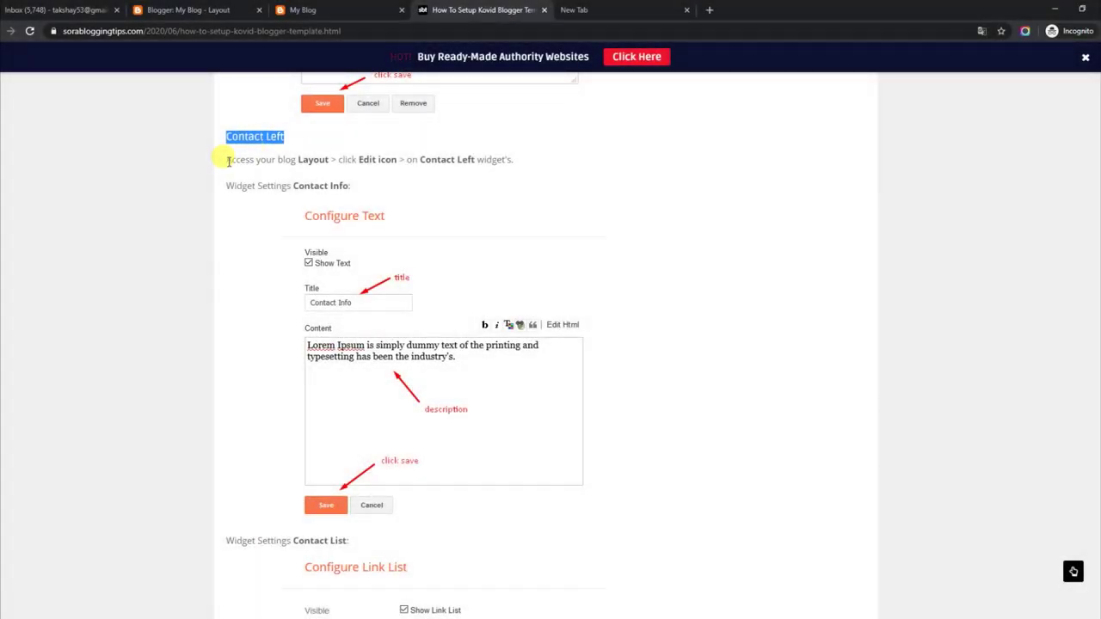
Read the Contact Left instructions for the Contact Info and Contact List widgets in the setup guide
{"action": "left_click_drag", "start_coordinate": [228, 160], "coordinate": [467, 160]}
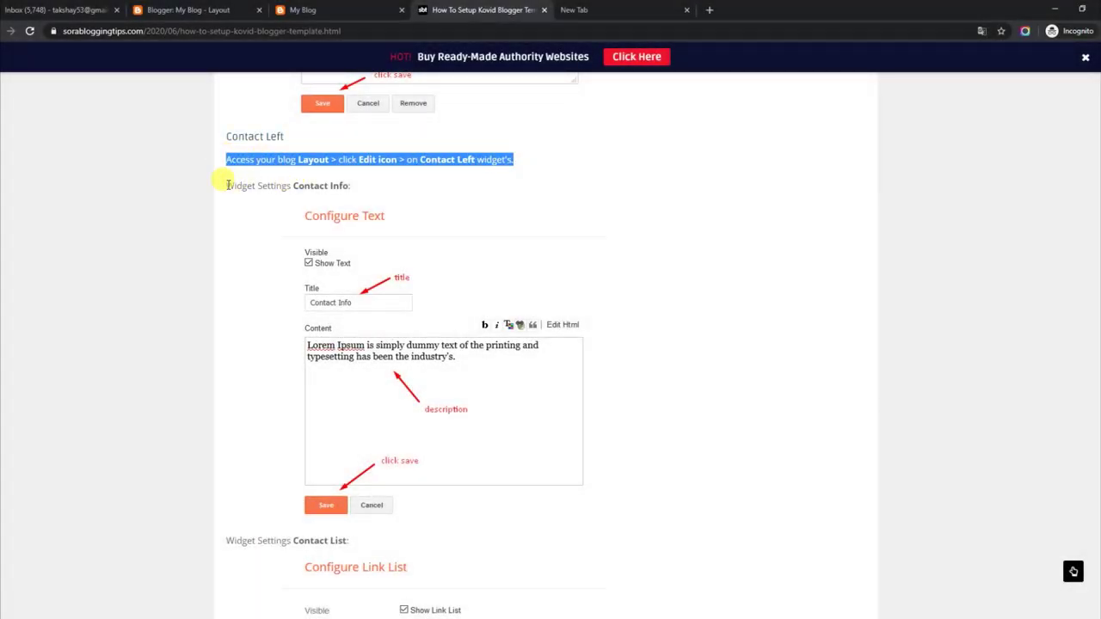
{"action": "left_click_drag", "start_coordinate": [228, 185], "coordinate": [368, 189]}
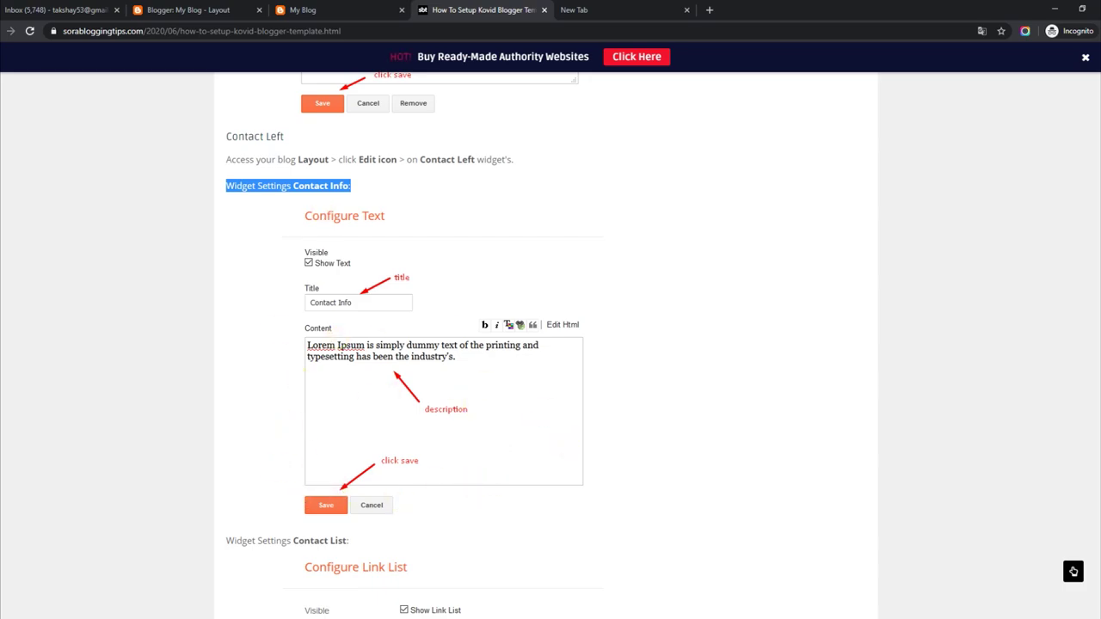
{"action": "scroll", "coordinate": [551, 344], "scroll_direction": "down", "scroll_amount": 3}
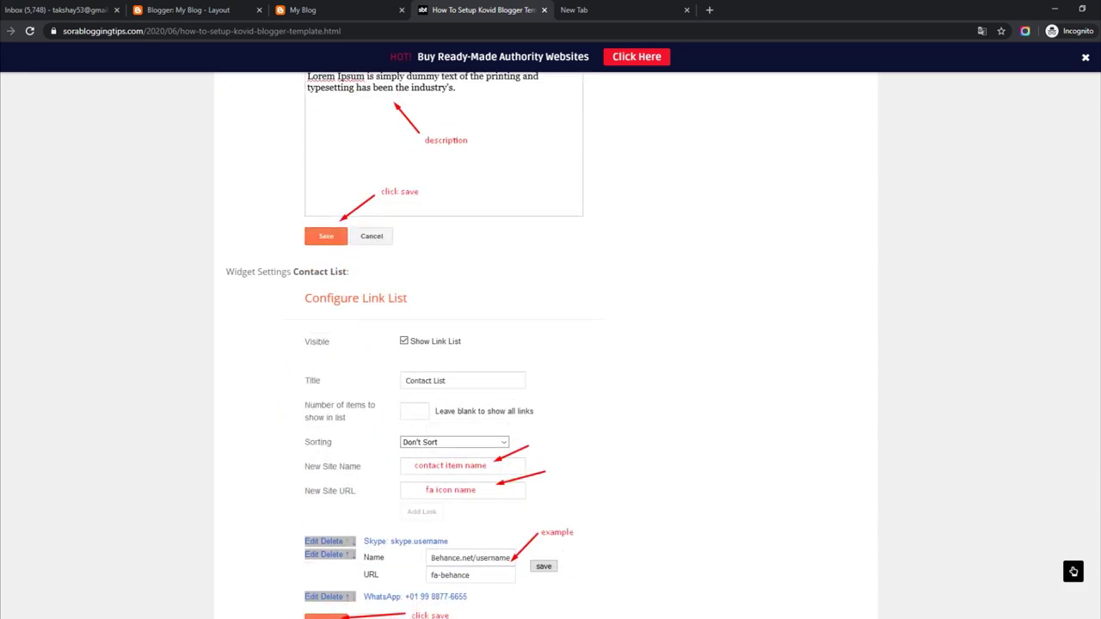
{"action": "scroll", "coordinate": [550, 344], "scroll_direction": "down", "scroll_amount": 1}
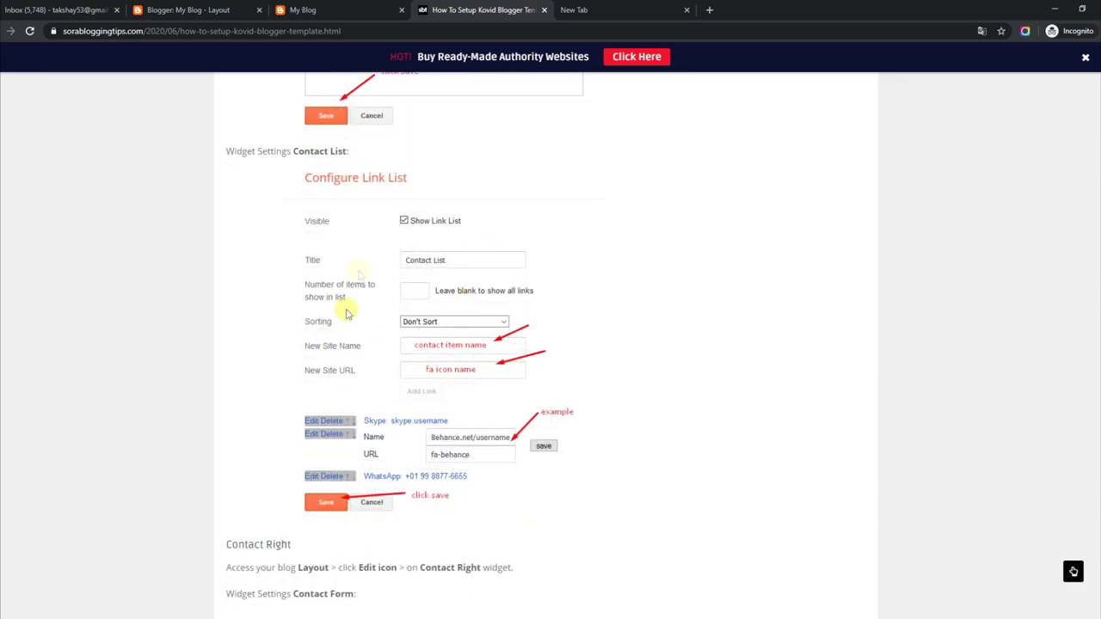
Open the Contact Info widget in the layout's Contact Left section, review its description text and save the widget
{"action": "left_click", "coordinate": [239, 7]}
{"action": "scroll", "coordinate": [1092, 402], "scroll_direction": "down", "scroll_amount": 4}
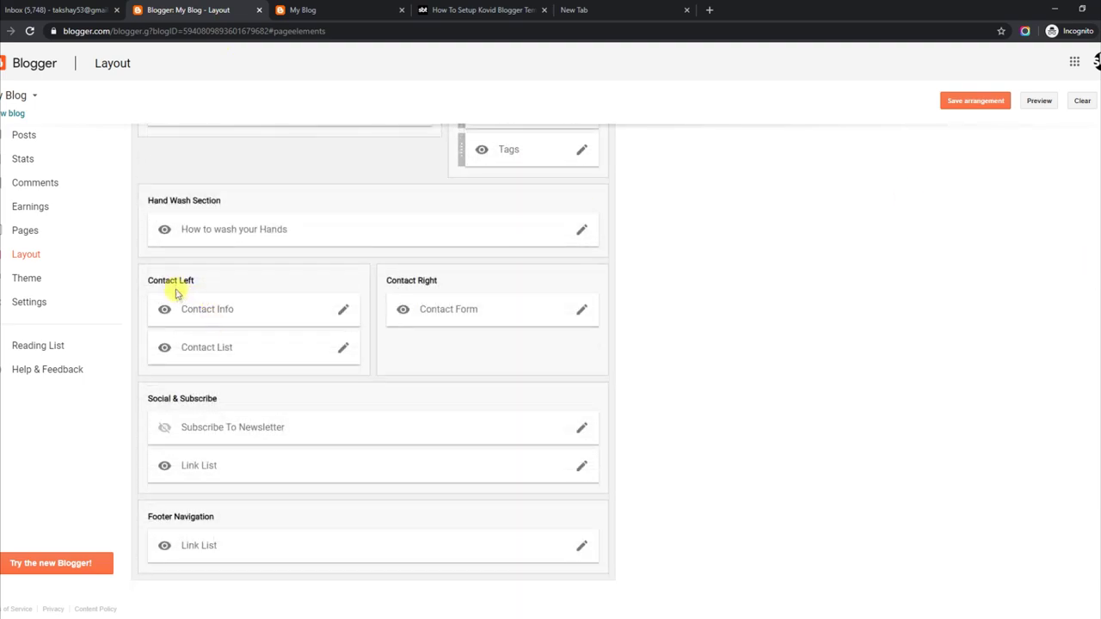
{"action": "left_click", "coordinate": [342, 311]}
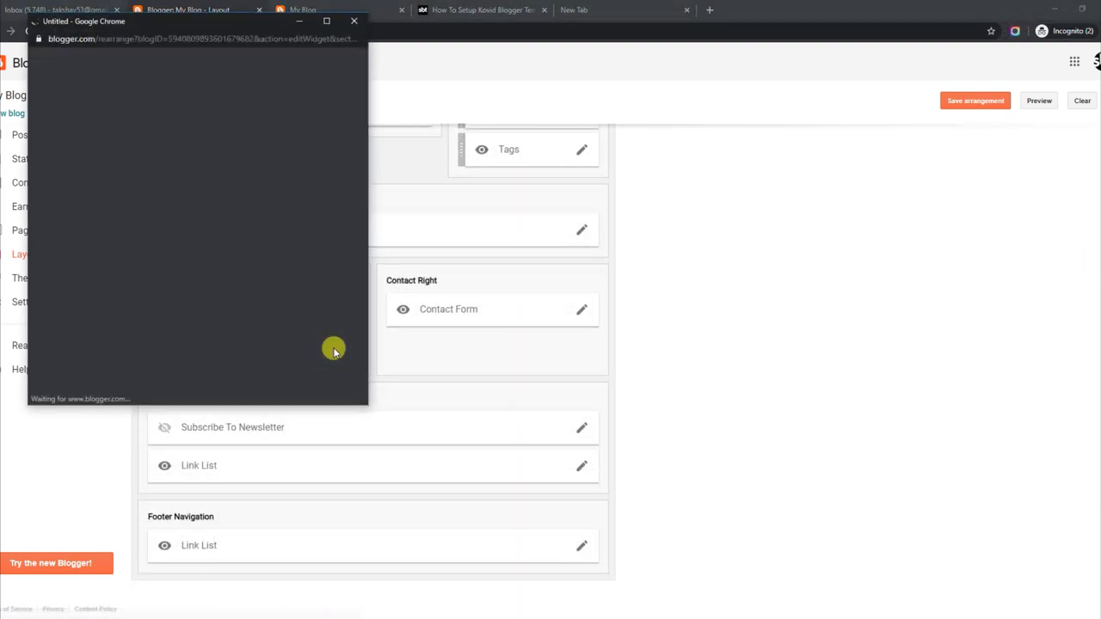
{"action": "left_click_drag", "start_coordinate": [58, 227], "coordinate": [214, 253]}
{"action": "left_click", "coordinate": [88, 387]}
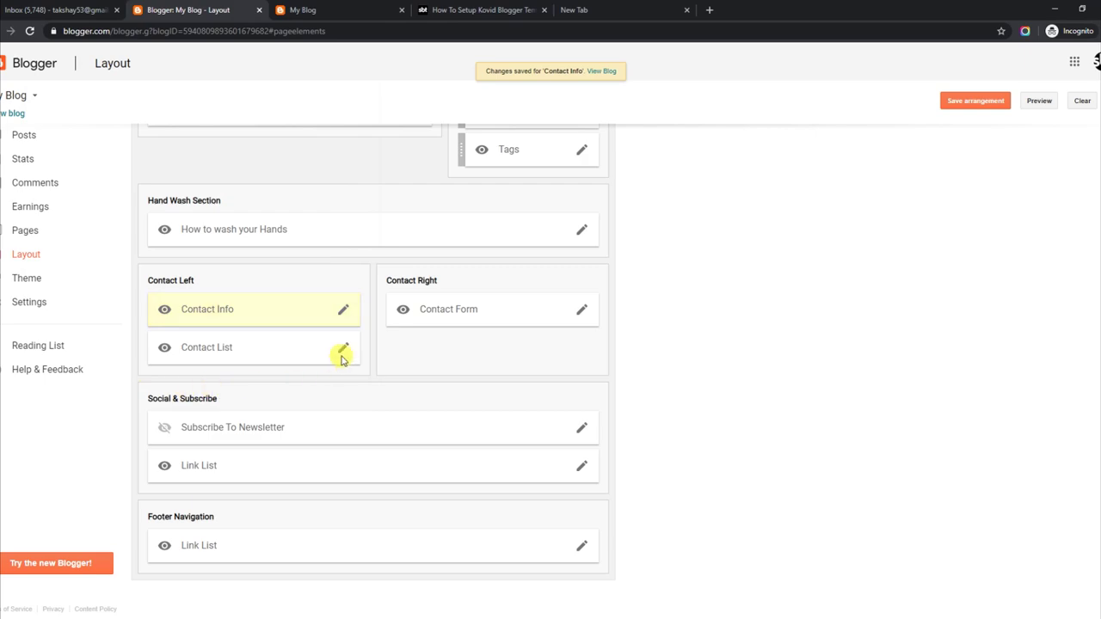
Open the Skype, Behance and WhatsApp entries of the Contact List widget for editing, save the widget and view the demo blog
{"action": "left_click", "coordinate": [343, 349]}
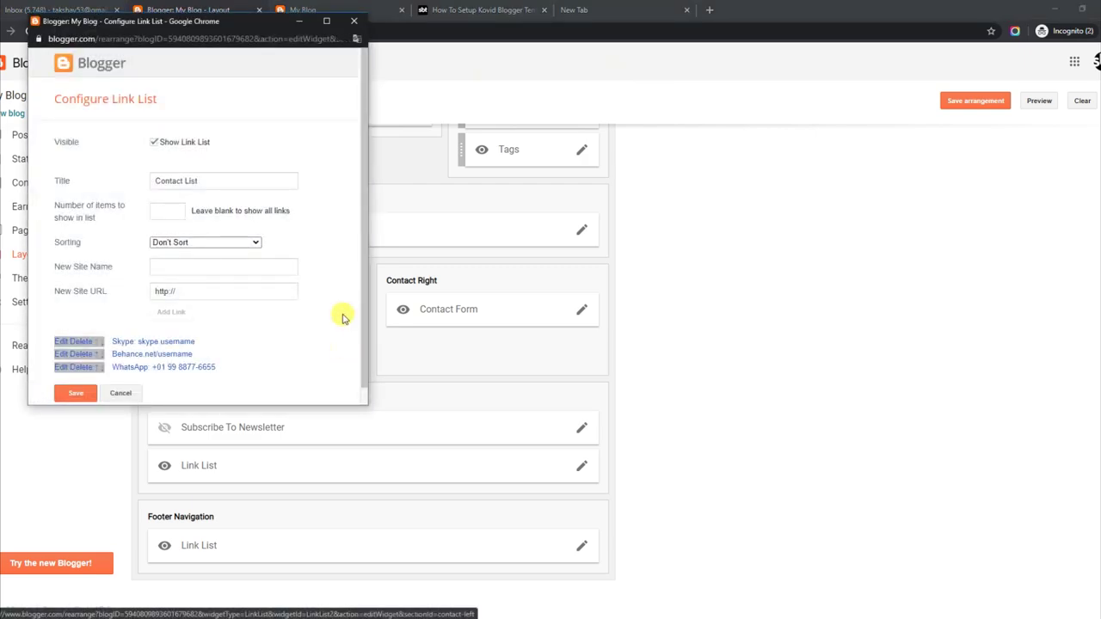
{"action": "left_click", "coordinate": [60, 341]}
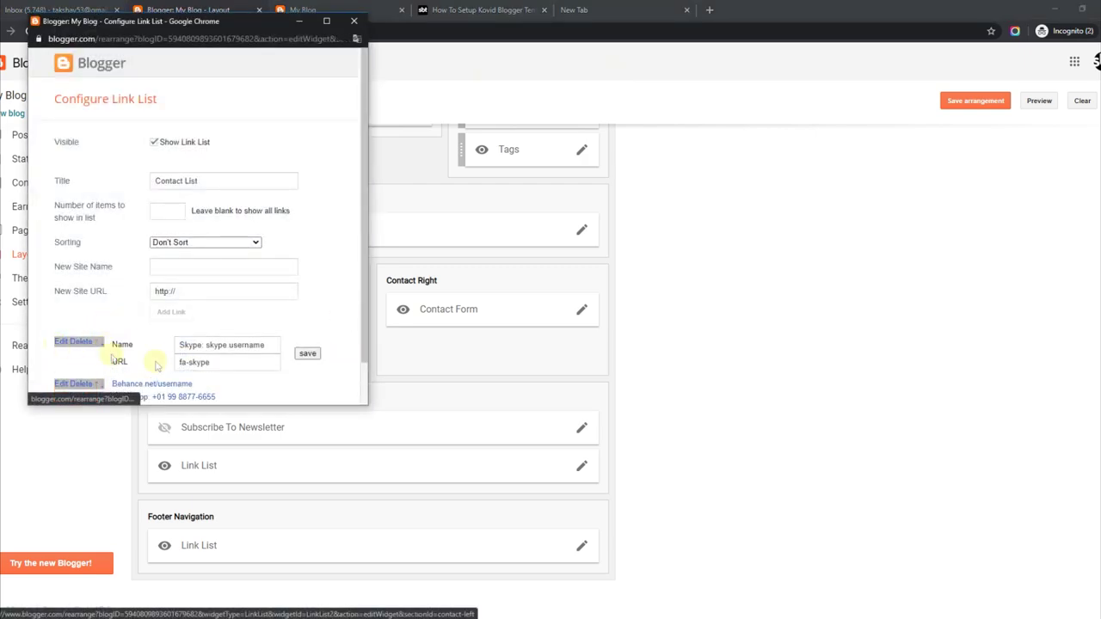
{"action": "left_click_drag", "start_coordinate": [361, 314], "coordinate": [362, 352]}
{"action": "left_click", "coordinate": [73, 341]}
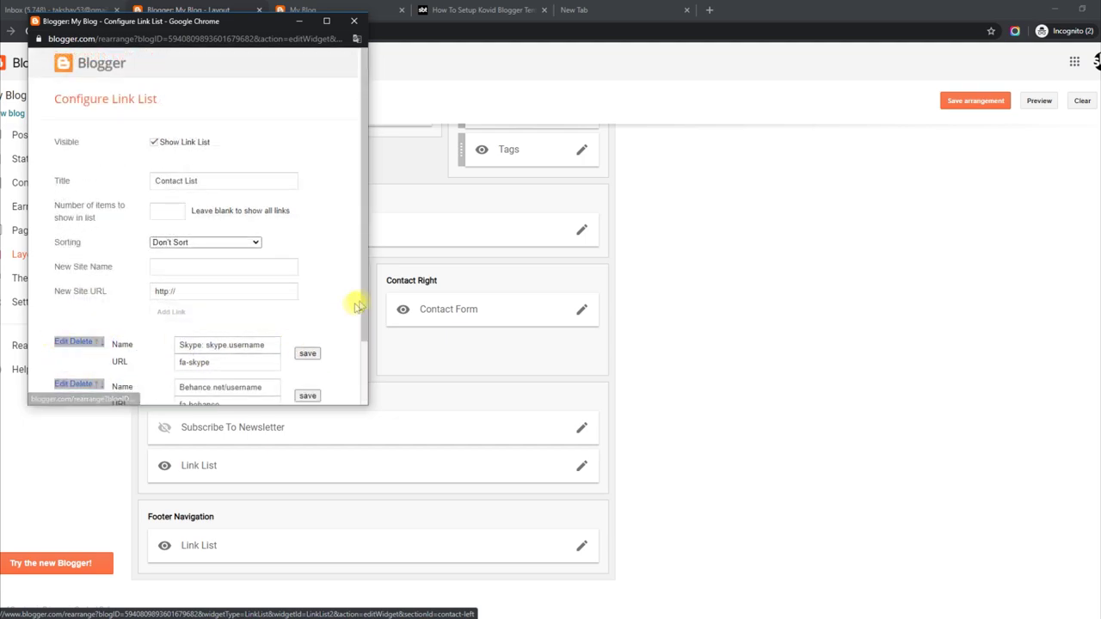
{"action": "left_click_drag", "start_coordinate": [356, 295], "coordinate": [362, 396]}
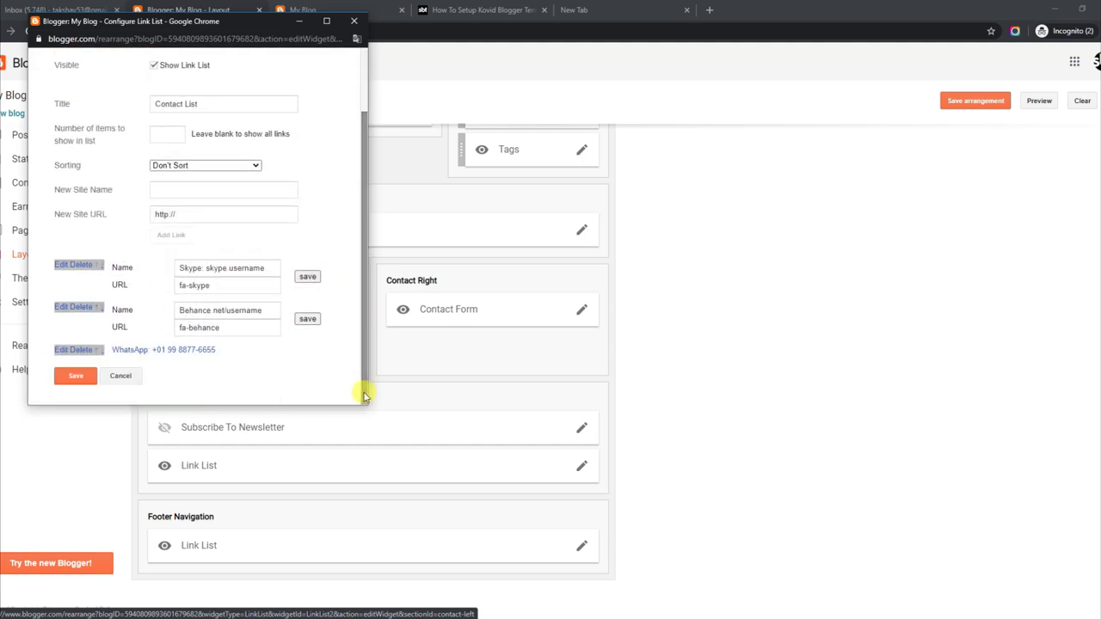
{"action": "left_click", "coordinate": [57, 350]}
{"action": "left_click_drag", "start_coordinate": [363, 295], "coordinate": [364, 391]}
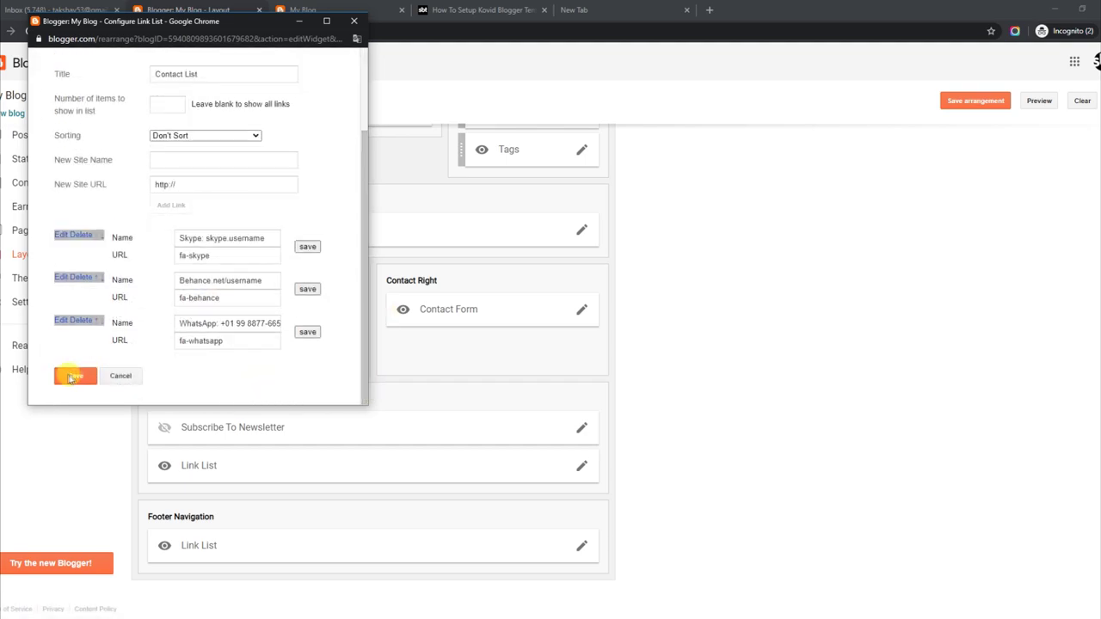
{"action": "left_click", "coordinate": [69, 378]}
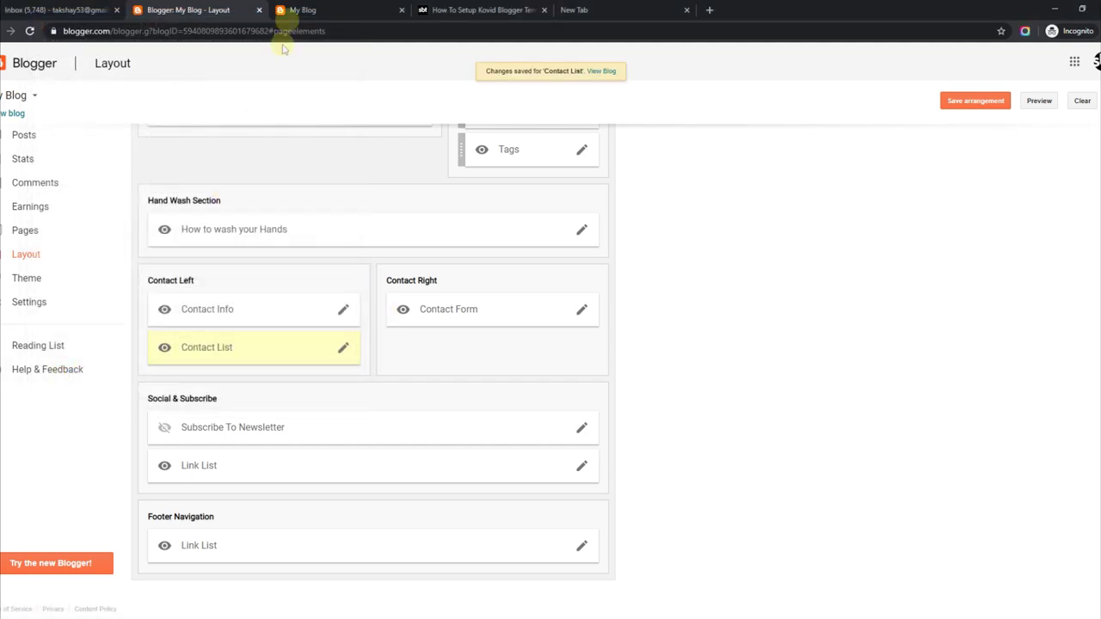
{"action": "left_click", "coordinate": [296, 11]}
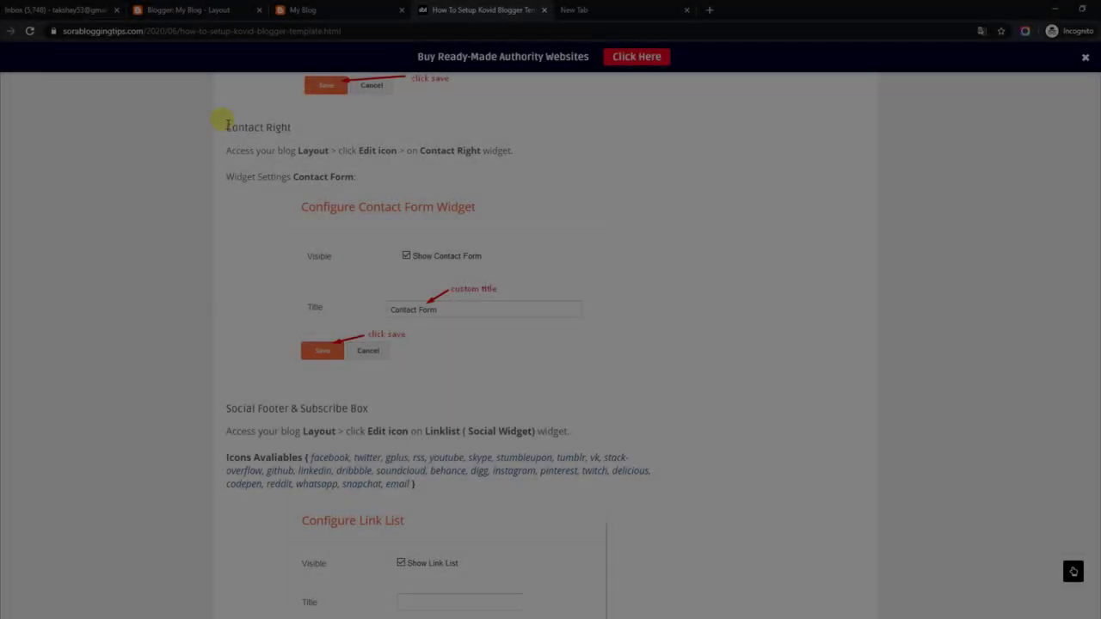
Read the Contact Right instructions for the Contact Form widget in the setup guide
{"action": "left_click_drag", "start_coordinate": [226, 127], "coordinate": [239, 126]}
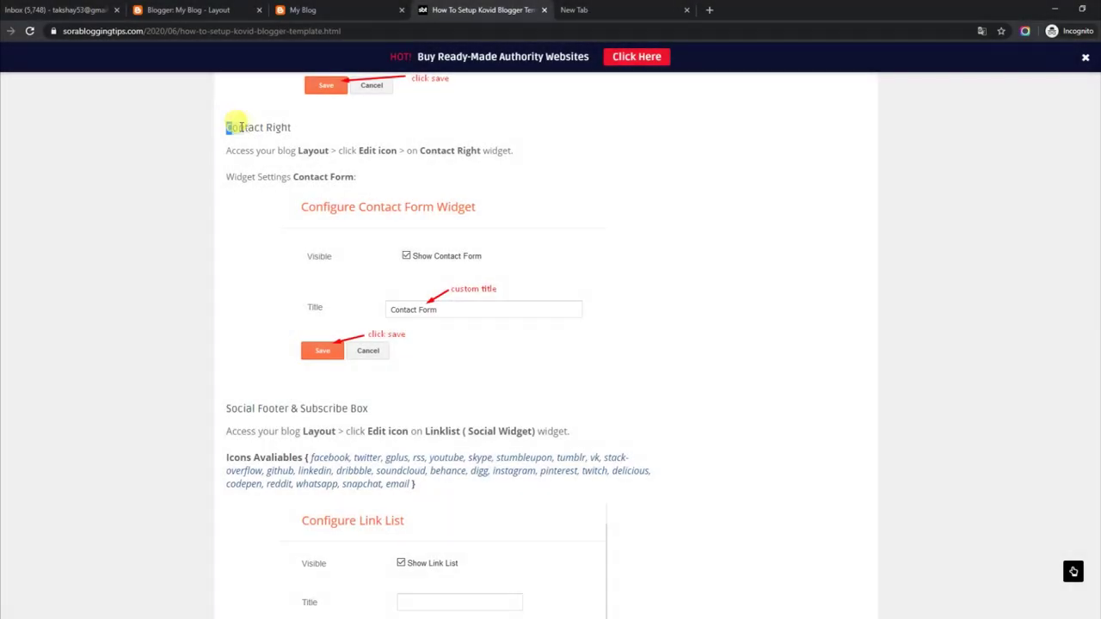
{"action": "left_click_drag", "start_coordinate": [227, 151], "coordinate": [478, 153]}
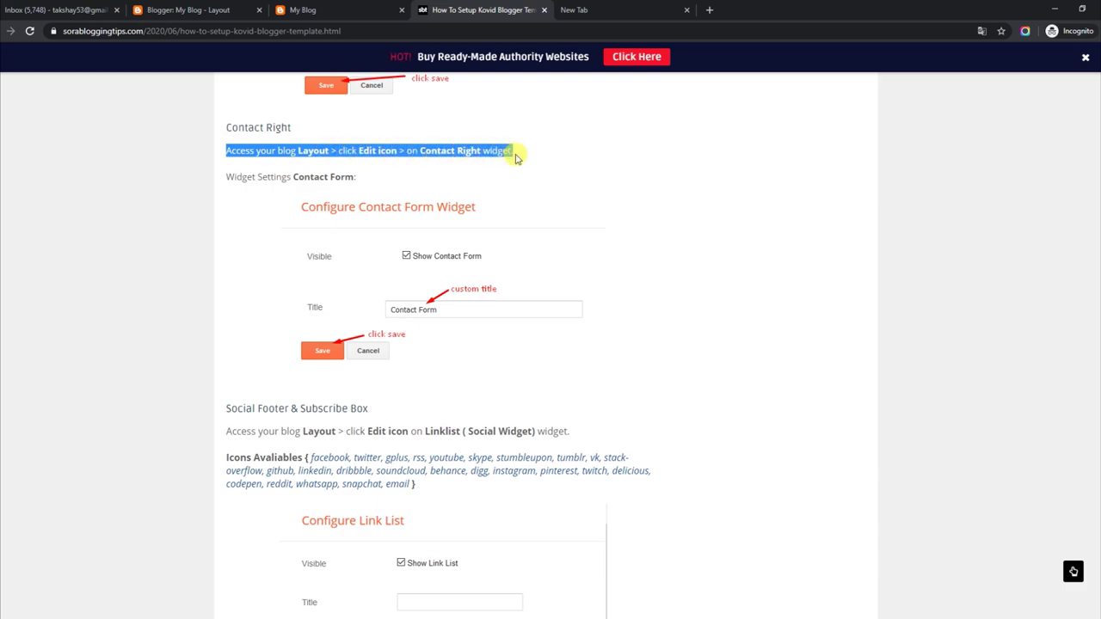
{"action": "left_click_drag", "start_coordinate": [227, 176], "coordinate": [363, 184]}
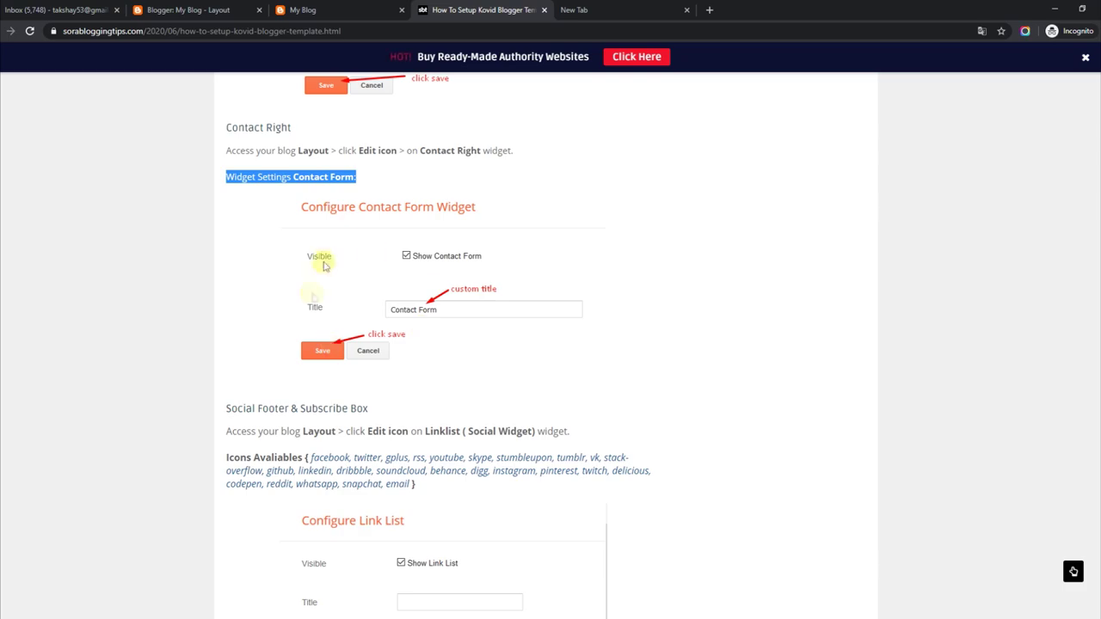
Check the name, email and message fields of the contact form in the demo blog's footer
{"action": "left_click", "coordinate": [336, 9]}
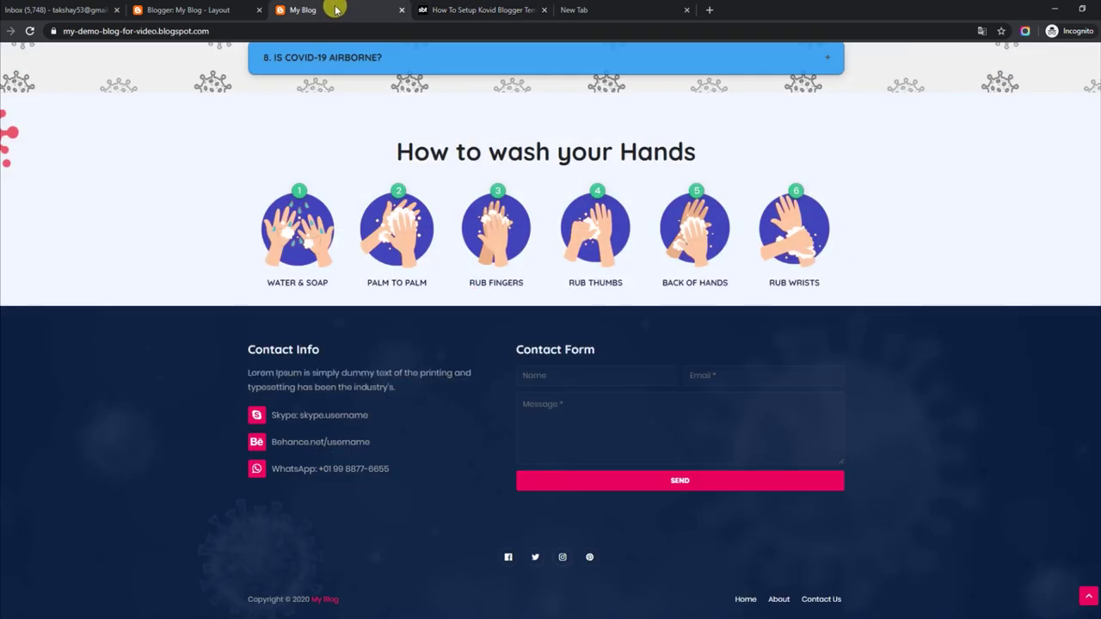
{"action": "left_click", "coordinate": [570, 375]}
{"action": "left_click", "coordinate": [741, 378]}
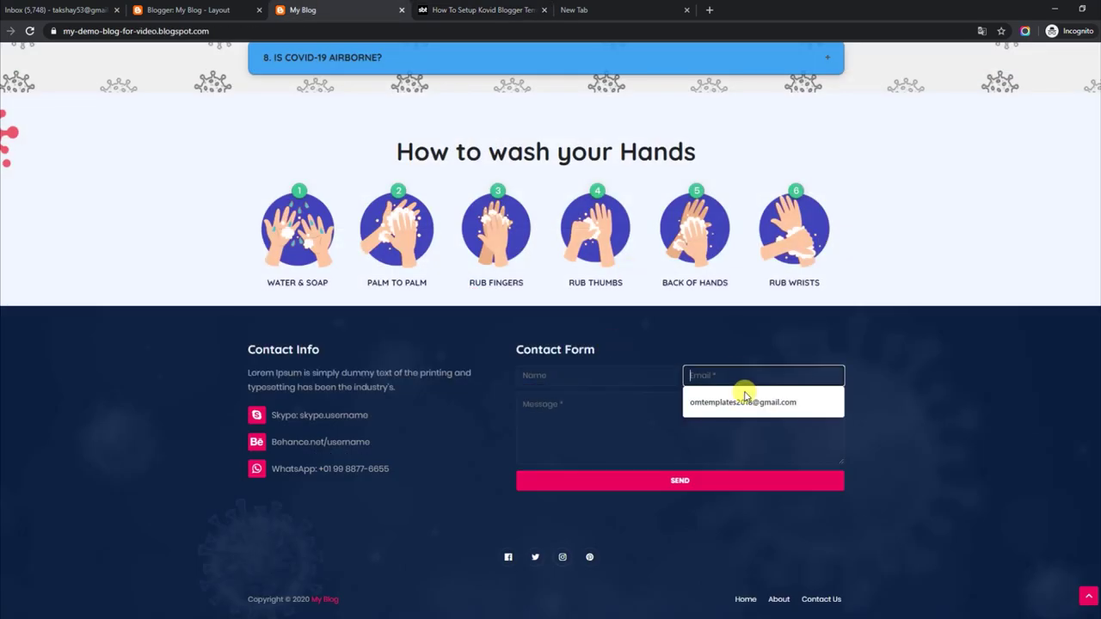
{"action": "left_click", "coordinate": [627, 425]}
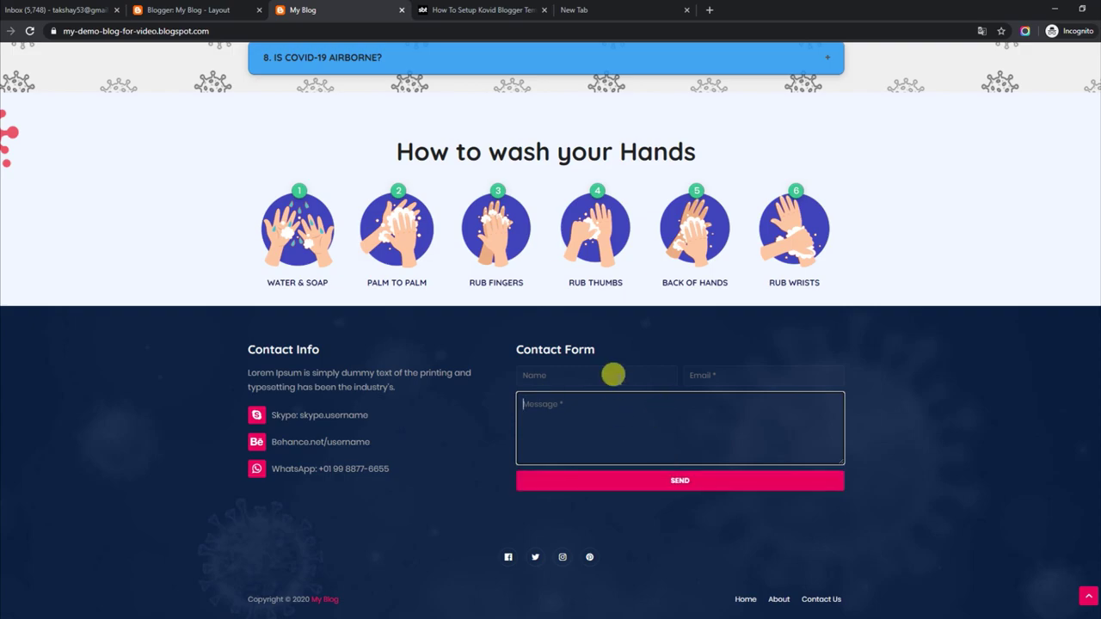
Open the Contact Form widget in the layout's Contact Right section, save it with the title Contact Form and view the demo blog
{"action": "left_click", "coordinate": [190, 9]}
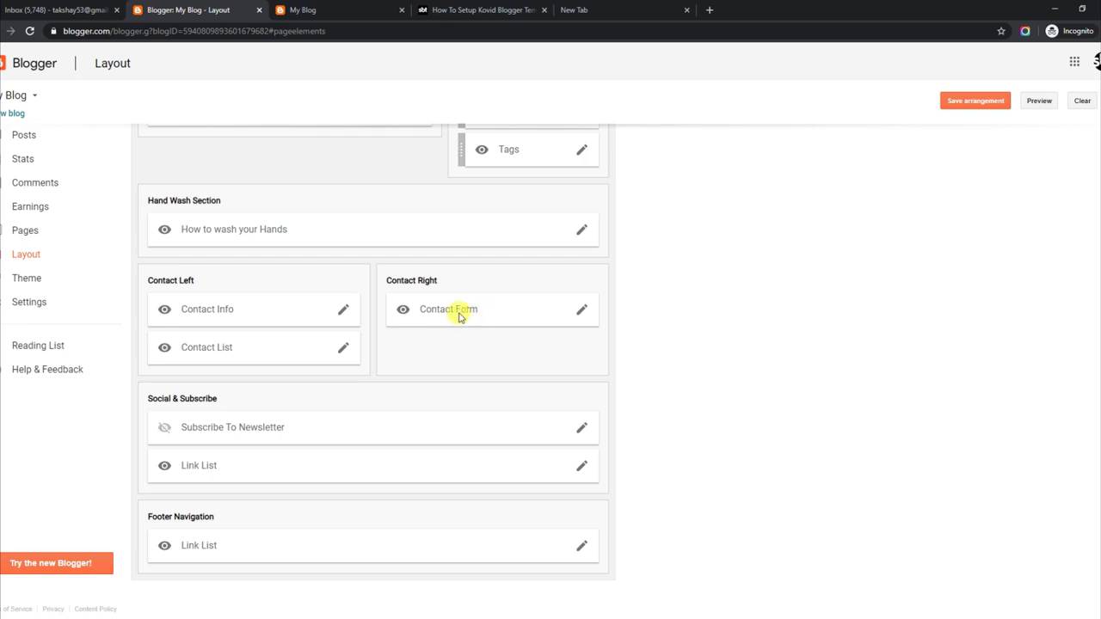
{"action": "left_click", "coordinate": [581, 314]}
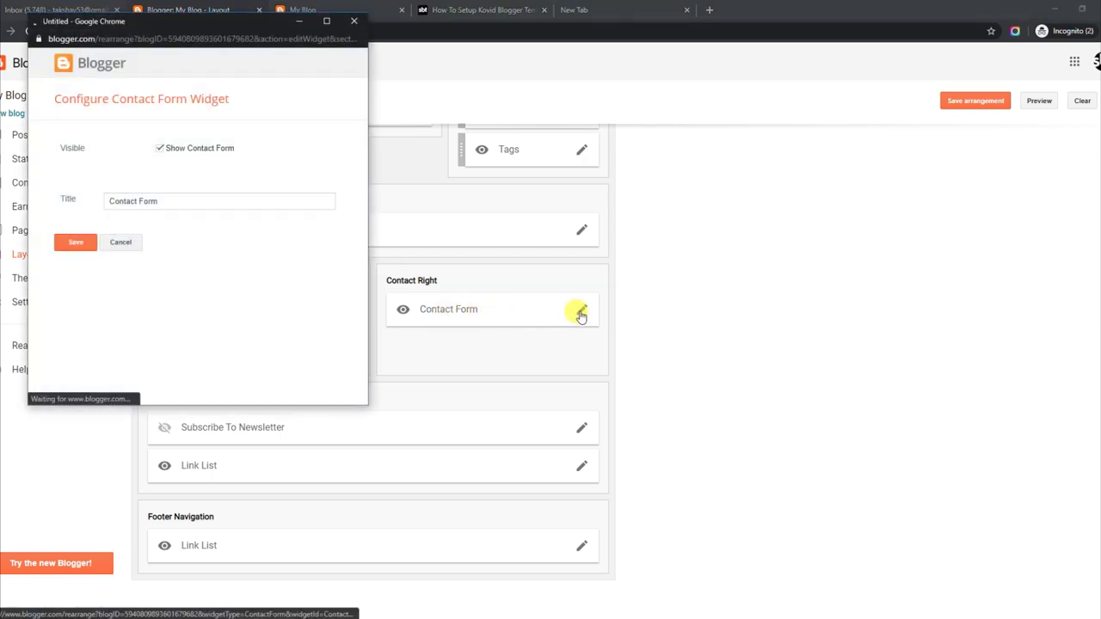
{"action": "left_click_drag", "start_coordinate": [160, 202], "coordinate": [106, 199]}
{"action": "left_click", "coordinate": [78, 241]}
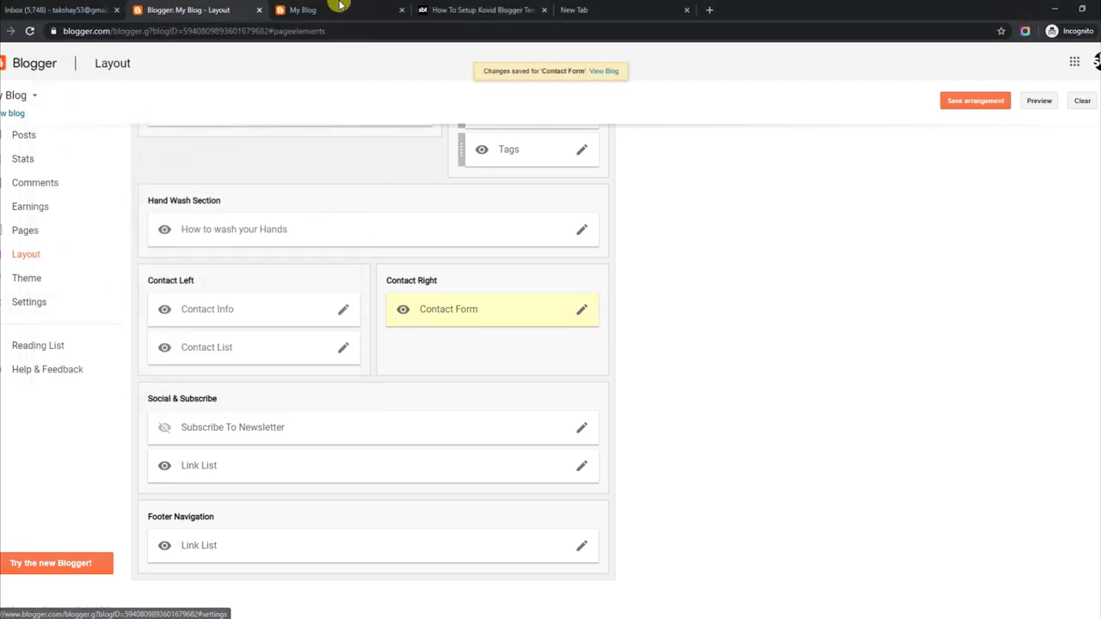
{"action": "left_click", "coordinate": [340, 6]}
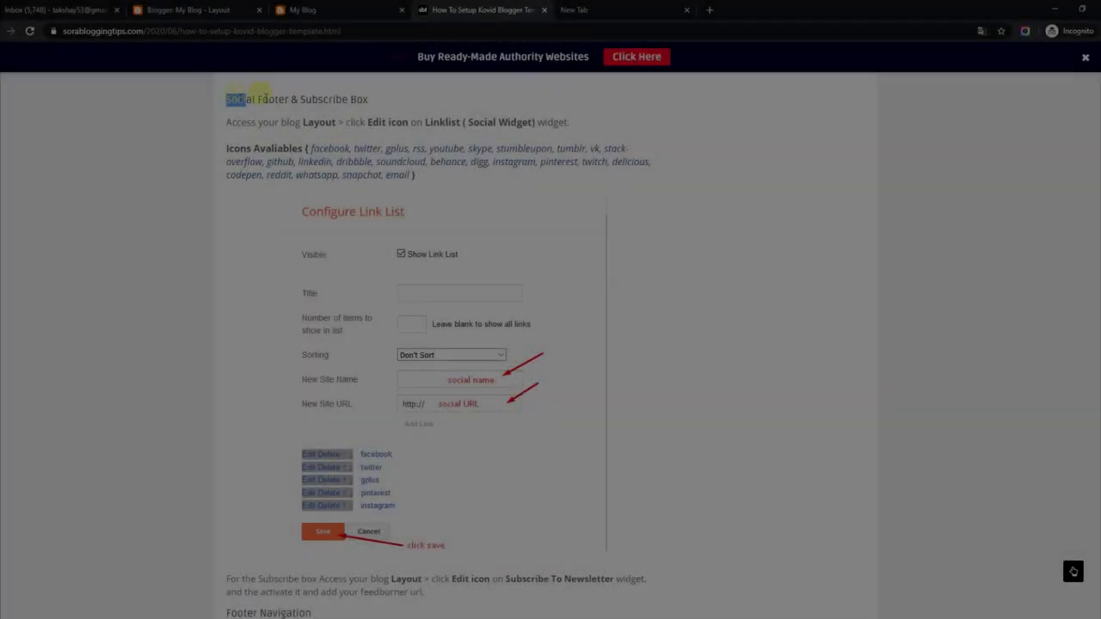
Read the Social Footer & Subscribe Box instructions and the list of available social icons in the setup guide
{"action": "left_click_drag", "start_coordinate": [251, 99], "coordinate": [370, 99]}
{"action": "left_click_drag", "start_coordinate": [229, 120], "coordinate": [564, 122]}
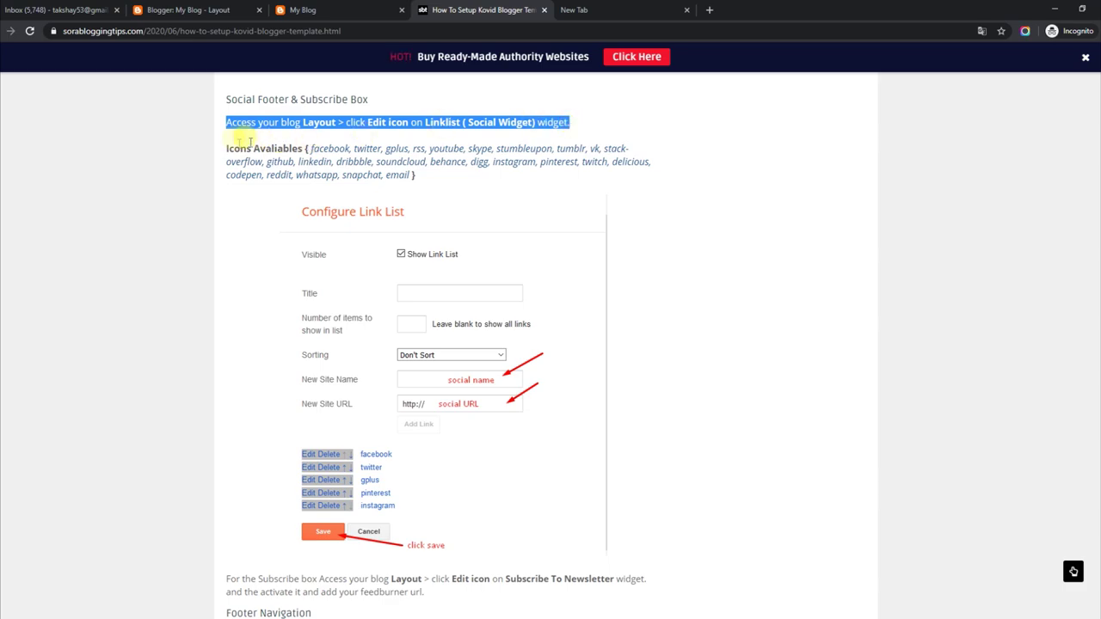
{"action": "left_click_drag", "start_coordinate": [227, 148], "coordinate": [434, 193]}
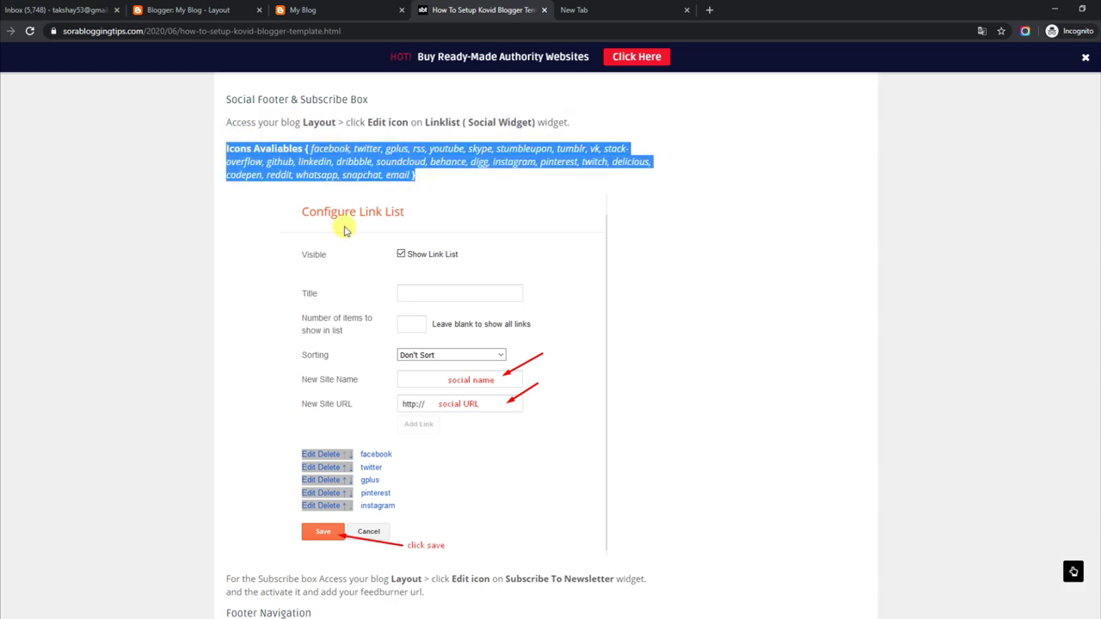
Read the Subscribe To Newsletter instructions in the setup guide and check the social icons in the demo blog's footer
{"action": "left_click_drag", "start_coordinate": [232, 574], "coordinate": [440, 594]}
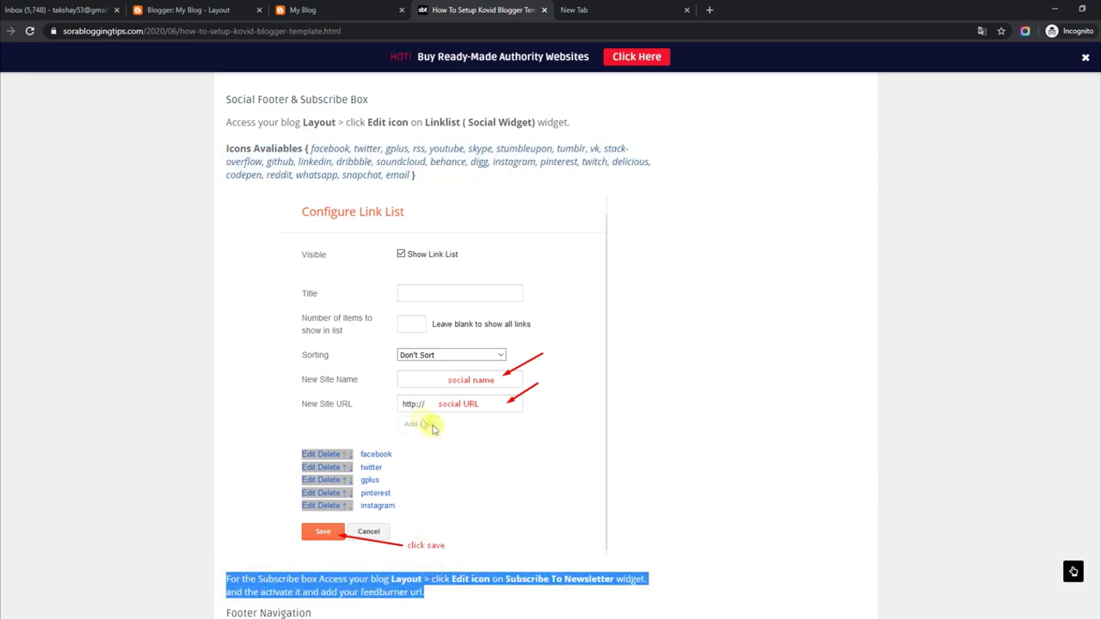
{"action": "left_click", "coordinate": [356, 10]}
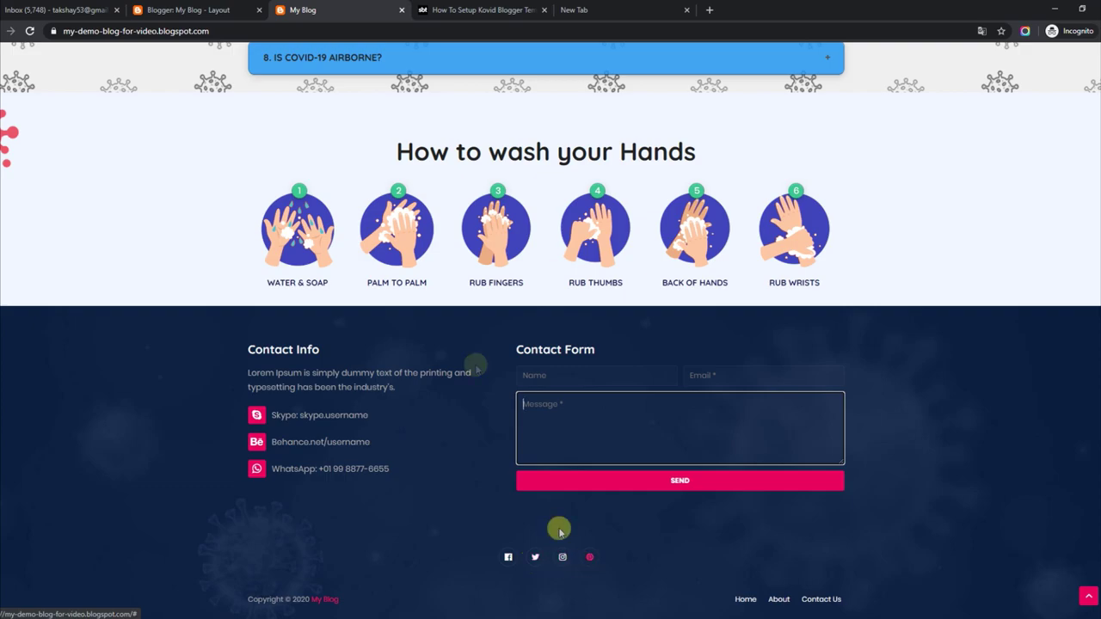
Open the Link List widget in the layout's Social & Subscribe section, expand its facebook, twitter, instagram and pinterest entries for editing, and save the widget
{"action": "left_click", "coordinate": [191, 10]}
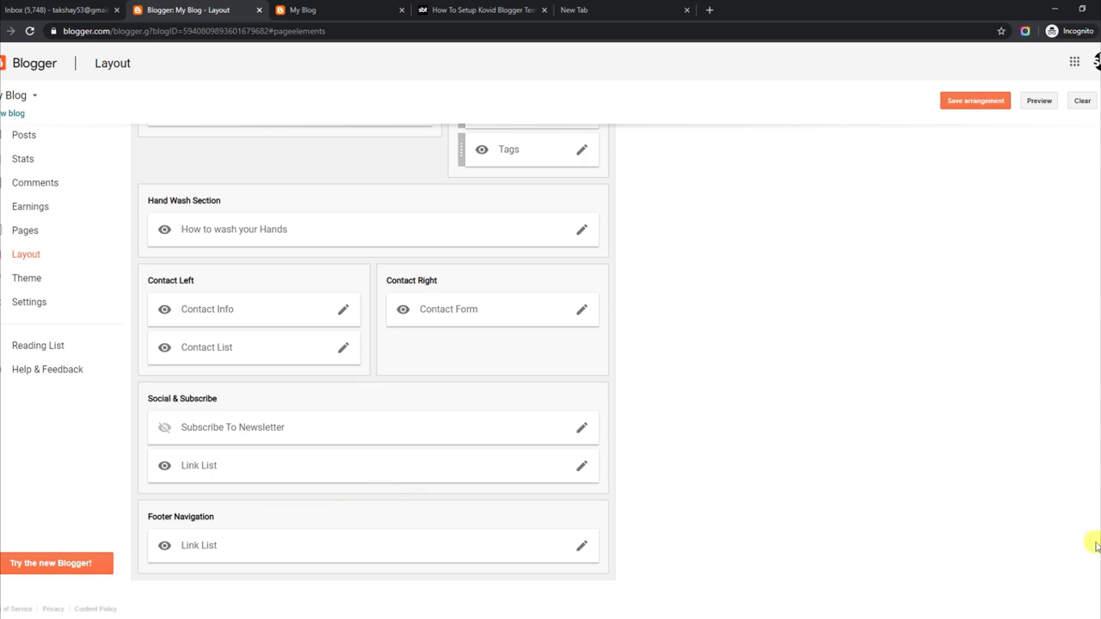
{"action": "left_click", "coordinate": [582, 466]}
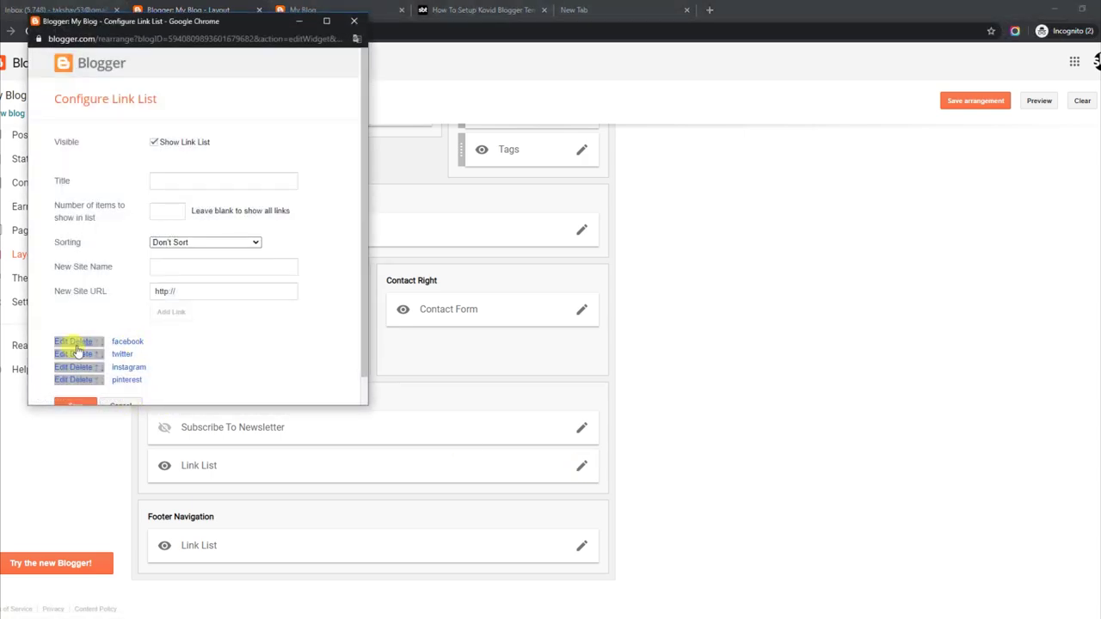
{"action": "left_click", "coordinate": [60, 342]}
{"action": "scroll", "coordinate": [366, 378], "scroll_direction": "down", "scroll_amount": 1}
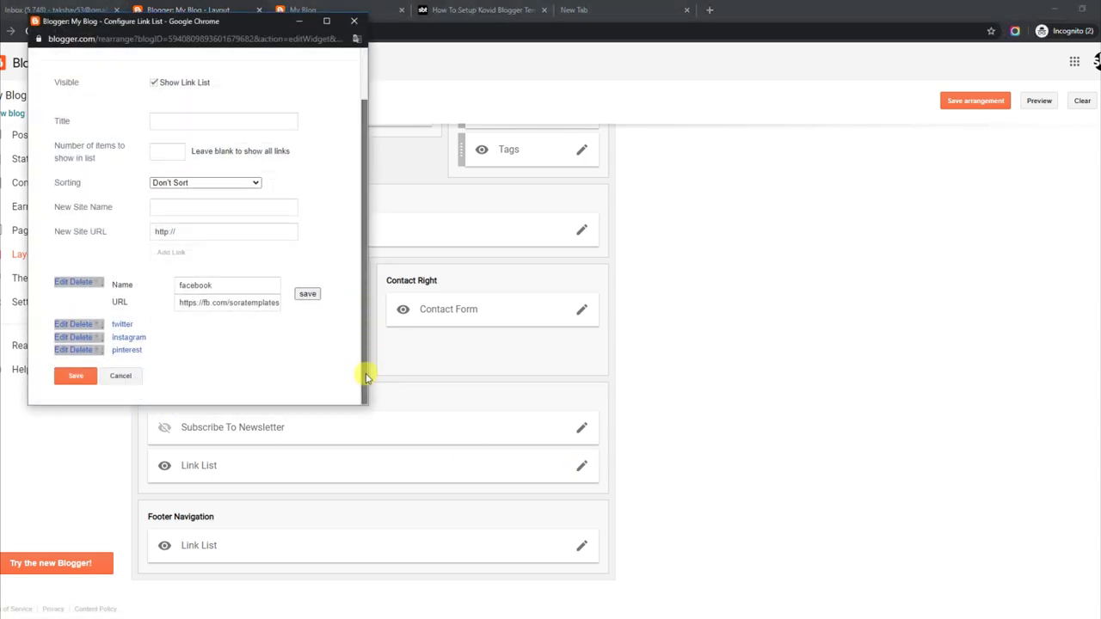
{"action": "left_click", "coordinate": [60, 324]}
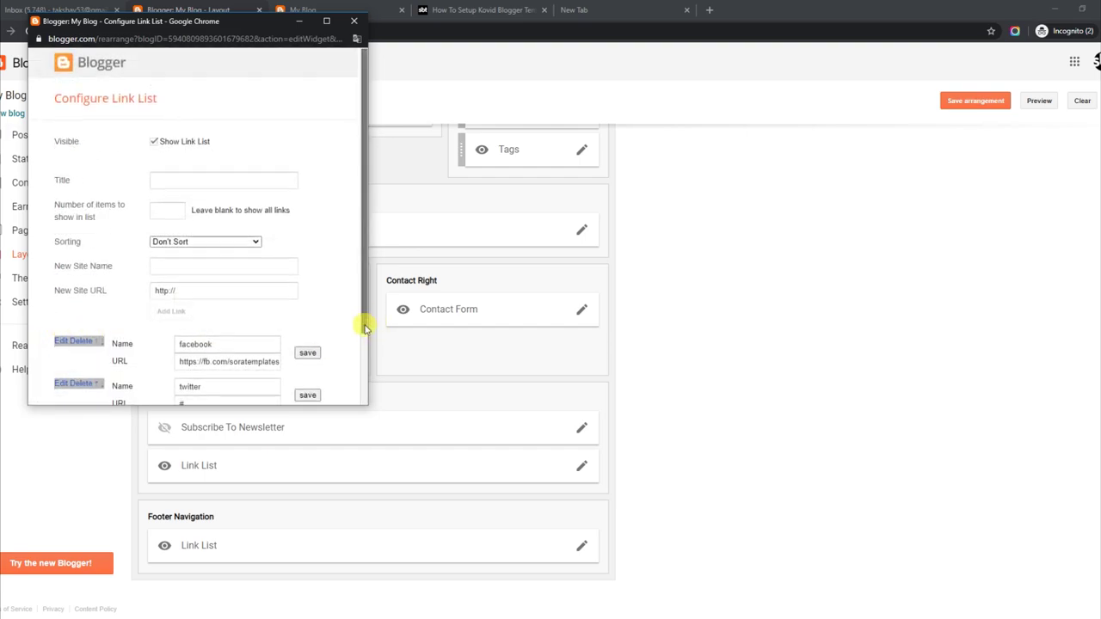
{"action": "scroll", "coordinate": [366, 327], "scroll_direction": "down", "scroll_amount": 1}
{"action": "left_click", "coordinate": [62, 348]}
{"action": "scroll", "coordinate": [364, 320], "scroll_direction": "down", "scroll_amount": 2}
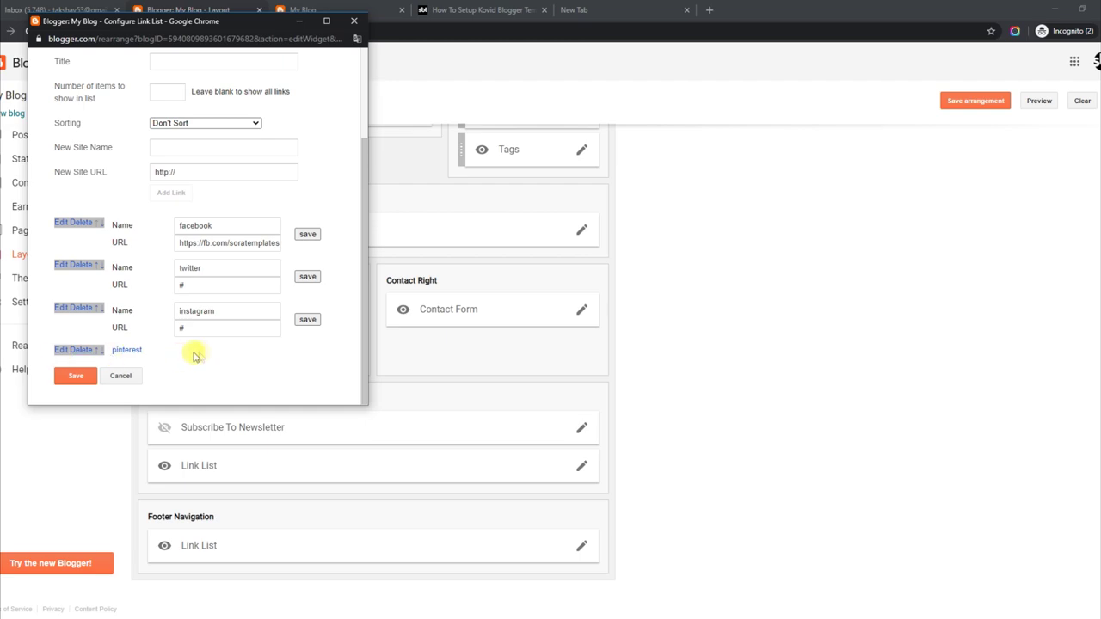
{"action": "left_click", "coordinate": [54, 351]}
{"action": "scroll", "coordinate": [361, 284], "scroll_direction": "down", "scroll_amount": 2}
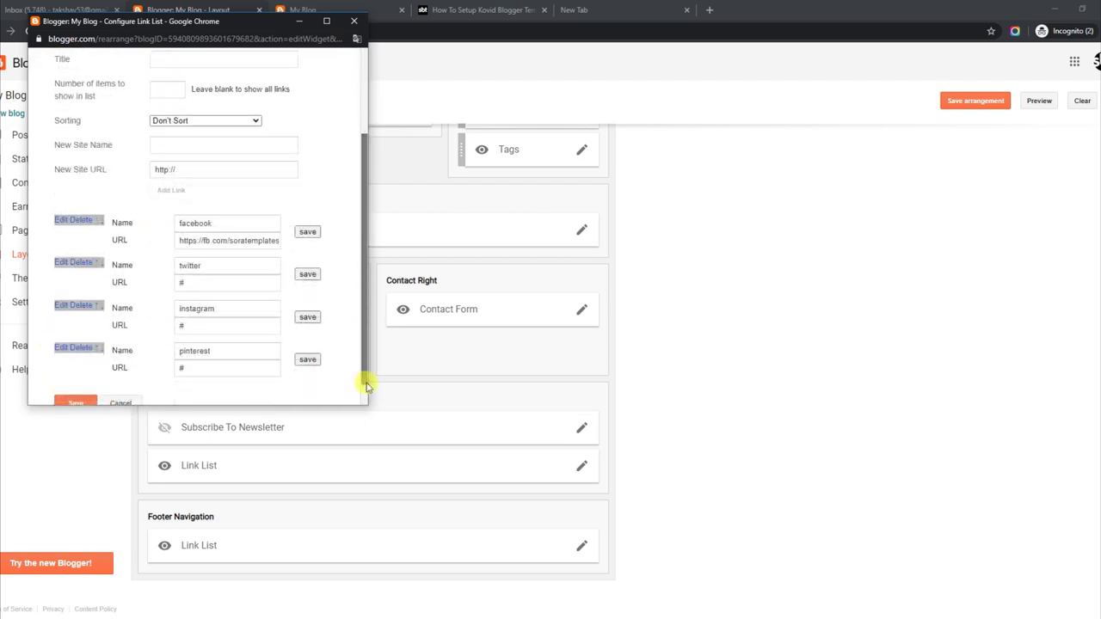
{"action": "left_click", "coordinate": [75, 377]}
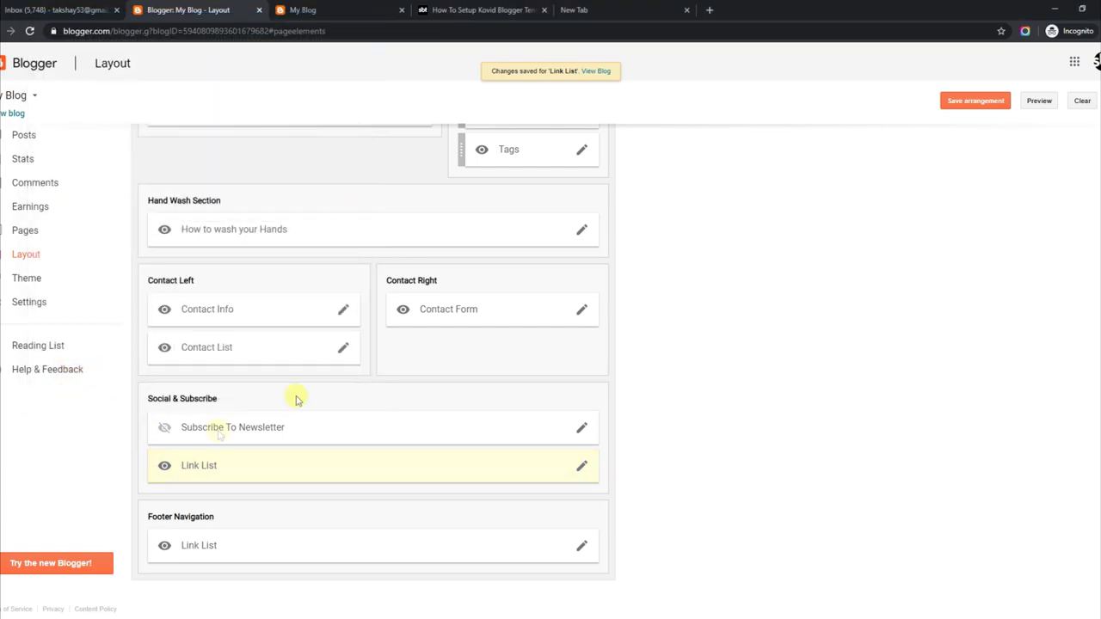
Read the Footer Navigation instructions in the setup guide and check the Home, About and Contact Us links in the demo blog's footer
{"action": "left_click", "coordinate": [314, 11]}
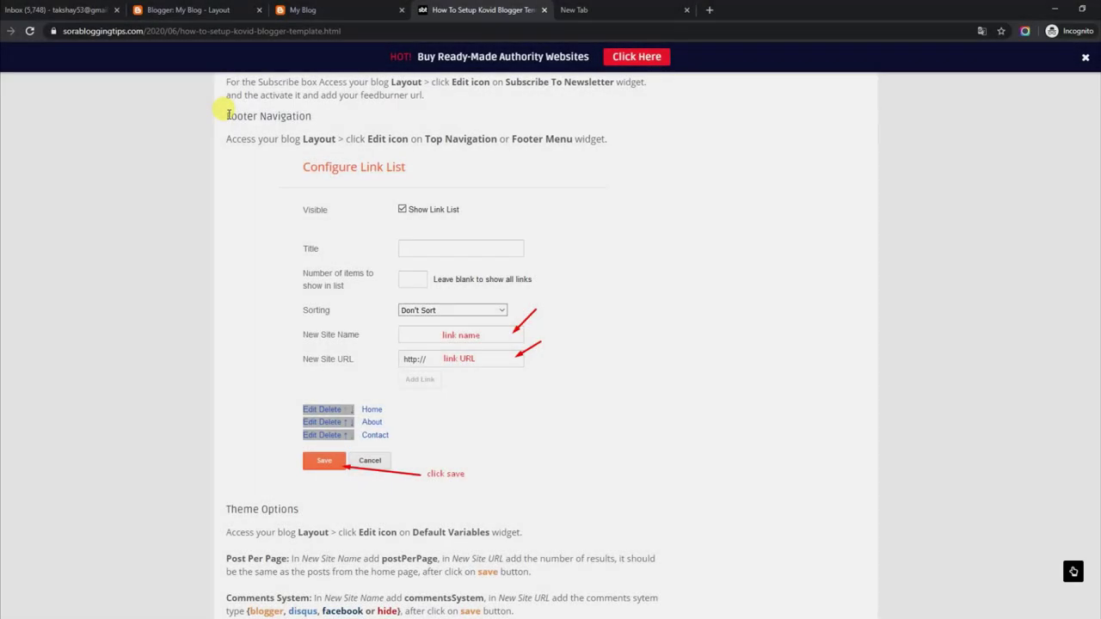
{"action": "left_click_drag", "start_coordinate": [229, 115], "coordinate": [316, 120]}
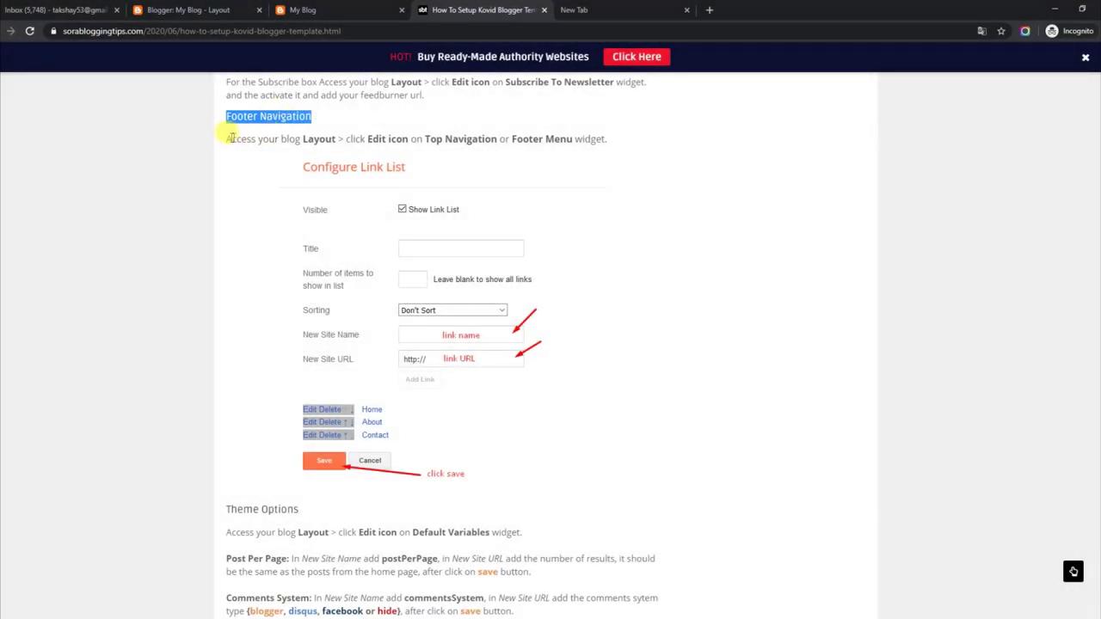
{"action": "left_click_drag", "start_coordinate": [229, 138], "coordinate": [537, 153]}
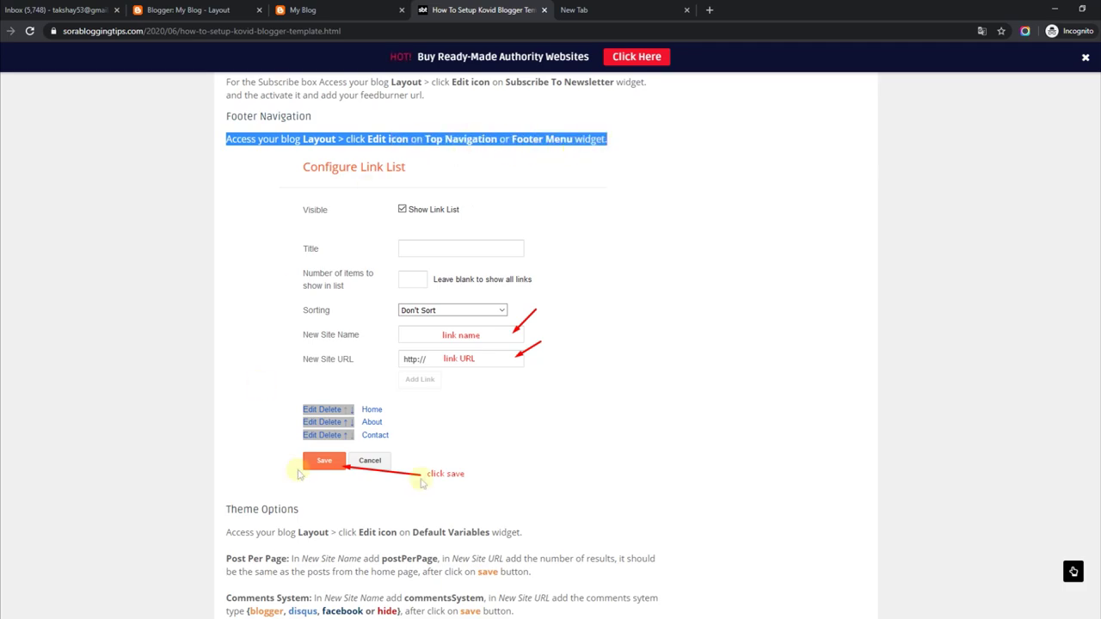
{"action": "left_click", "coordinate": [312, 9]}
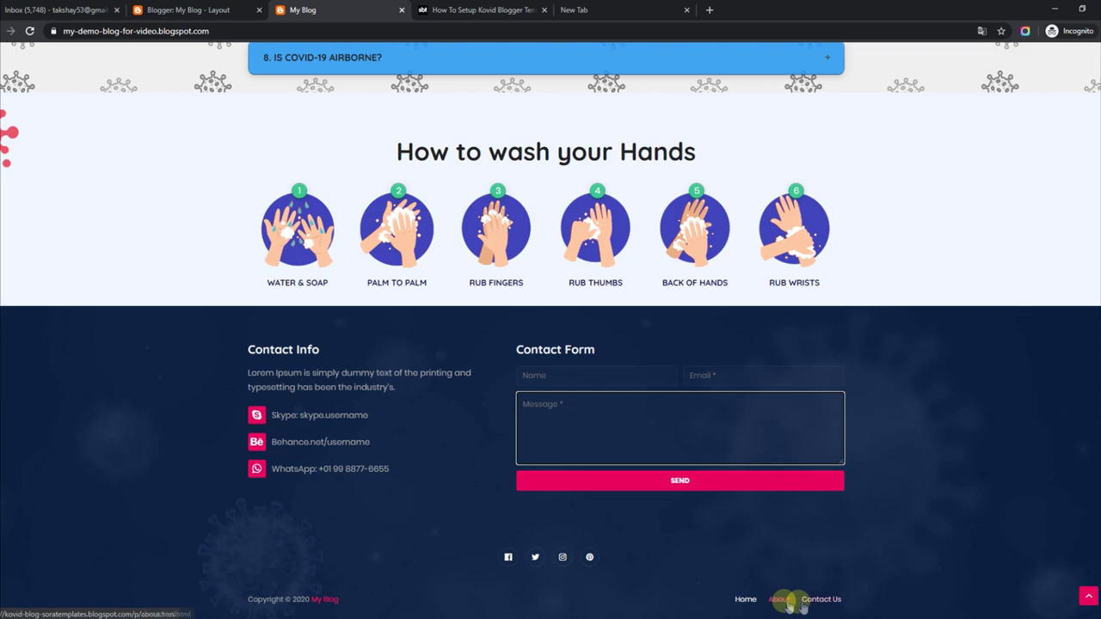
Open the Link List widget in the Footer Navigation section, expand the Home, About and Contact Us entries for editing, and save the widget
{"action": "left_click", "coordinate": [233, 8]}
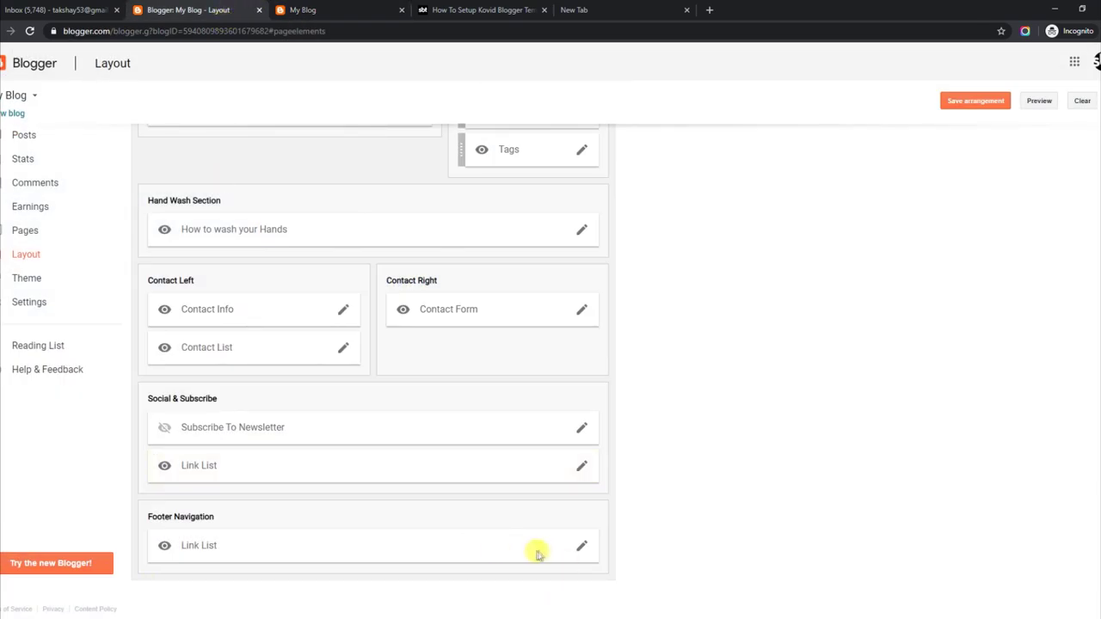
{"action": "left_click", "coordinate": [581, 548]}
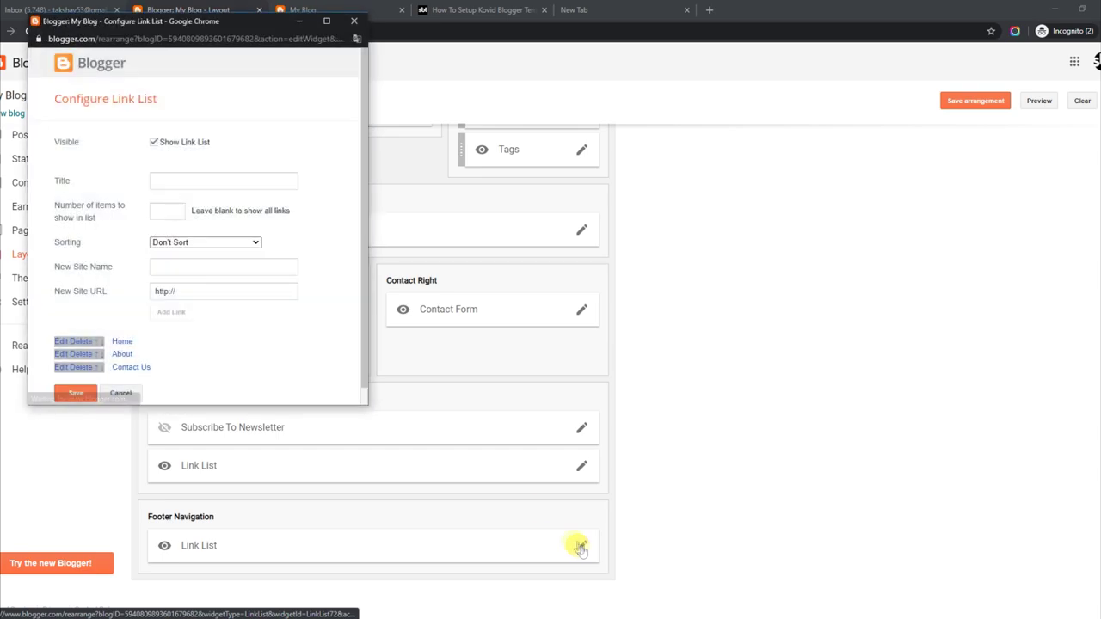
{"action": "left_click", "coordinate": [61, 341]}
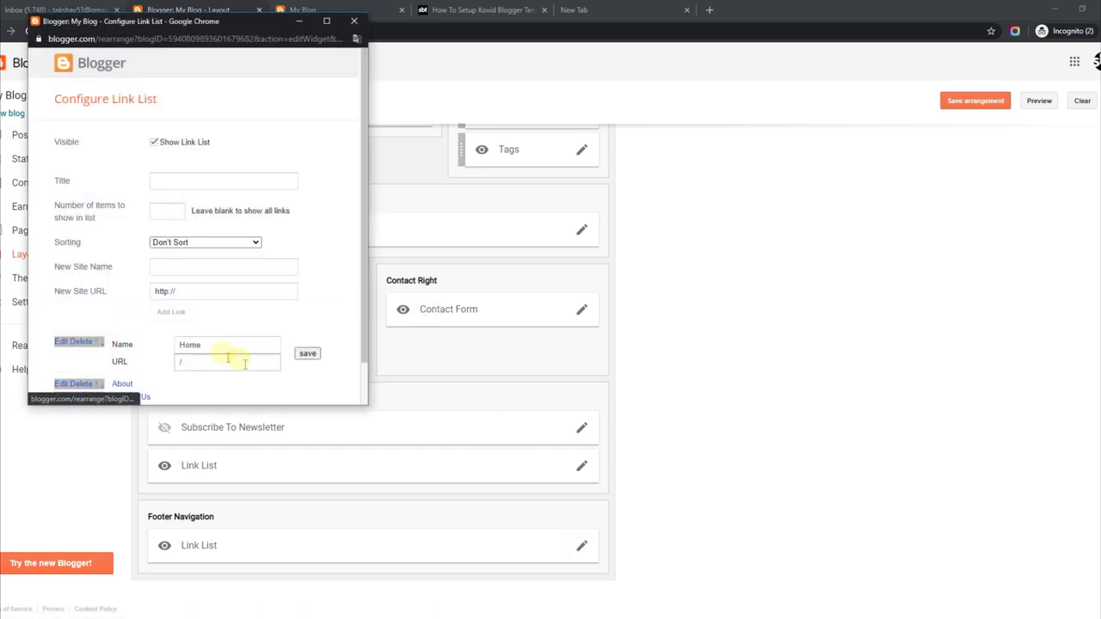
{"action": "left_click", "coordinate": [62, 384]}
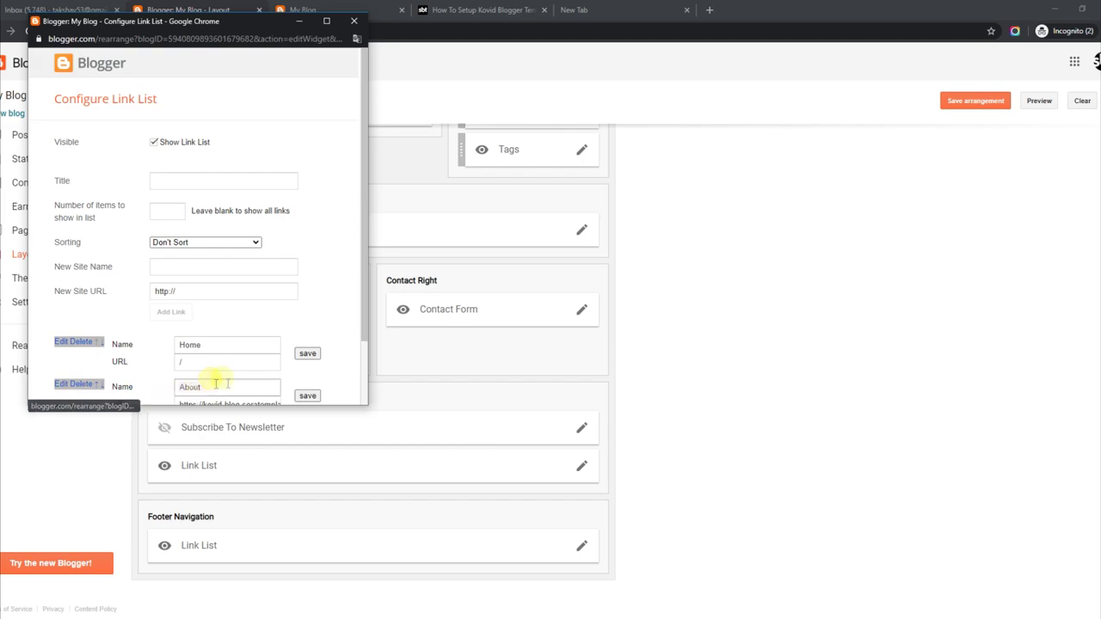
{"action": "left_click_drag", "start_coordinate": [367, 302], "coordinate": [364, 376]}
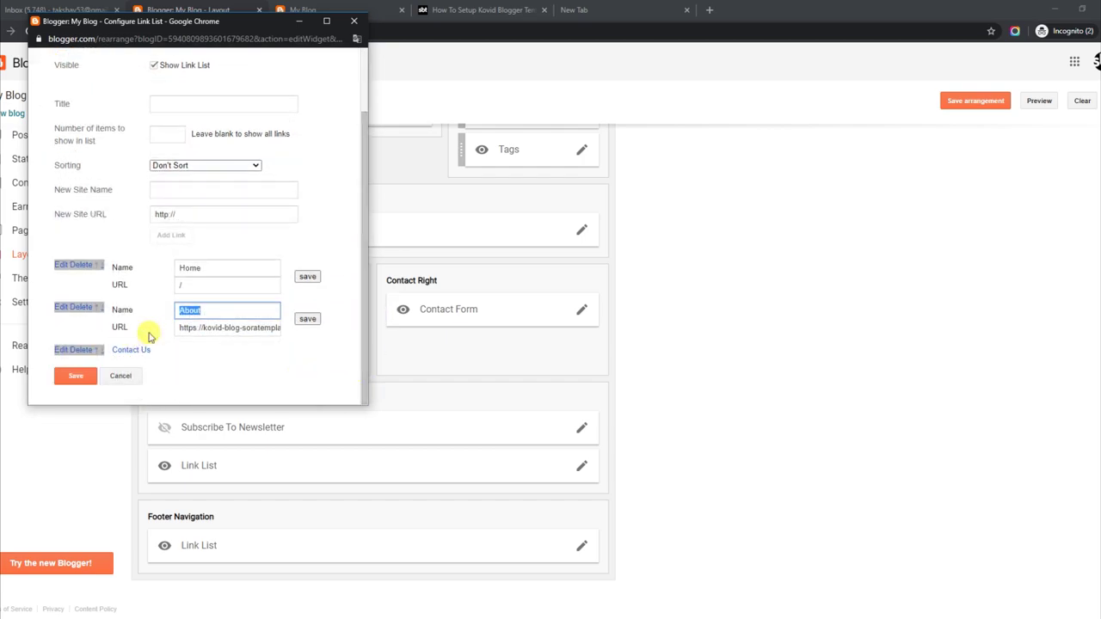
{"action": "left_click_drag", "start_coordinate": [178, 327], "coordinate": [320, 332]}
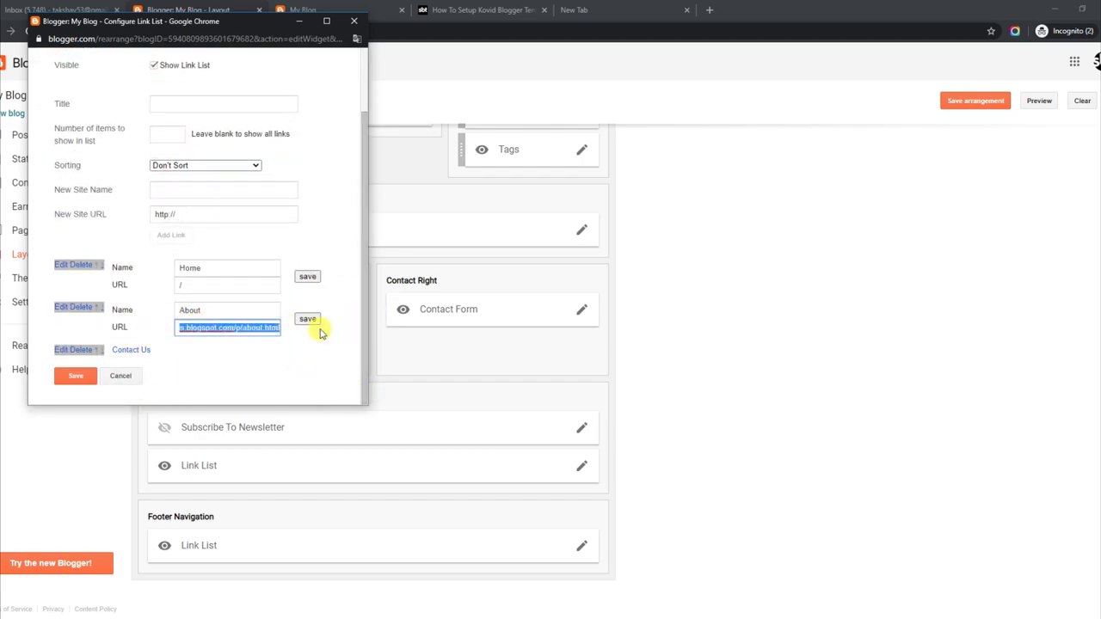
{"action": "left_click", "coordinate": [56, 349]}
{"action": "scroll", "coordinate": [169, 357], "scroll_direction": "down", "scroll_amount": 2}
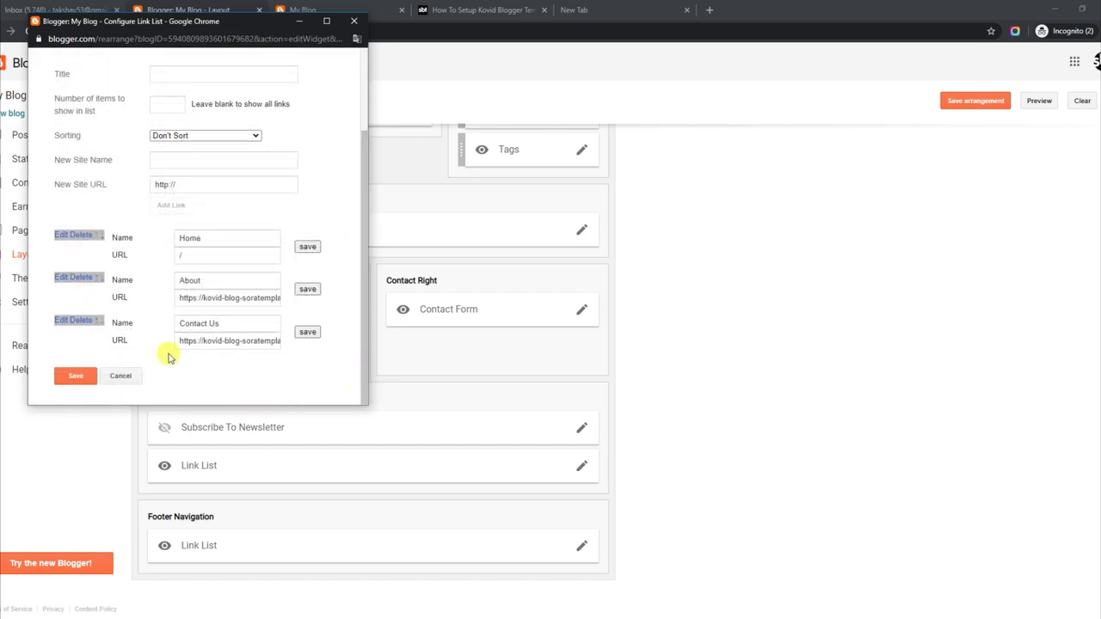
{"action": "left_click_drag", "start_coordinate": [180, 339], "coordinate": [324, 348]}
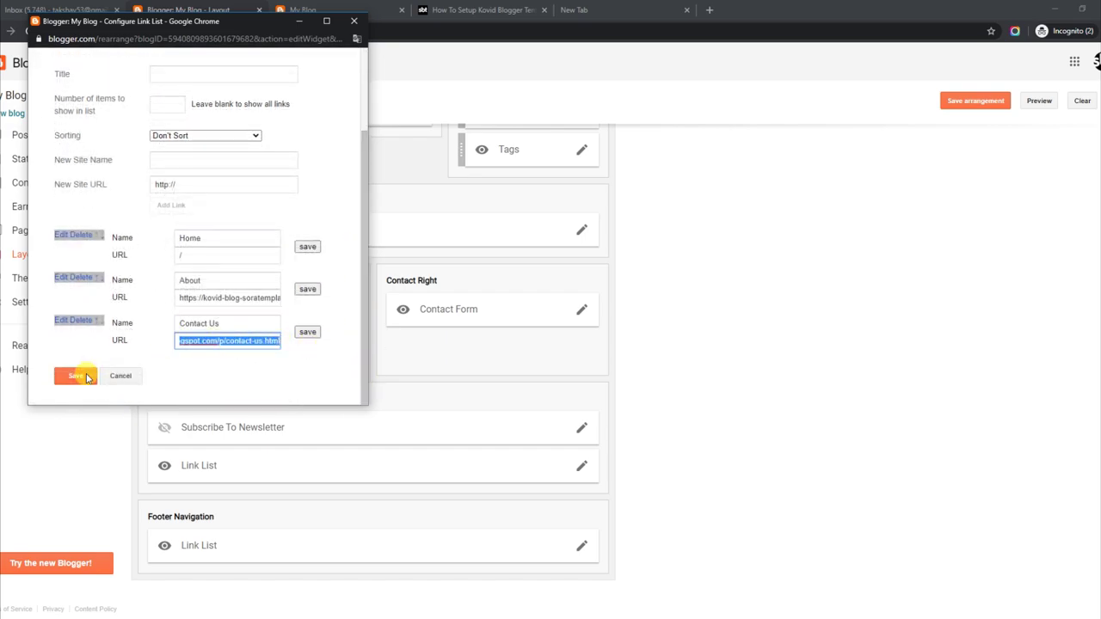
{"action": "left_click", "coordinate": [75, 376]}
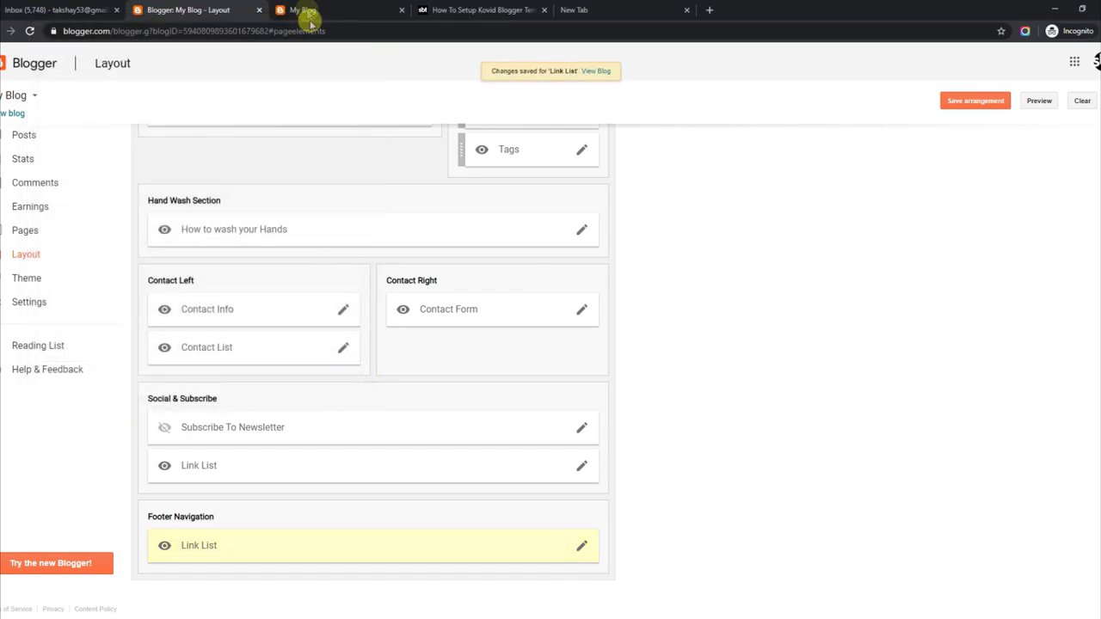
Read the guide's Theme Options instructions on posts per page, comments system and Disqus shortname, and view the top of the demo blog's homepage
{"action": "left_click", "coordinate": [286, 13]}
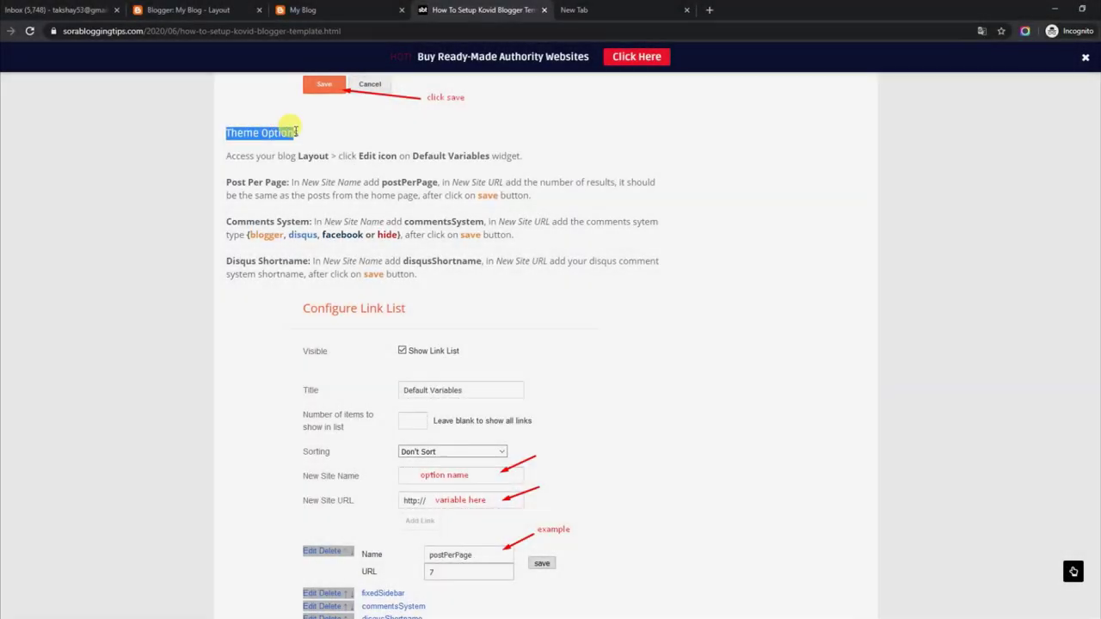
{"action": "left_click_drag", "start_coordinate": [295, 131], "coordinate": [301, 135]}
{"action": "left_click_drag", "start_coordinate": [229, 154], "coordinate": [516, 165]}
{"action": "left_click_drag", "start_coordinate": [226, 179], "coordinate": [529, 207]}
{"action": "left_click_drag", "start_coordinate": [226, 221], "coordinate": [510, 239]}
{"action": "left_click_drag", "start_coordinate": [225, 263], "coordinate": [444, 271]}
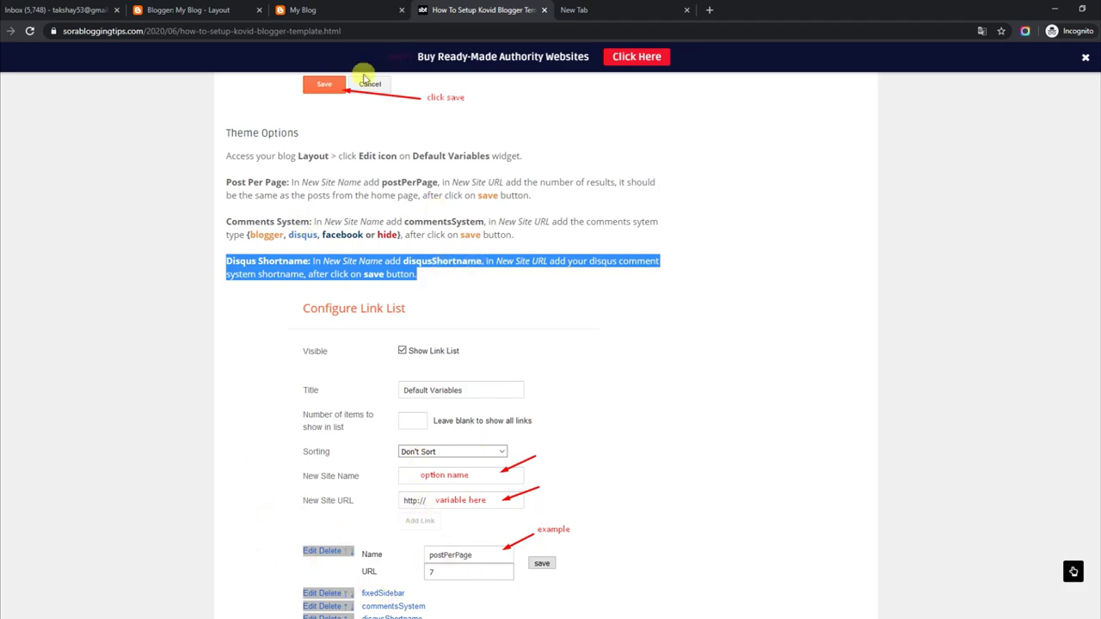
{"action": "left_click", "coordinate": [336, 9]}
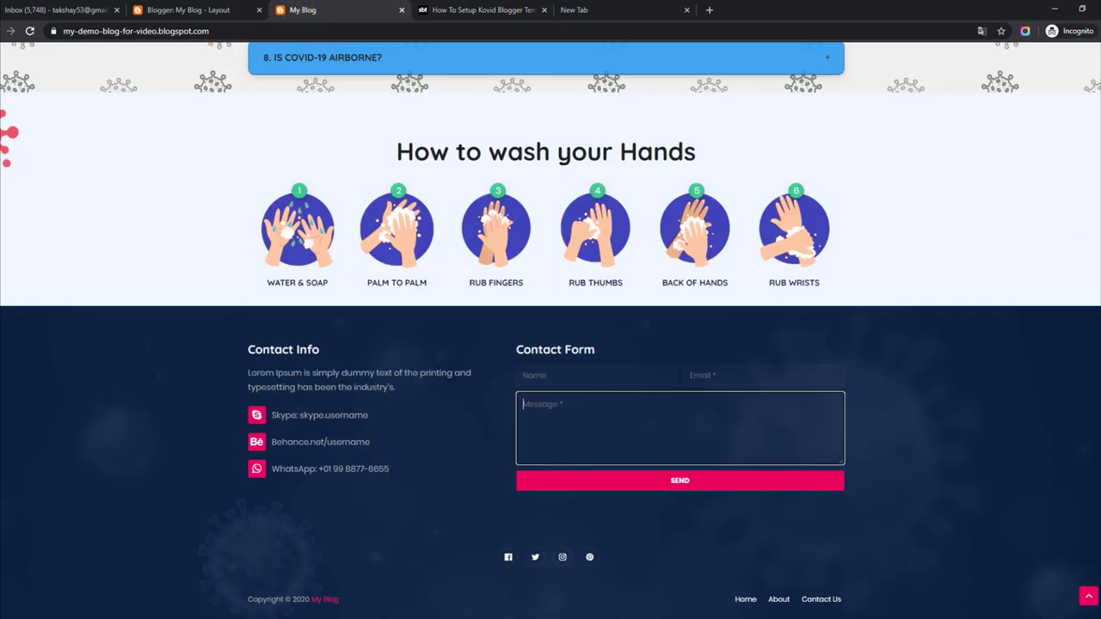
{"action": "key", "text": "Home"}
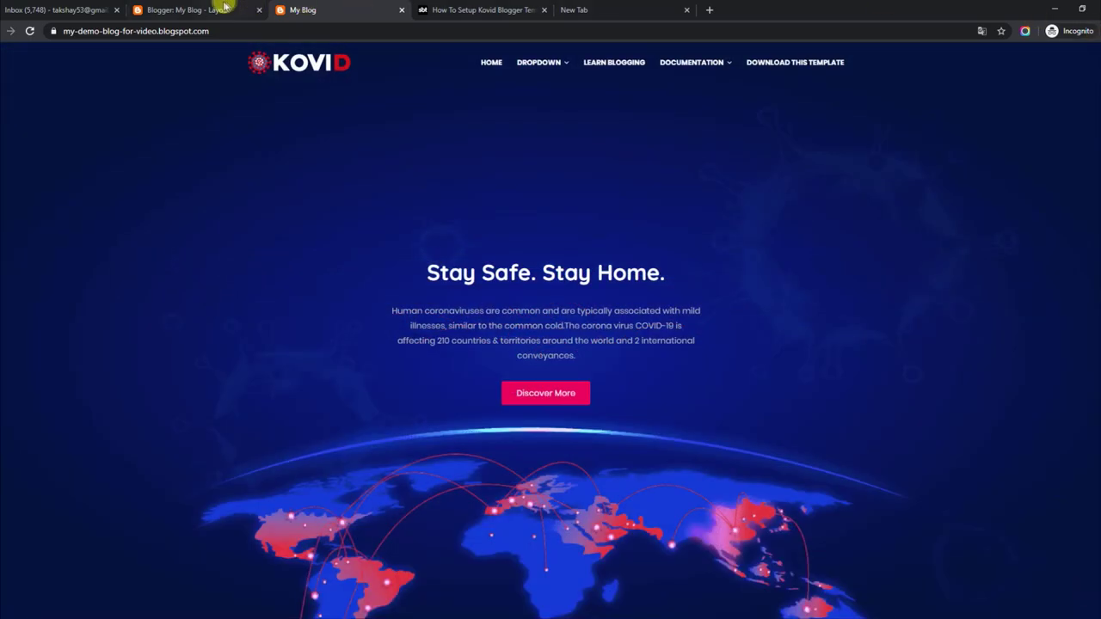
Open the Default Variables widget in Theme Options, expand the disqusShortname, commentsSystem and both postPerPage entries for editing, and save the widget
{"action": "left_click", "coordinate": [225, 9]}
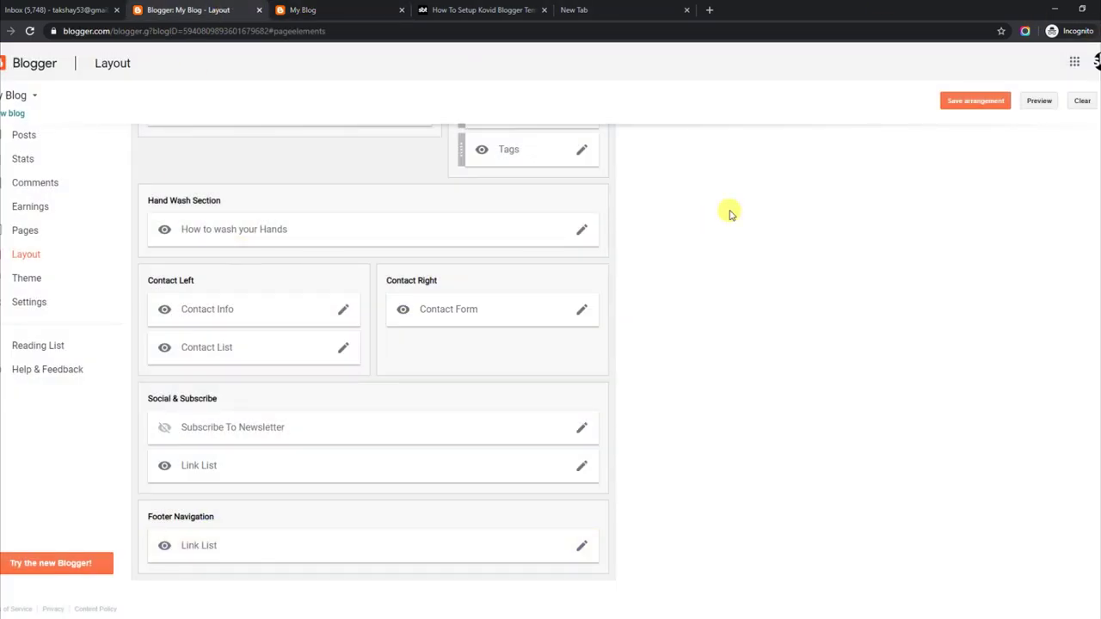
{"action": "key", "text": "Home"}
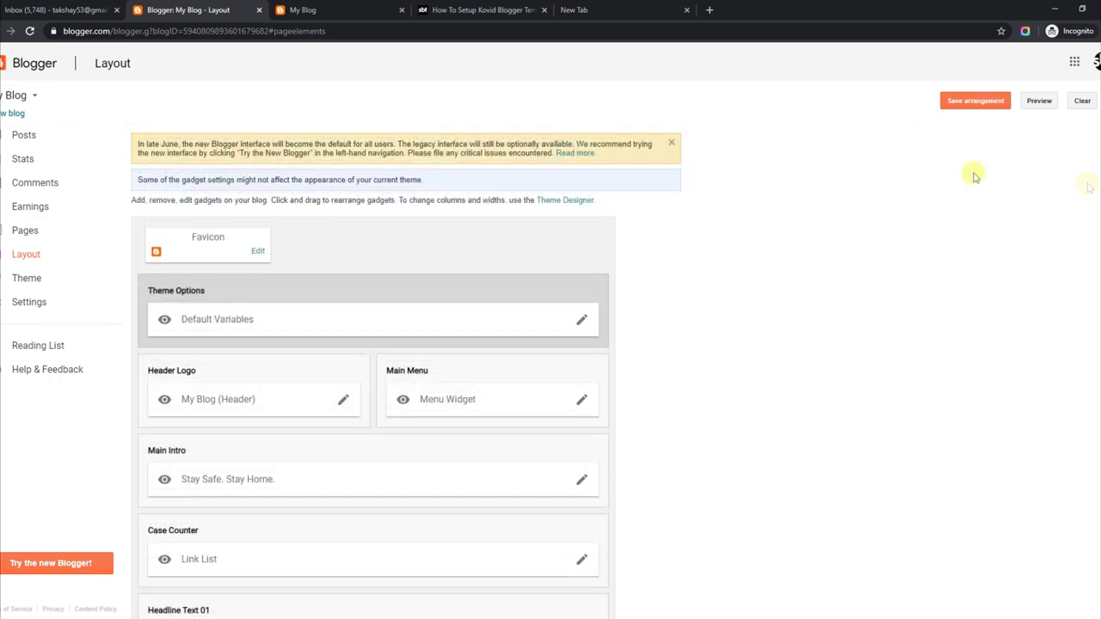
{"action": "left_click", "coordinate": [582, 323]}
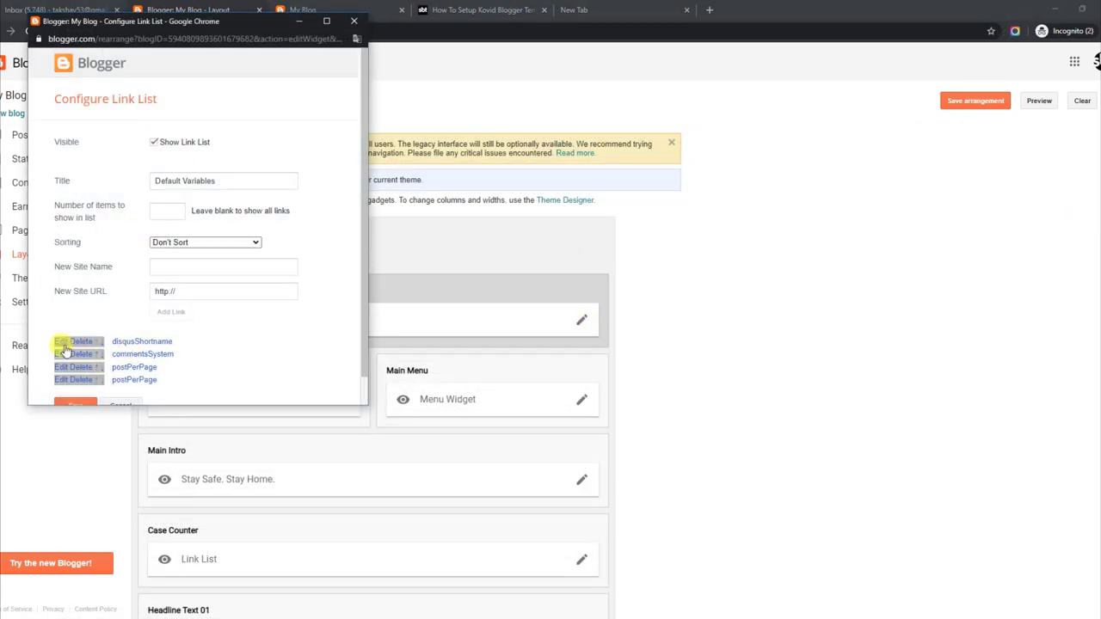
{"action": "left_click", "coordinate": [66, 343]}
{"action": "scroll", "coordinate": [362, 327], "scroll_direction": "down", "scroll_amount": 1}
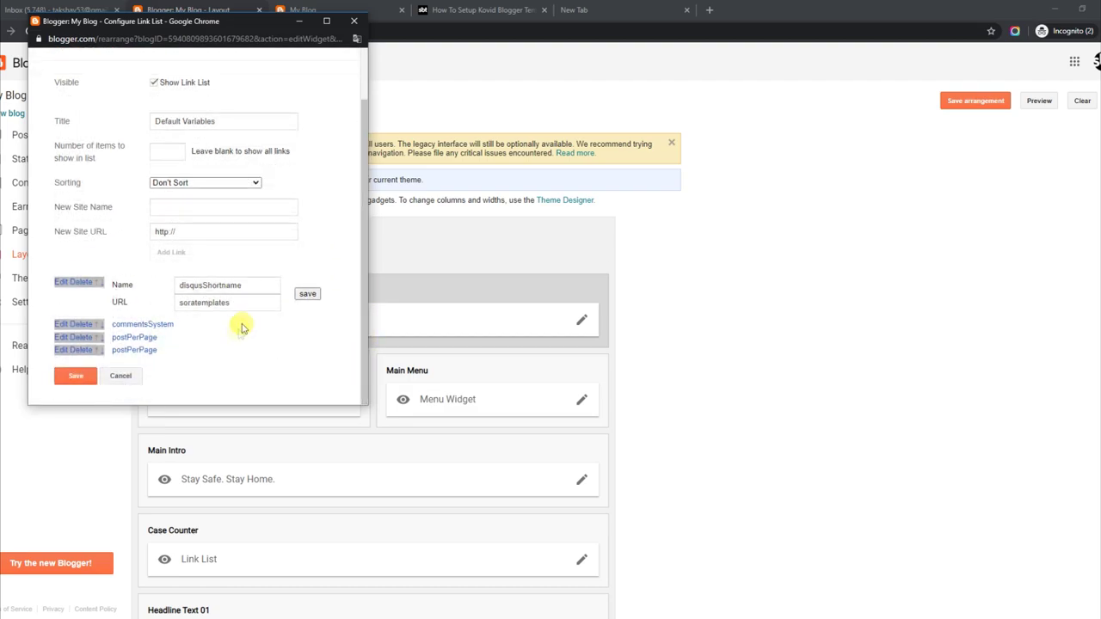
{"action": "left_click", "coordinate": [75, 325]}
{"action": "scroll", "coordinate": [356, 313], "scroll_direction": "down", "scroll_amount": 2}
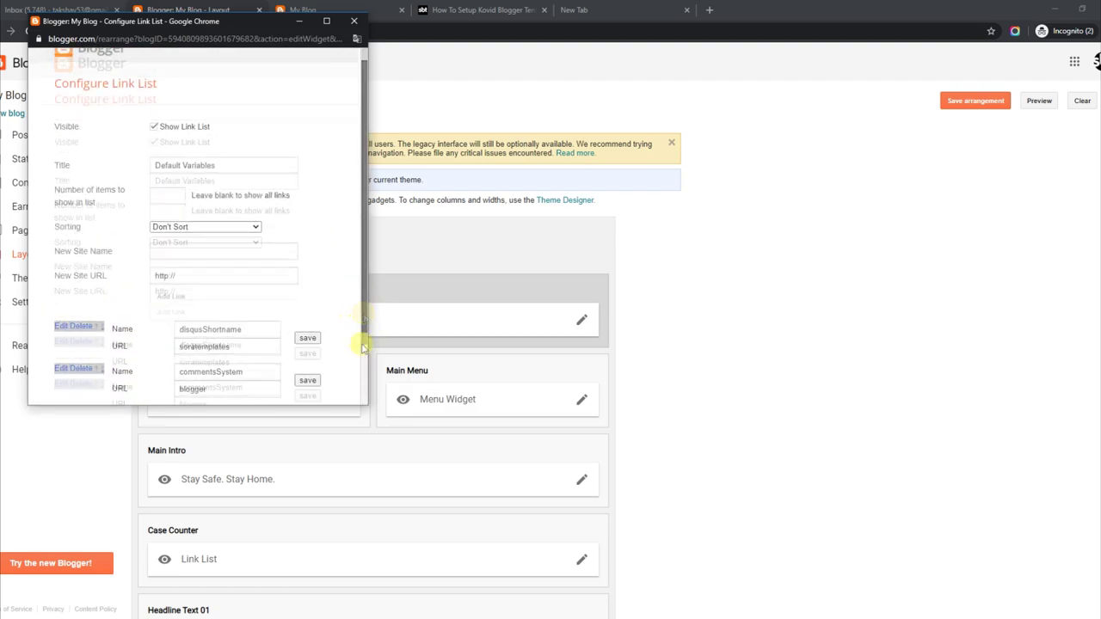
{"action": "left_click", "coordinate": [66, 339]}
{"action": "scroll", "coordinate": [364, 314], "scroll_direction": "down", "scroll_amount": 2}
{"action": "left_click", "coordinate": [61, 350]}
{"action": "scroll", "coordinate": [362, 297], "scroll_direction": "down", "scroll_amount": 2}
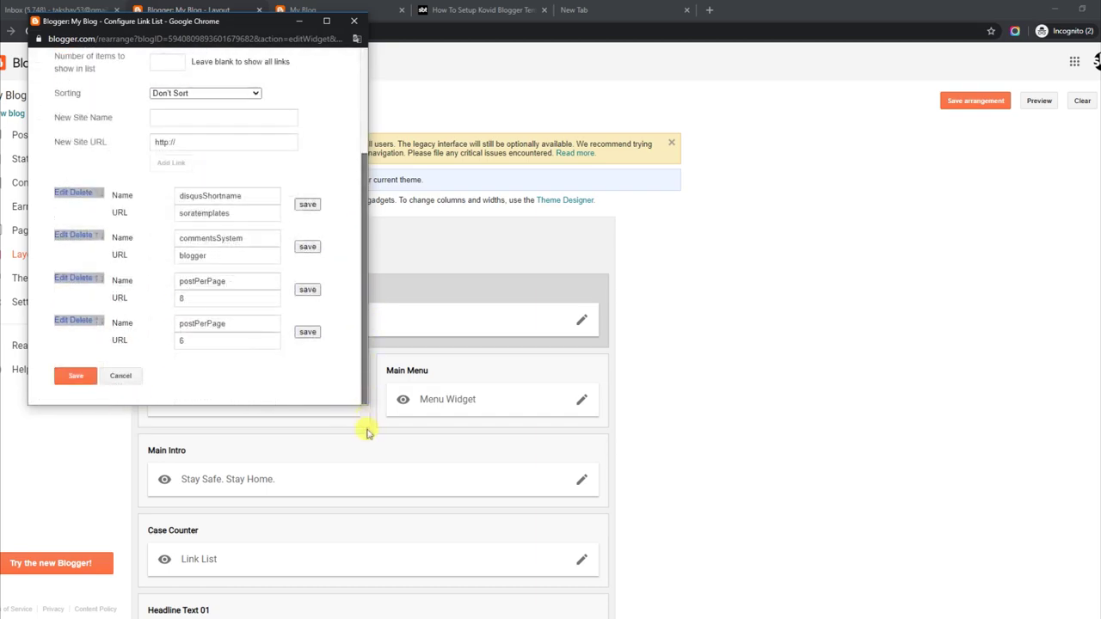
{"action": "left_click", "coordinate": [77, 378]}
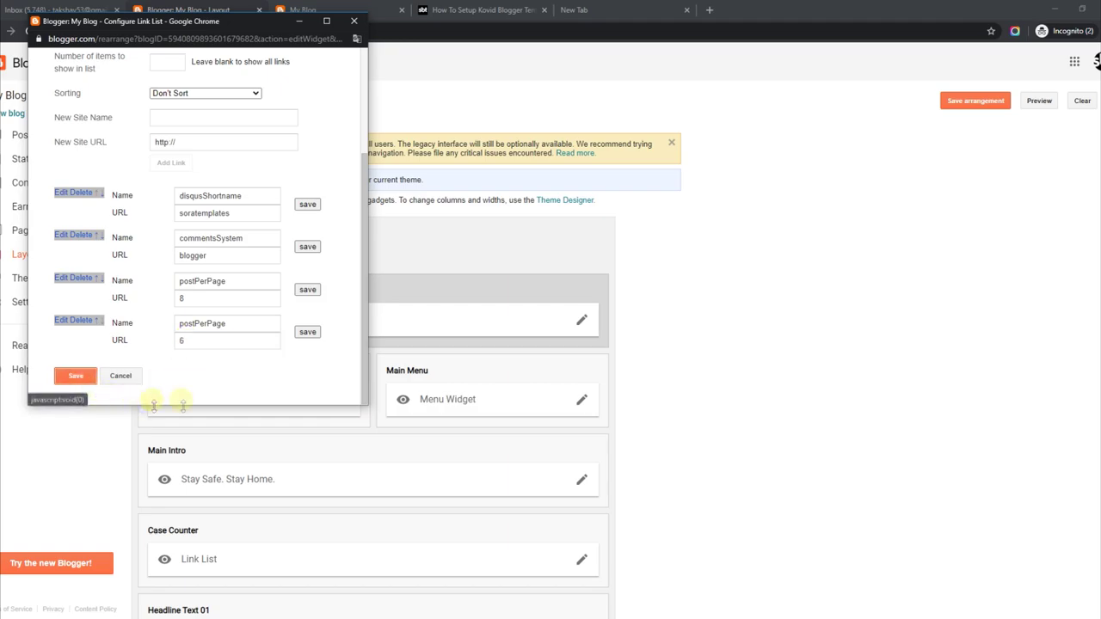
Read the Customizing Your Template instructions in the setup guide on changing the theme's pre-defined colors
{"action": "left_click", "coordinate": [353, 9]}
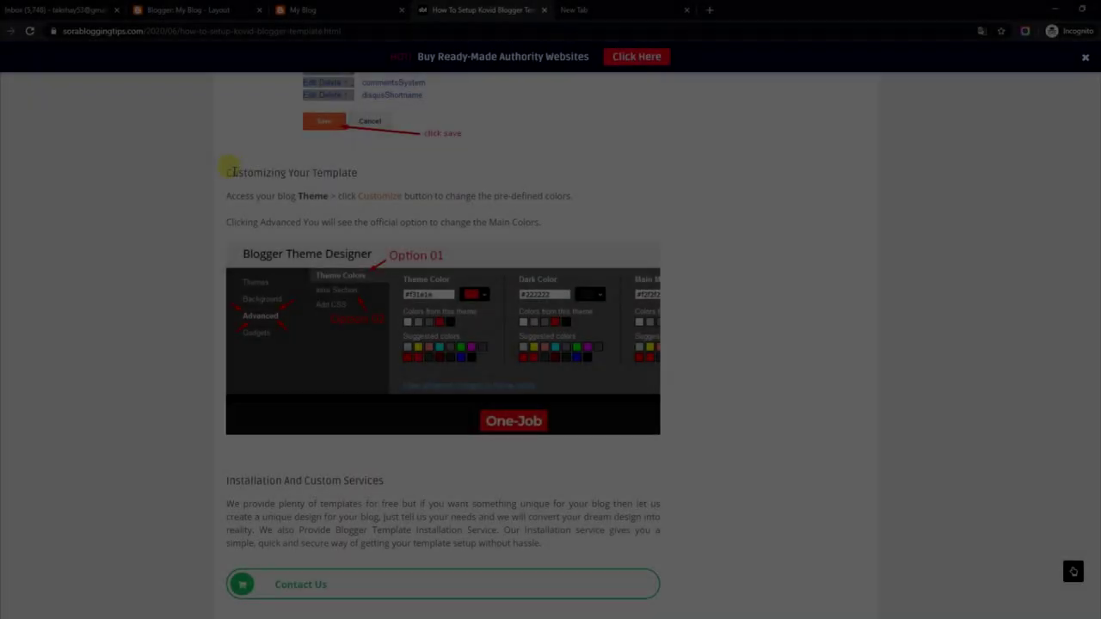
{"action": "left_click_drag", "start_coordinate": [230, 168], "coordinate": [335, 170]}
{"action": "left_click_drag", "start_coordinate": [227, 195], "coordinate": [526, 197]}
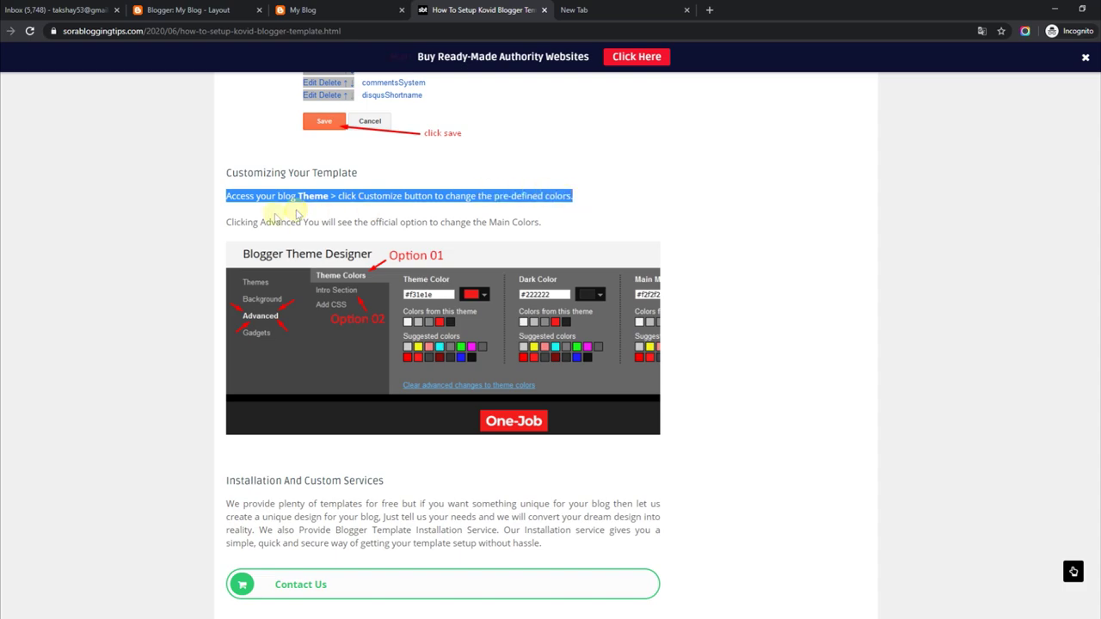
Read the guide's note on changing the Main Colors, and open the demo blog's theme in the Blogger Theme Designer
{"action": "left_click_drag", "start_coordinate": [227, 221], "coordinate": [552, 227]}
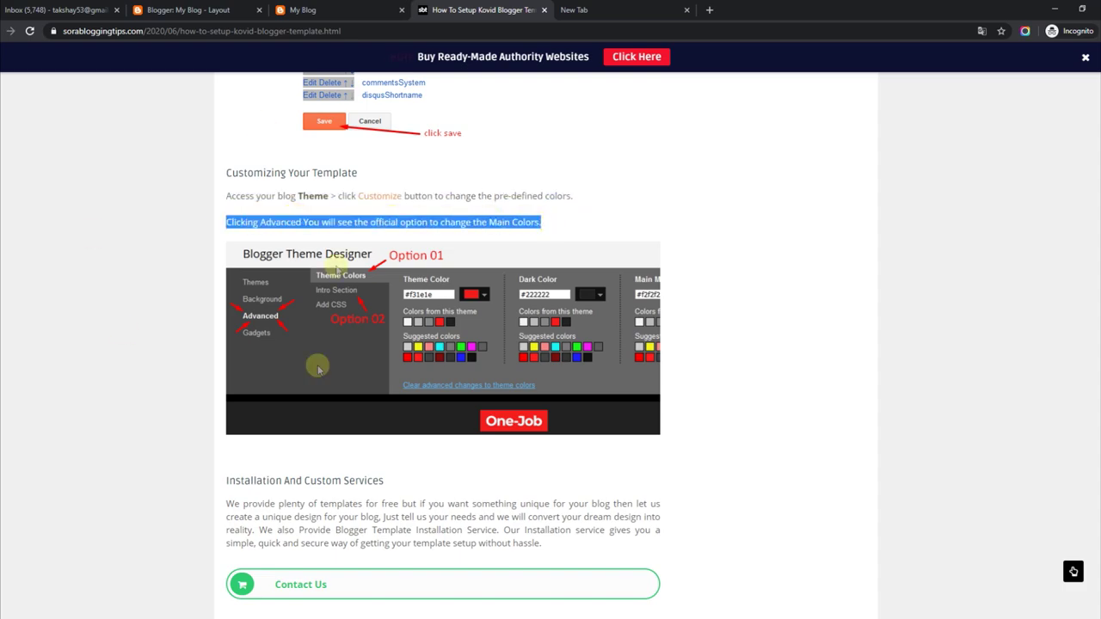
{"action": "left_click", "coordinate": [360, 6]}
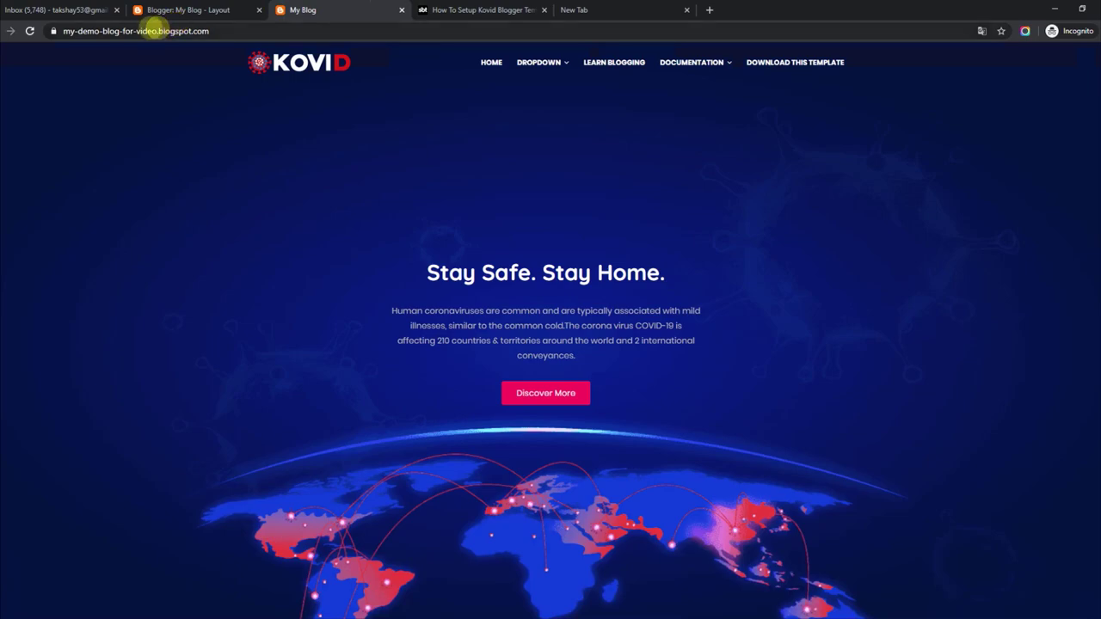
{"action": "left_click", "coordinate": [197, 12]}
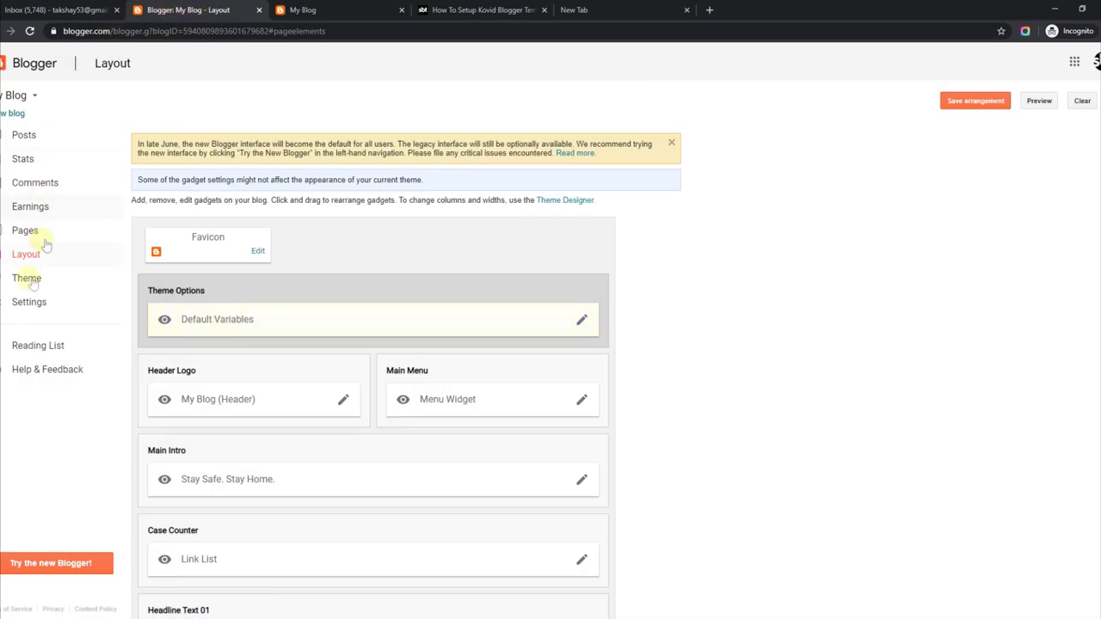
{"action": "left_click", "coordinate": [42, 282]}
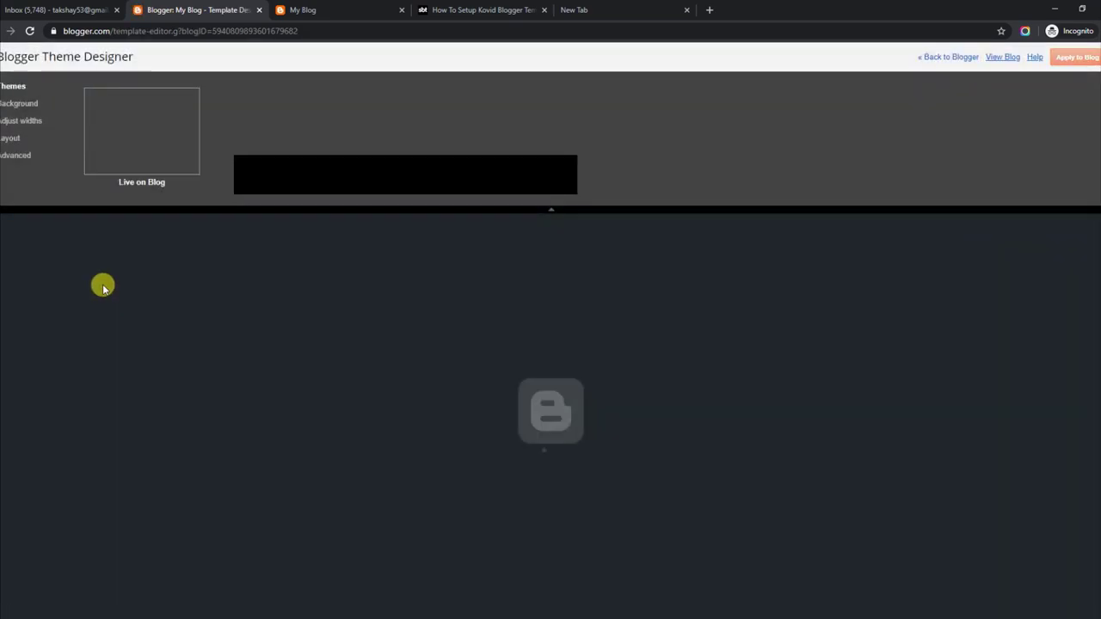
In the Background settings, try the blue suggested theme and set the main color theme to the magenta suggested theme
{"action": "left_click", "coordinate": [29, 104]}
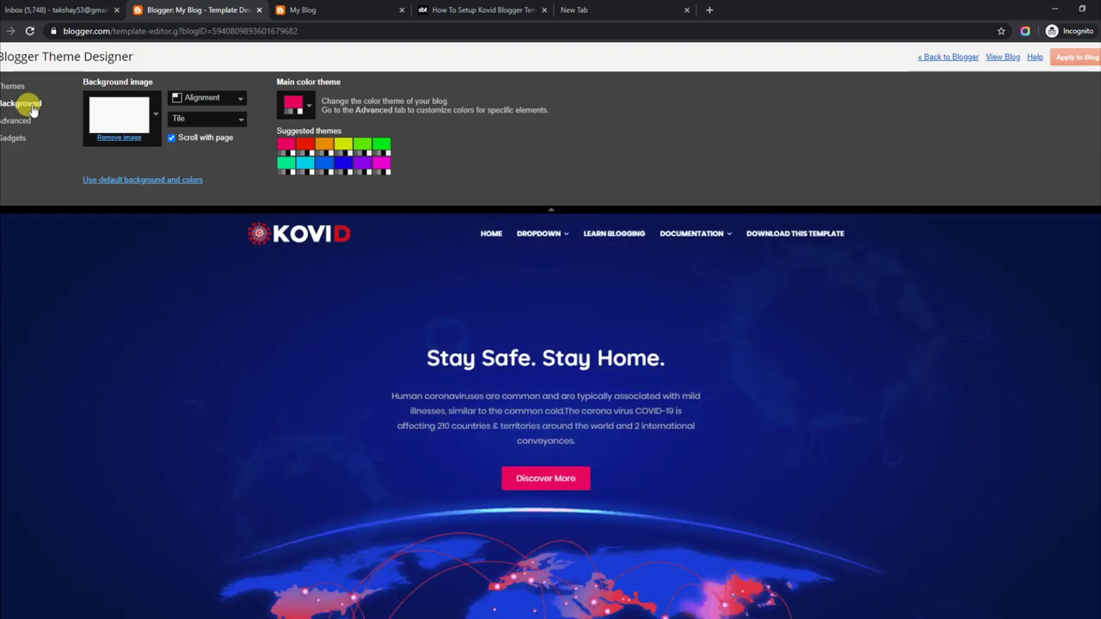
{"action": "left_click", "coordinate": [348, 168]}
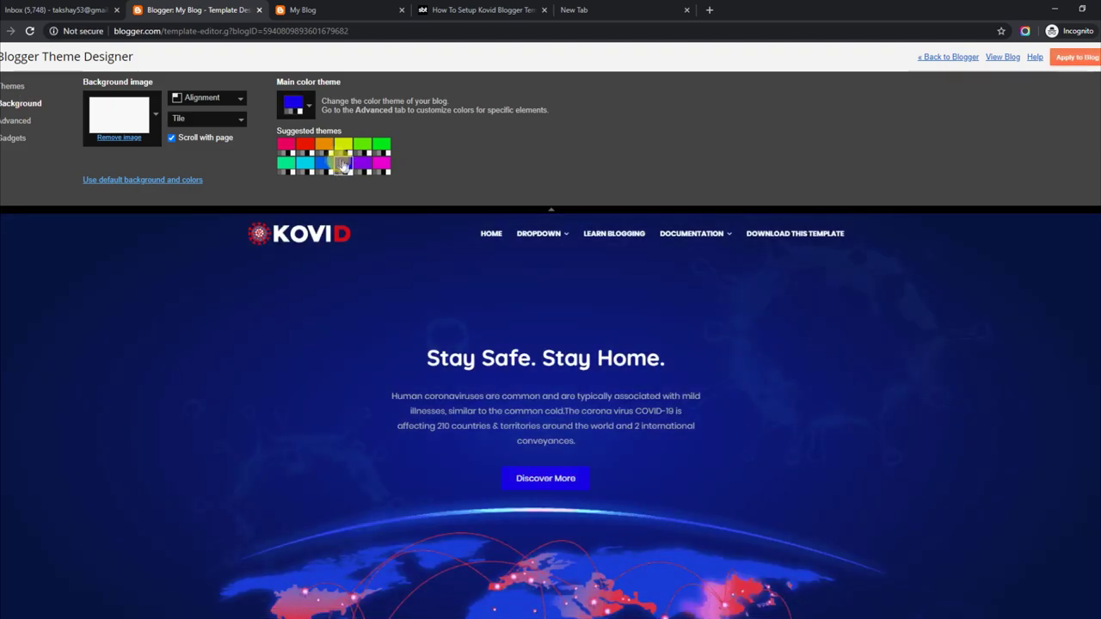
{"action": "left_click", "coordinate": [375, 166]}
Collapse the designer controls and examine the new color across the blog preview's homepage sections, returning to the intro section
{"action": "left_click", "coordinate": [535, 211]}
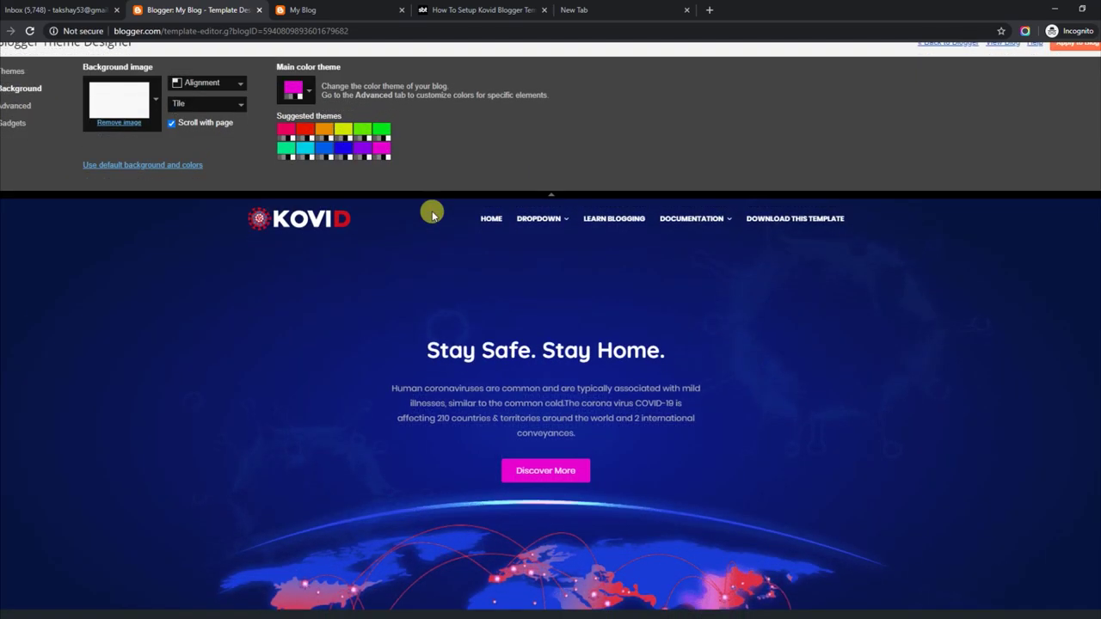
{"action": "scroll", "coordinate": [551, 335], "scroll_direction": "down", "scroll_amount": 20}
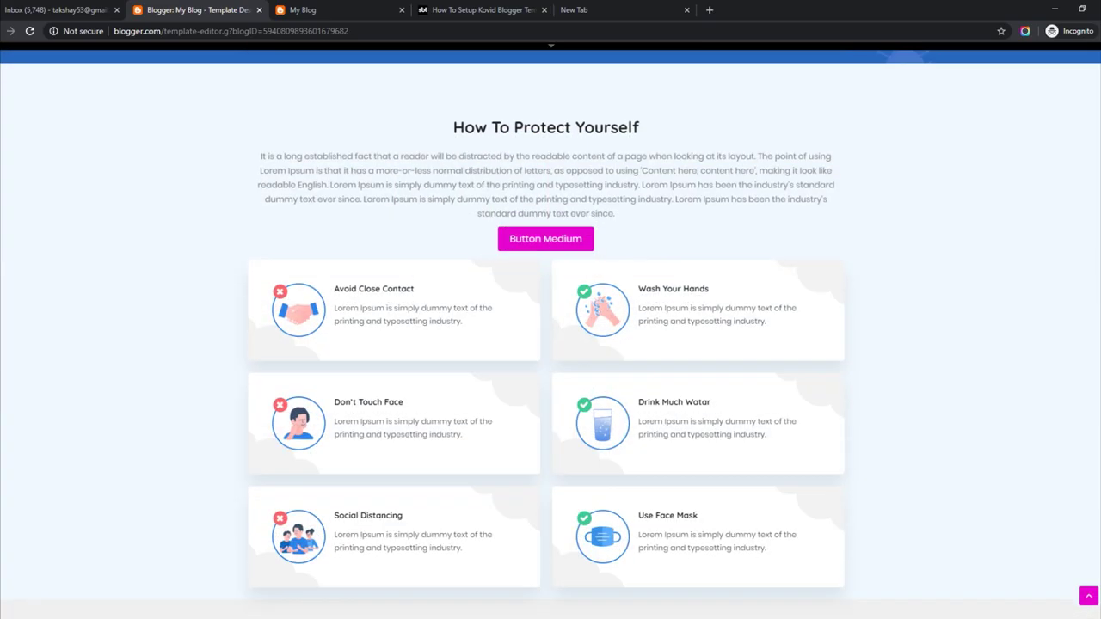
{"action": "scroll", "coordinate": [550, 335], "scroll_direction": "down", "scroll_amount": 10}
{"action": "scroll", "coordinate": [551, 334], "scroll_direction": "up", "scroll_amount": 15}
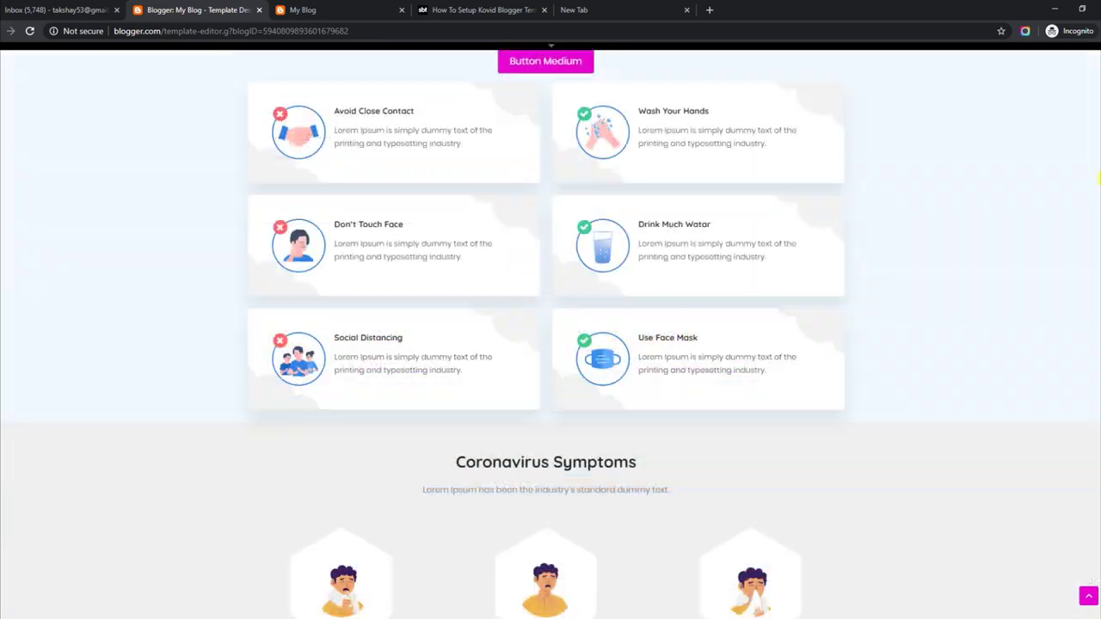
{"action": "left_click_drag", "start_coordinate": [1097, 179], "coordinate": [1081, 148]}
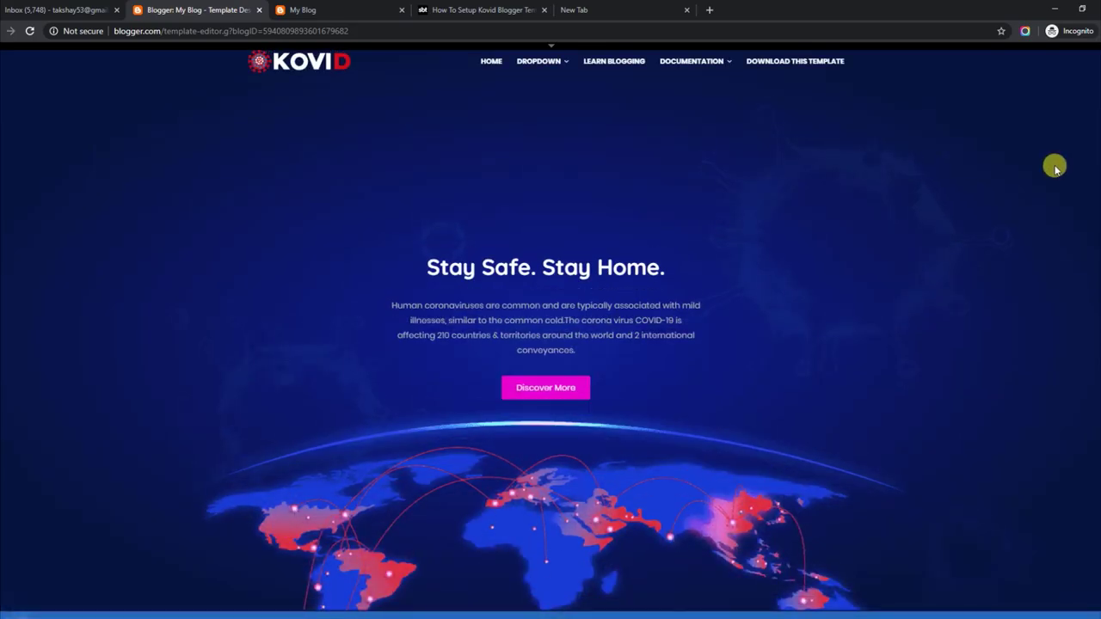